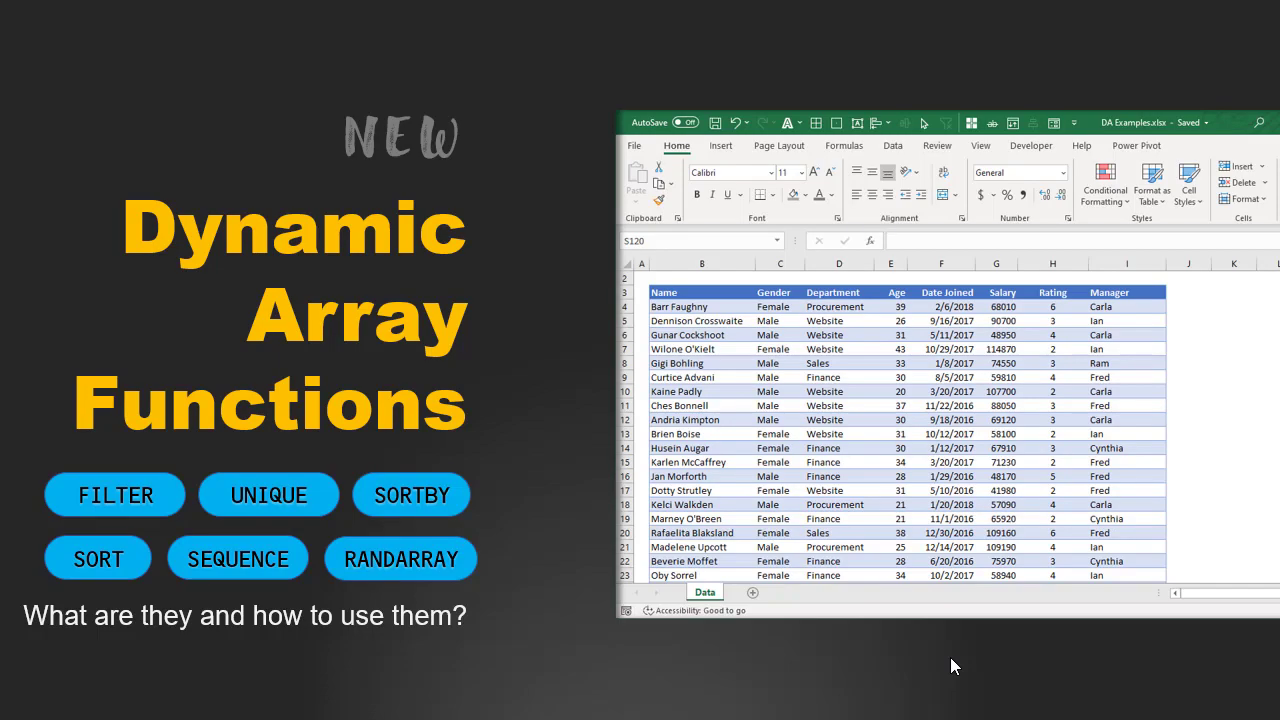
- Switch to the DA Examples.xlsx workbook in Excel and look through the employee data table on the Data sheet
key("alt+Tab")
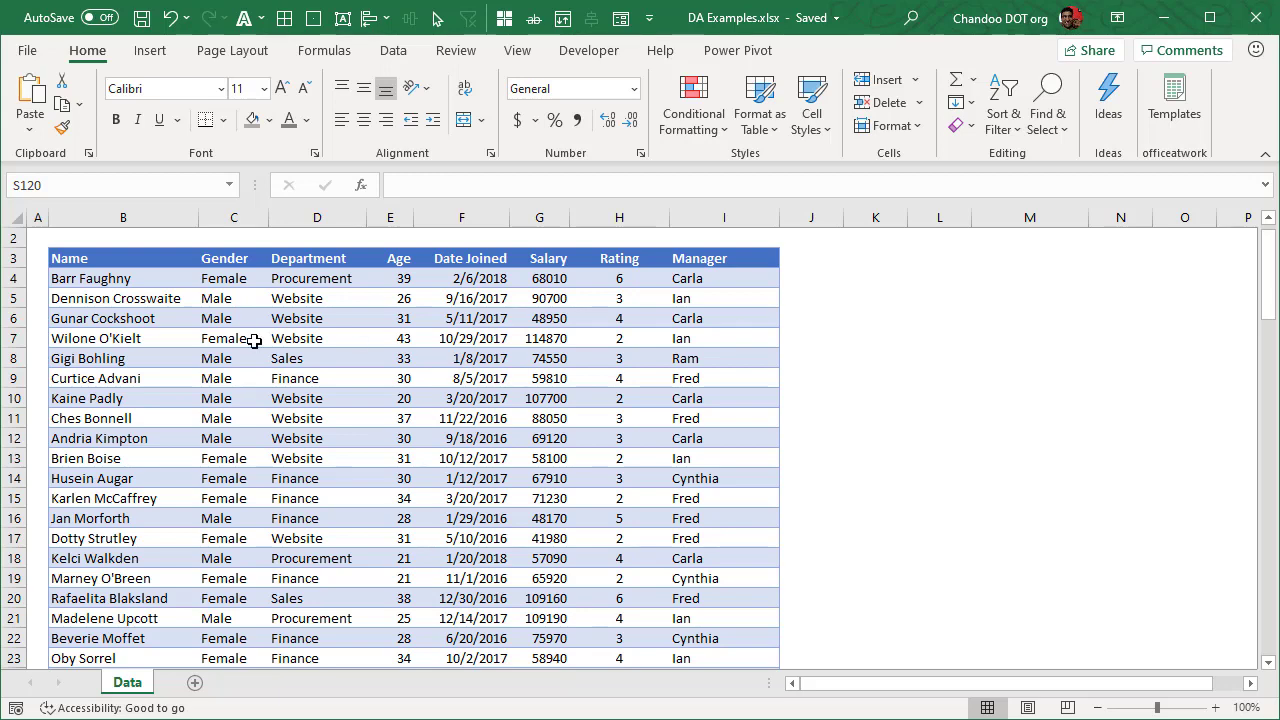
left_click(170, 320)
scroll(194, 314, "up", 1)
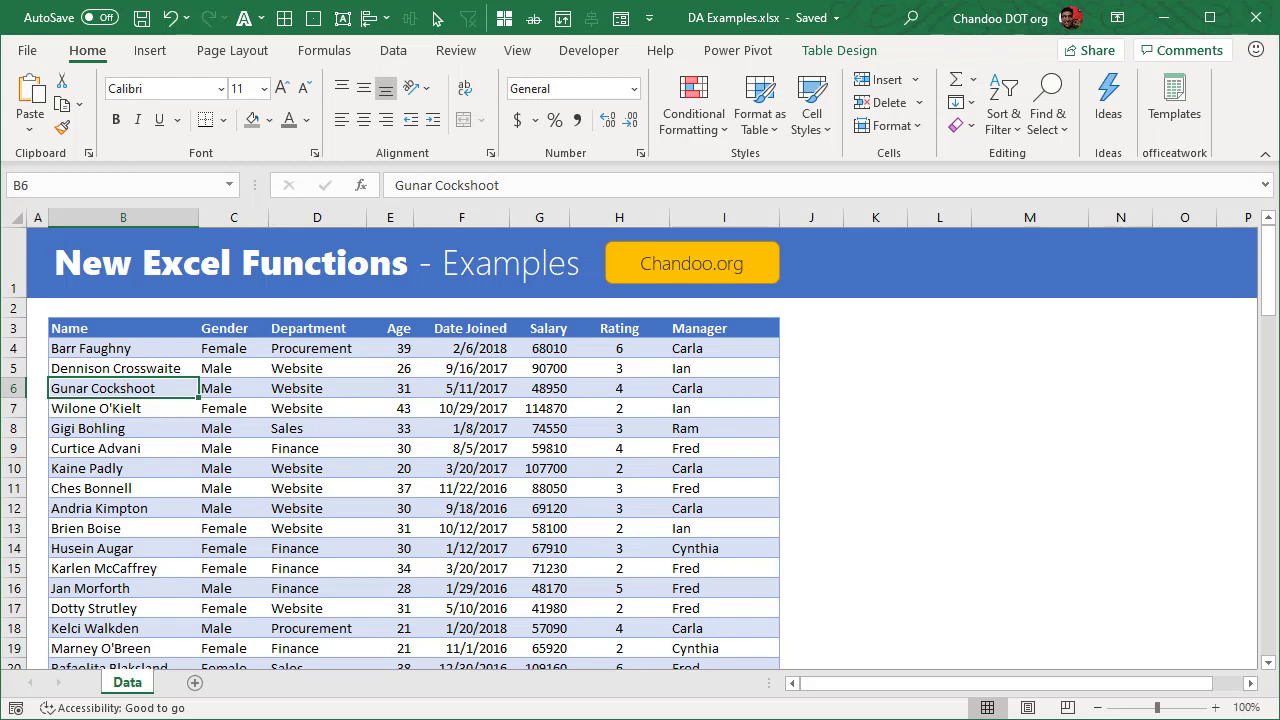
left_click(100, 351)
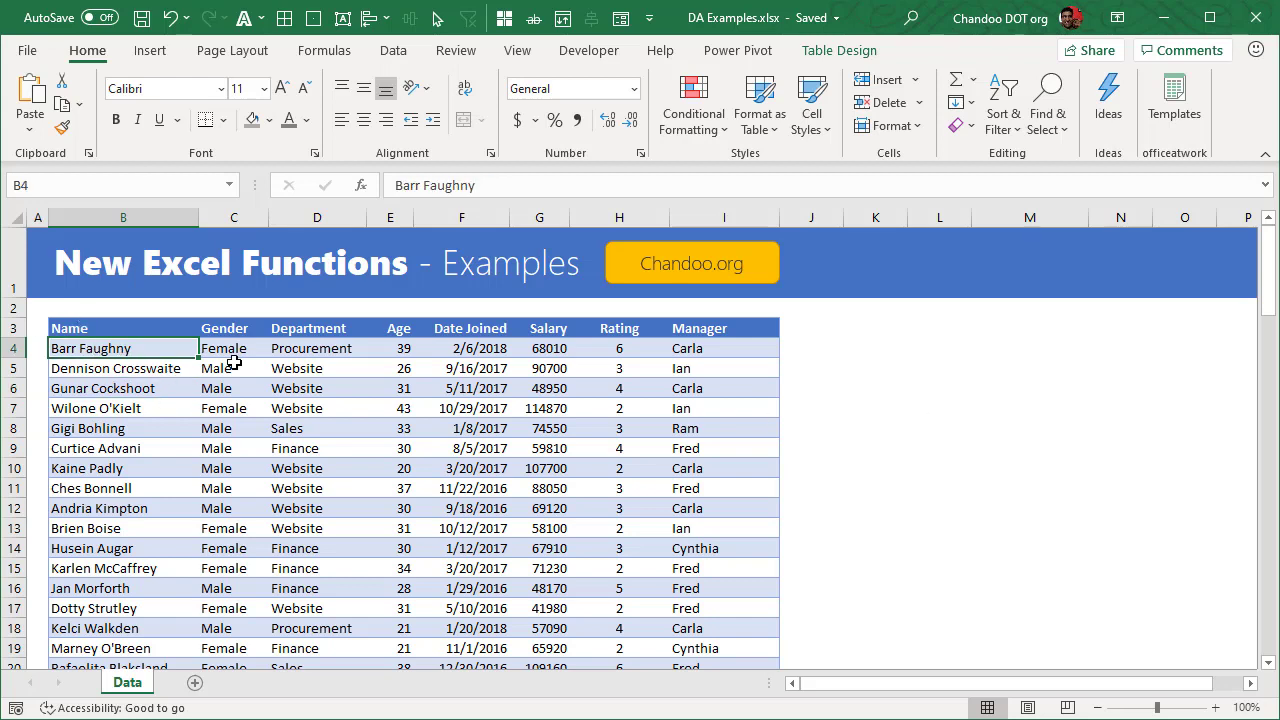
scroll(676, 388, "down", 20)
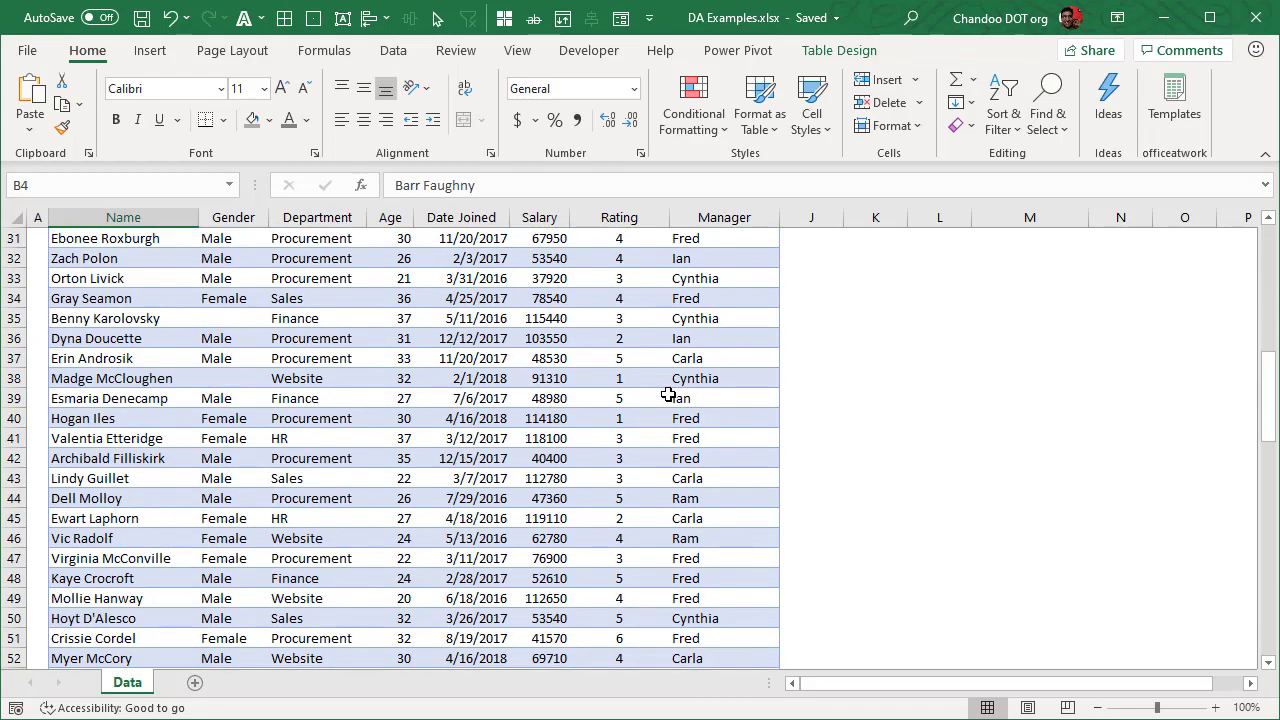
scroll(658, 378, "up", 5)
scroll(658, 378, "up", 19)
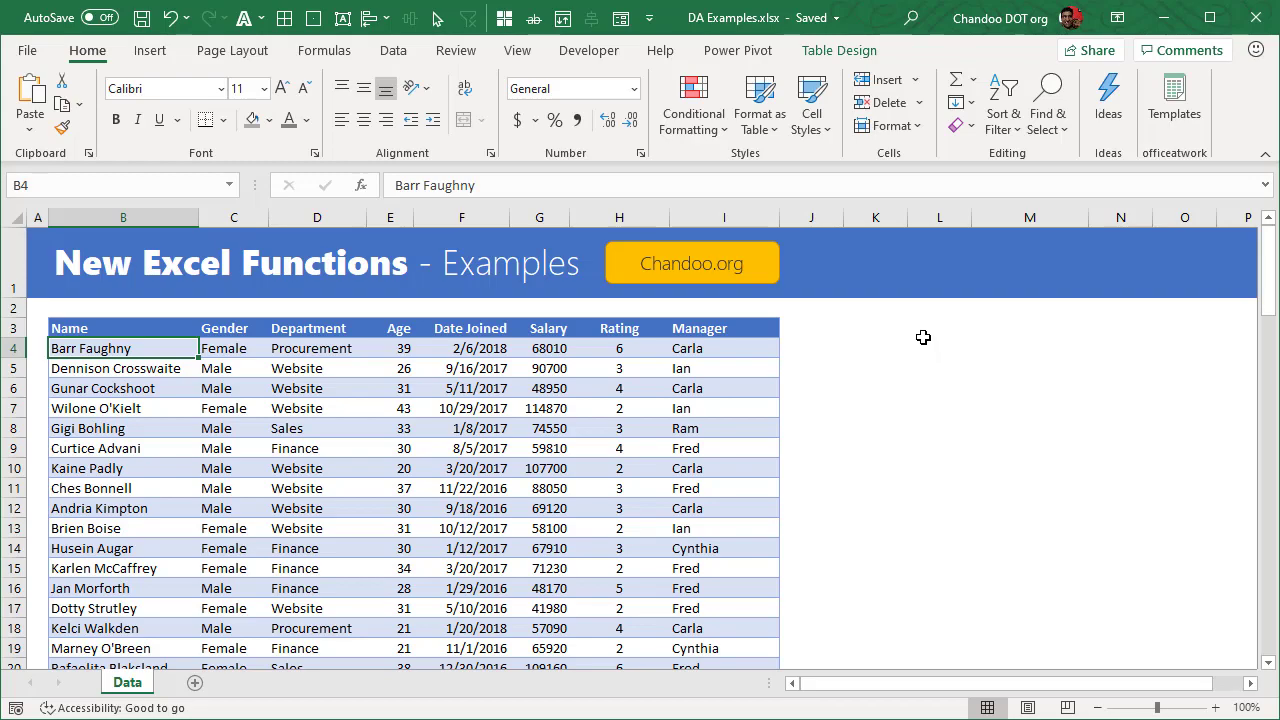
- Try =SUM(data[Salary]) in cell L3 as a single-result formula and clear the cell
left_click(923, 330)
type("=sum")
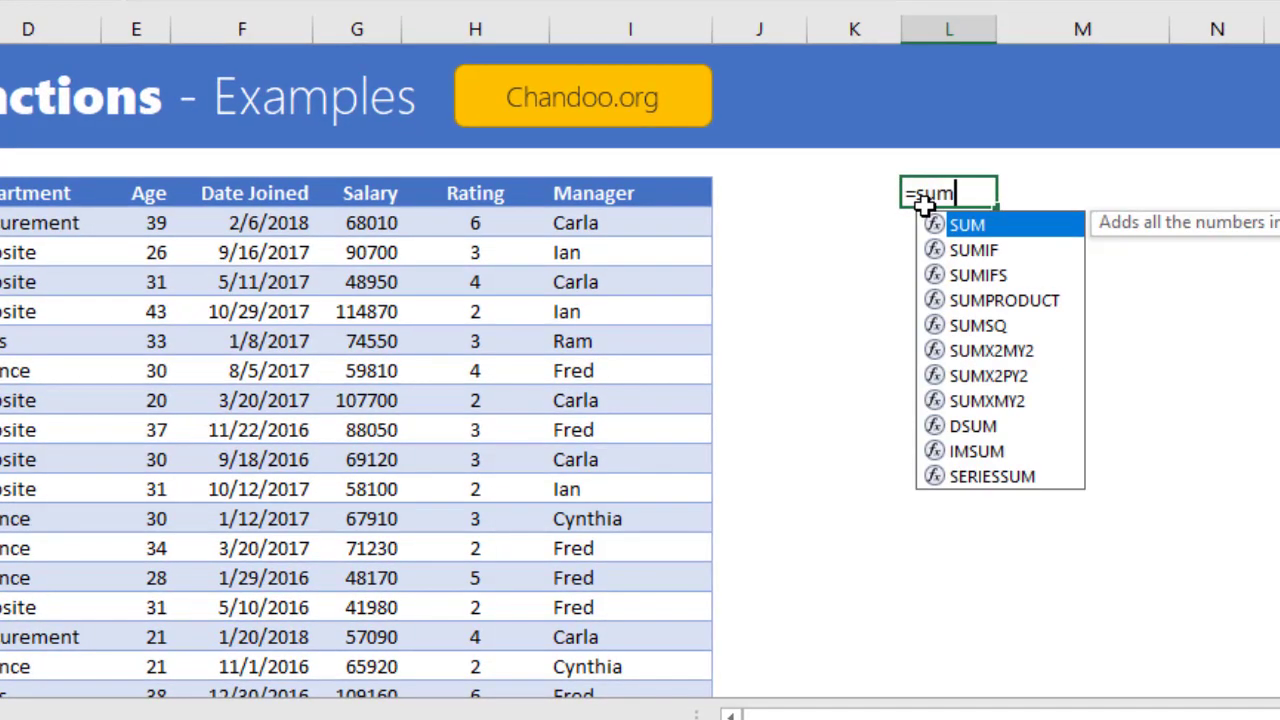
key("Tab")
type("da")
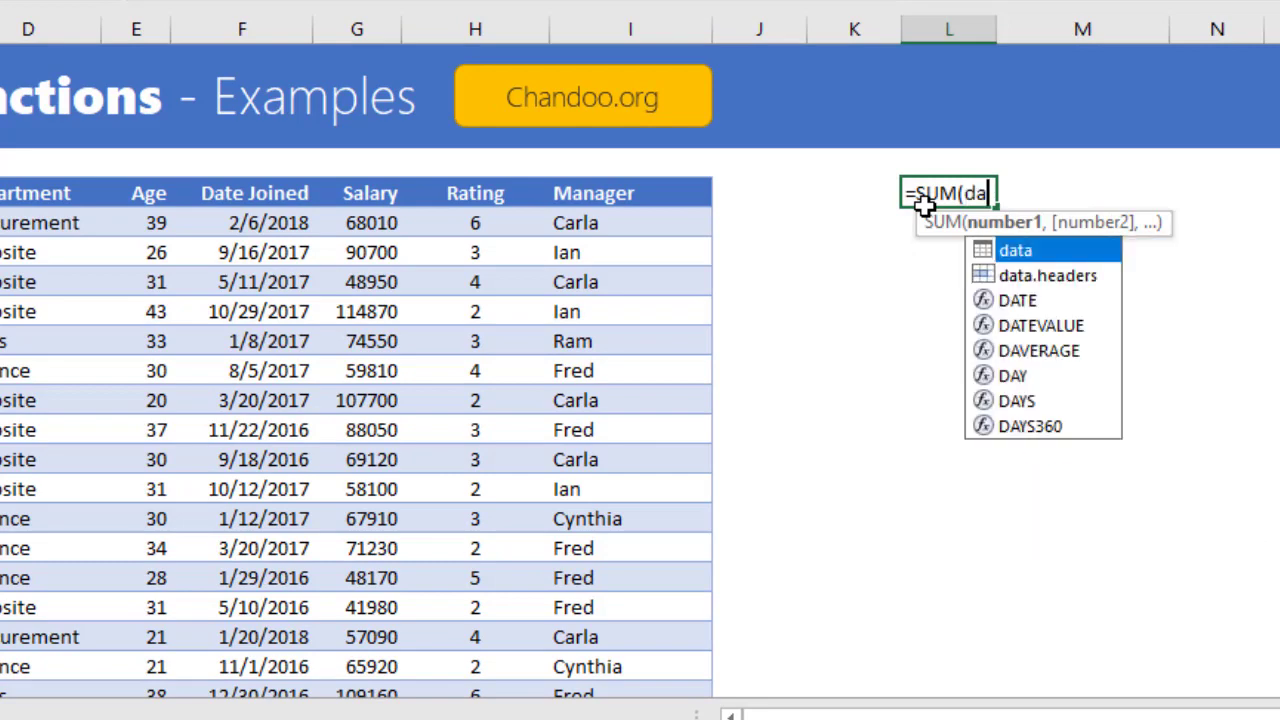
type("ta[sa")
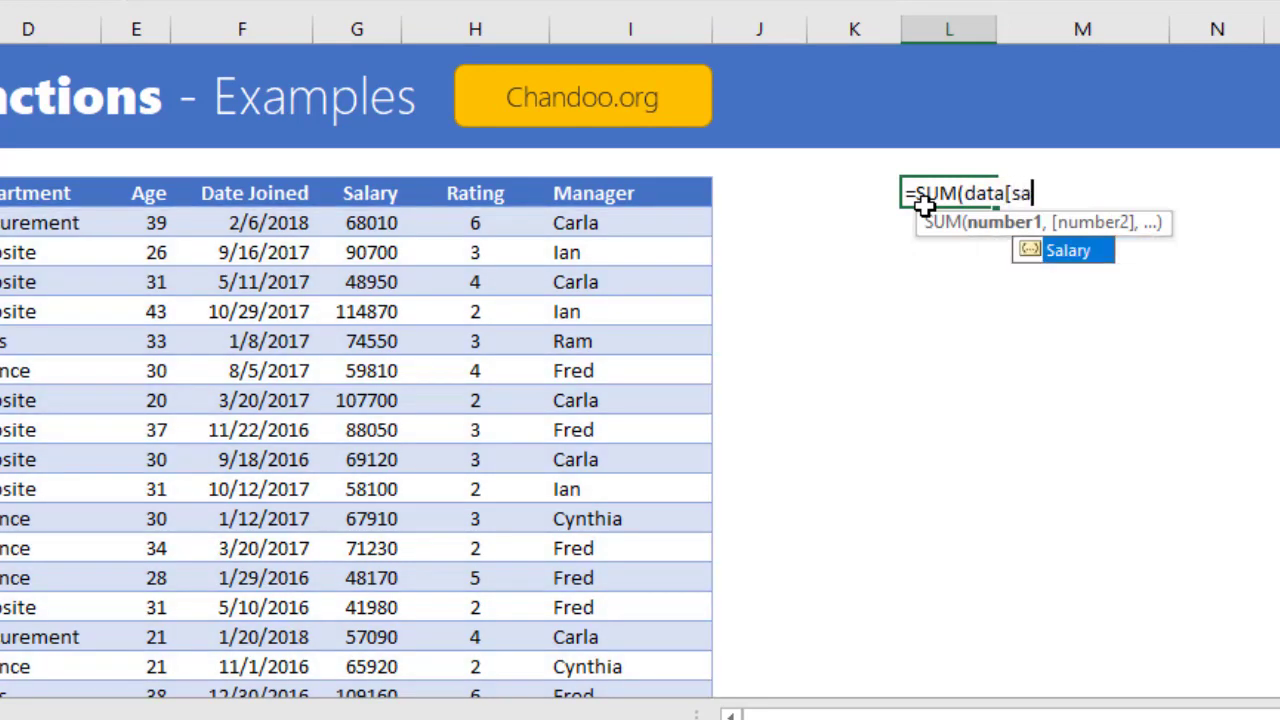
key("Tab")
type("])")
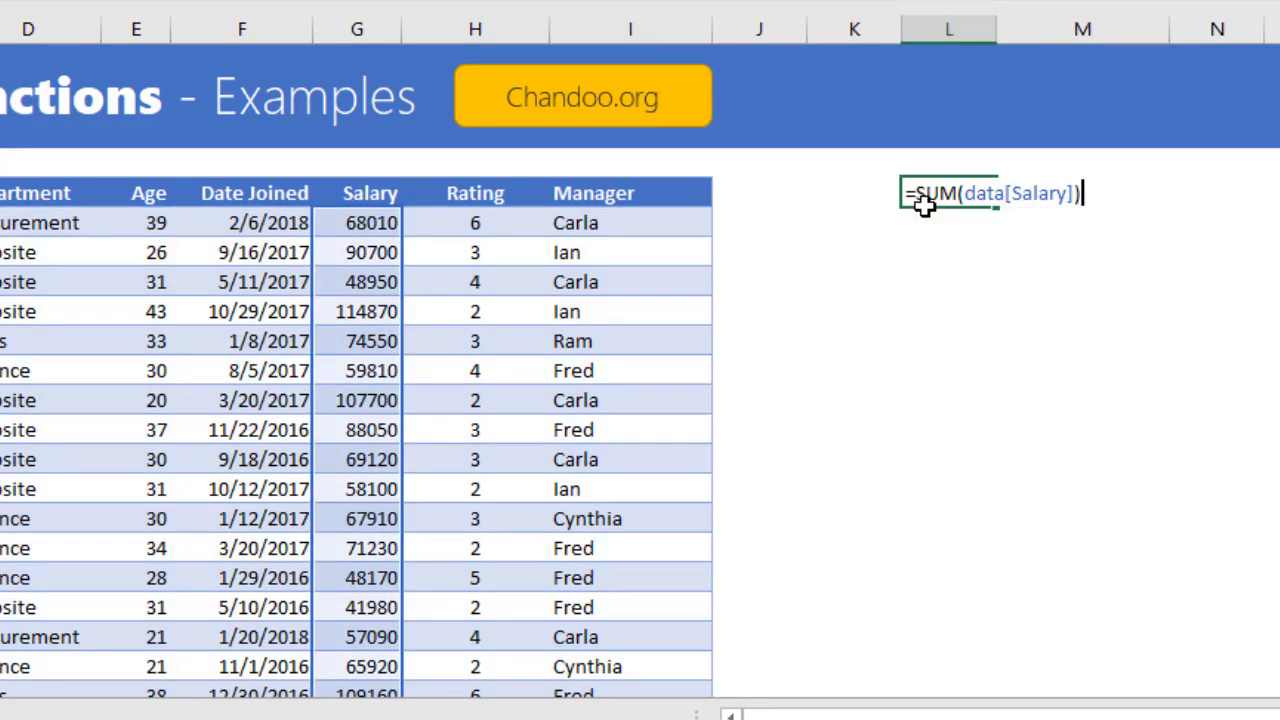
key("Return")
left_click(932, 192)
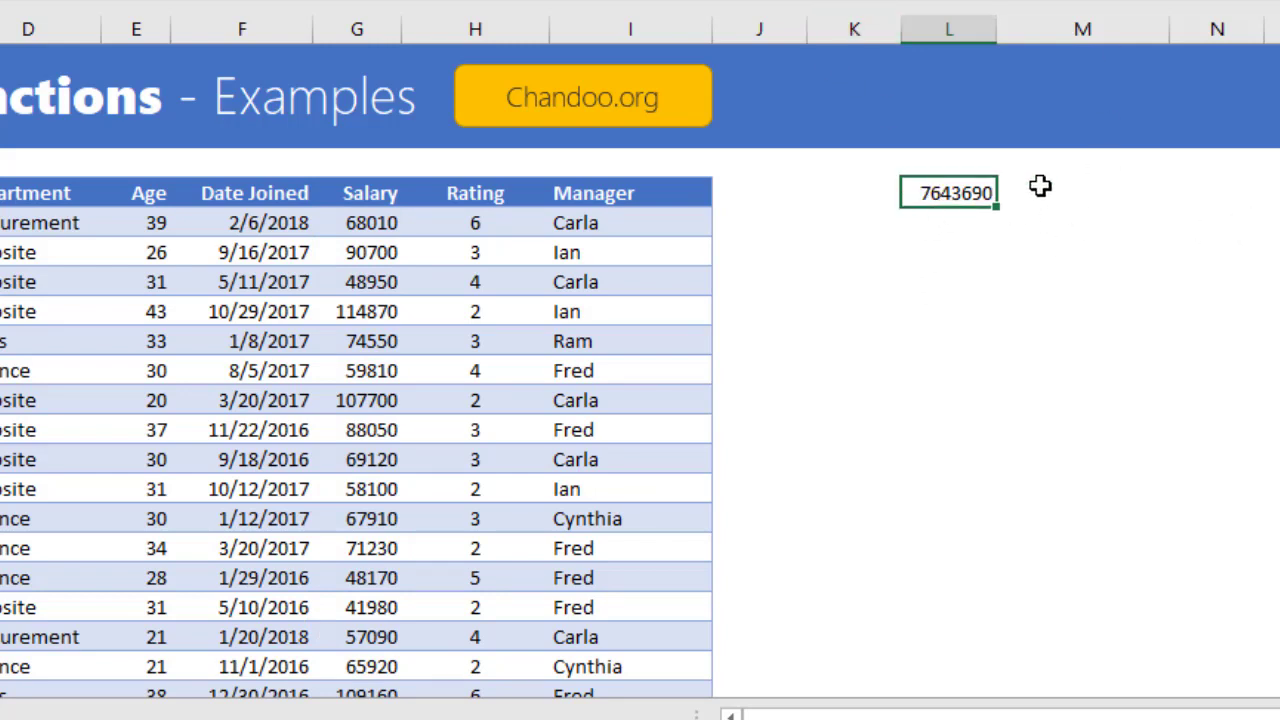
key("Delete")
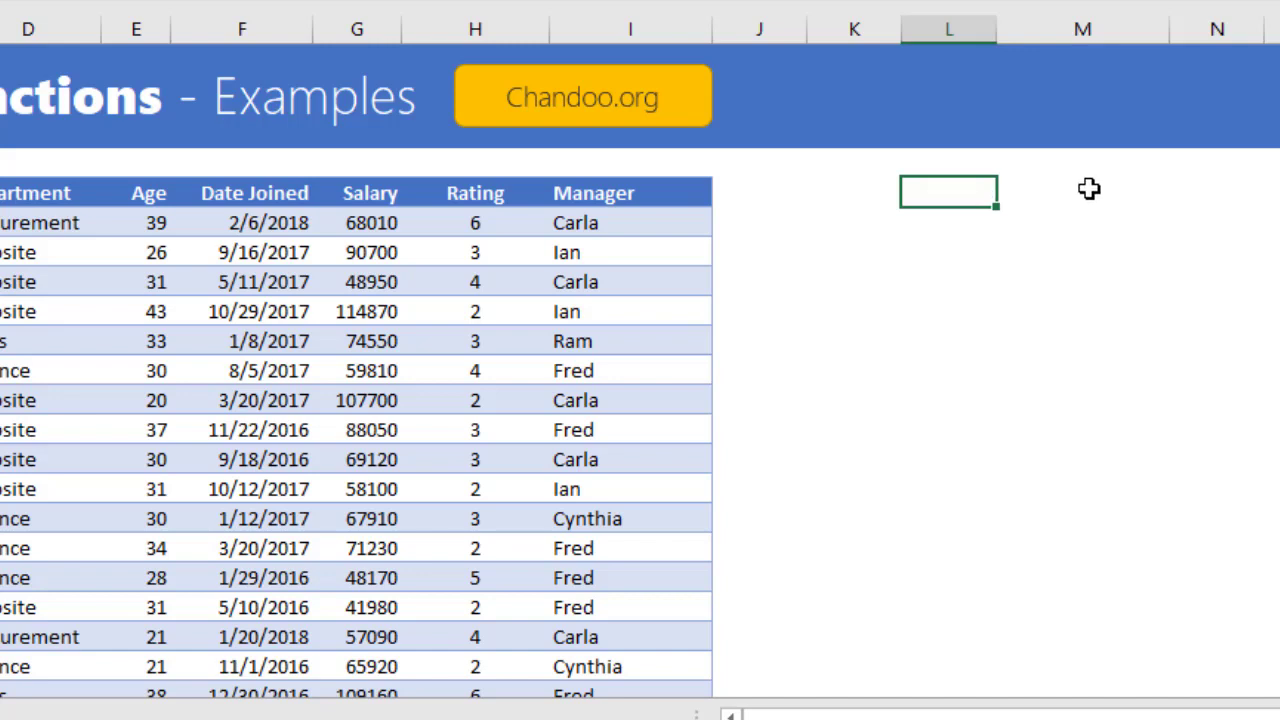
- Start a list of function names at L3 with FILTER, UNIQUE and SORT in L3 to L5
left_click(634, 251)
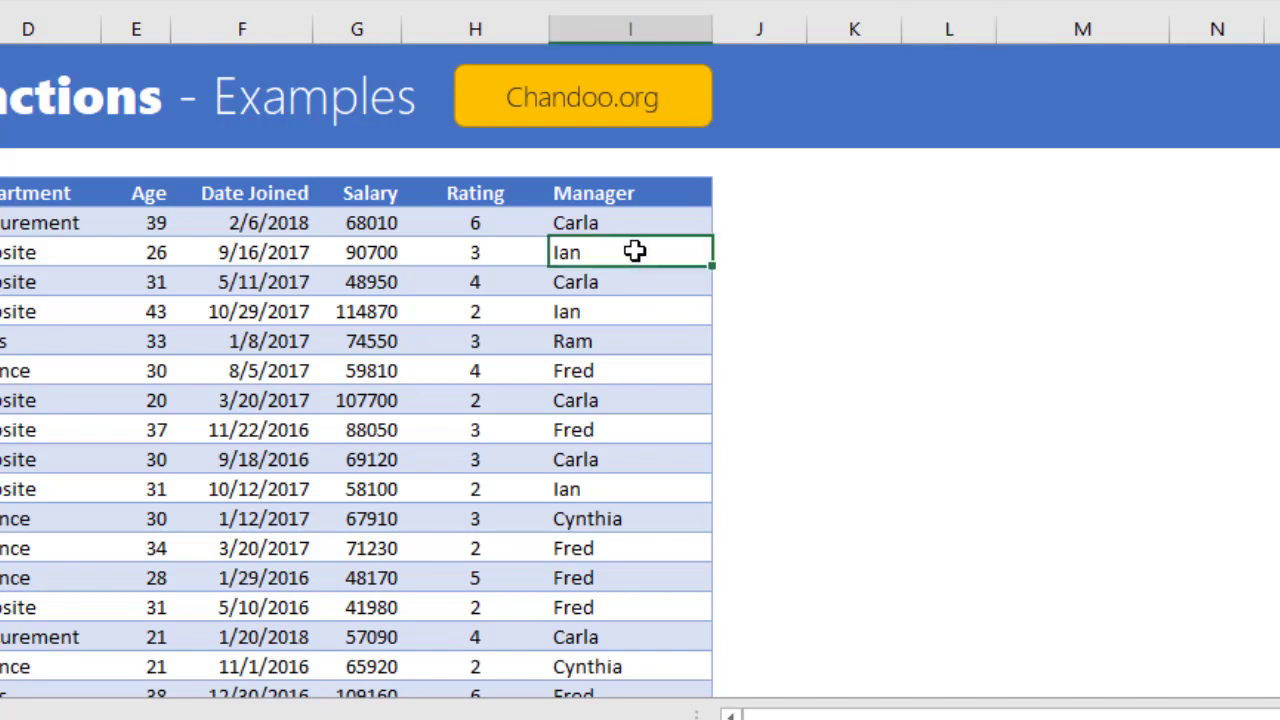
left_click(932, 193)
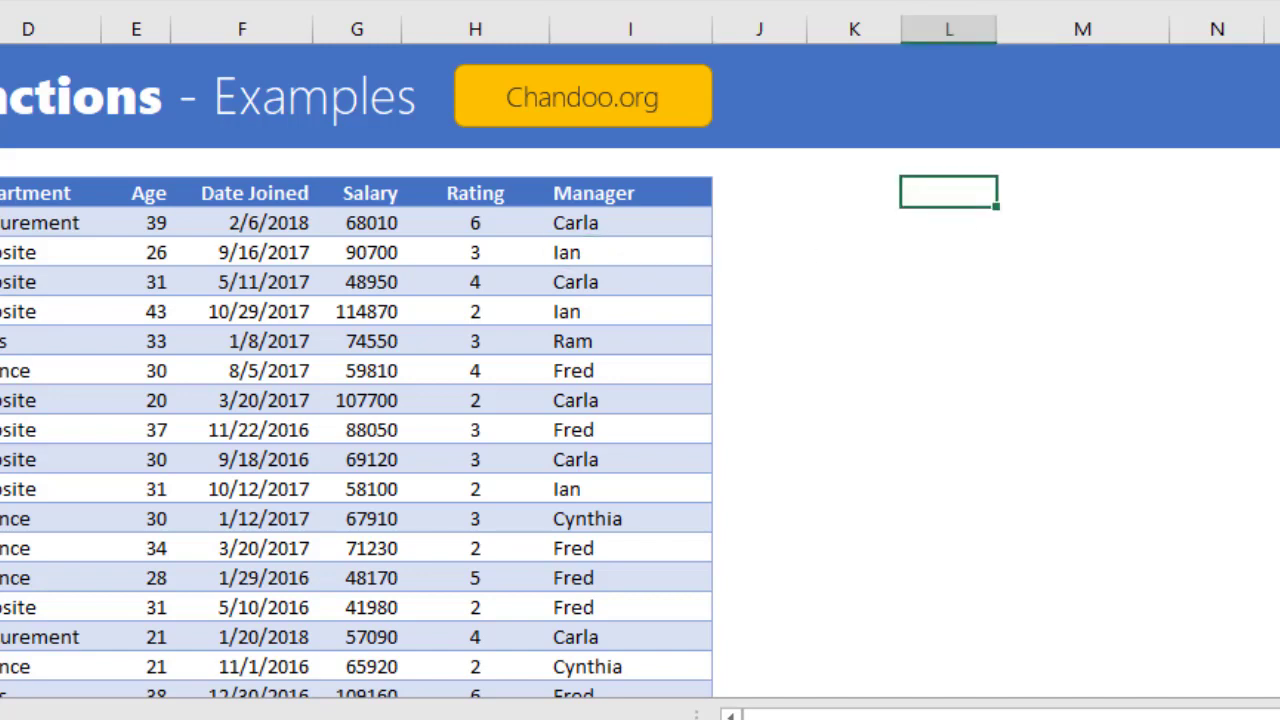
scroll(640, 400, "right", 6)
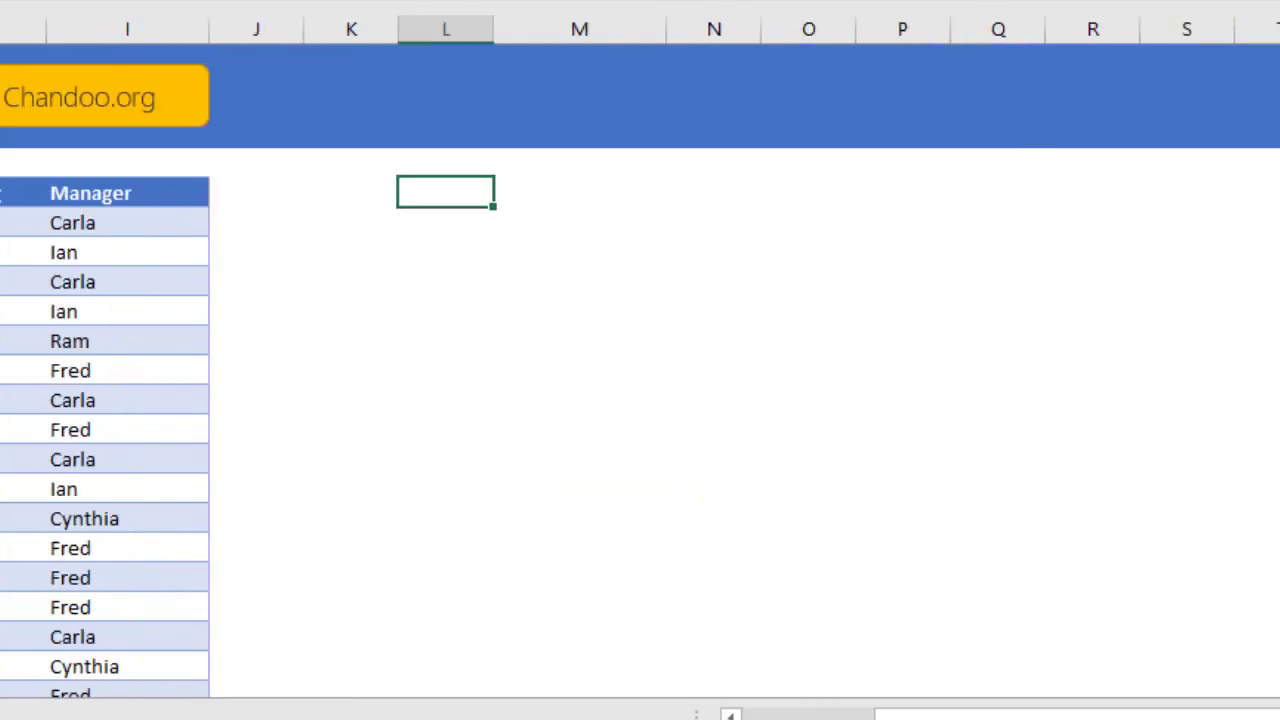
scroll(640, 400, "right", 2)
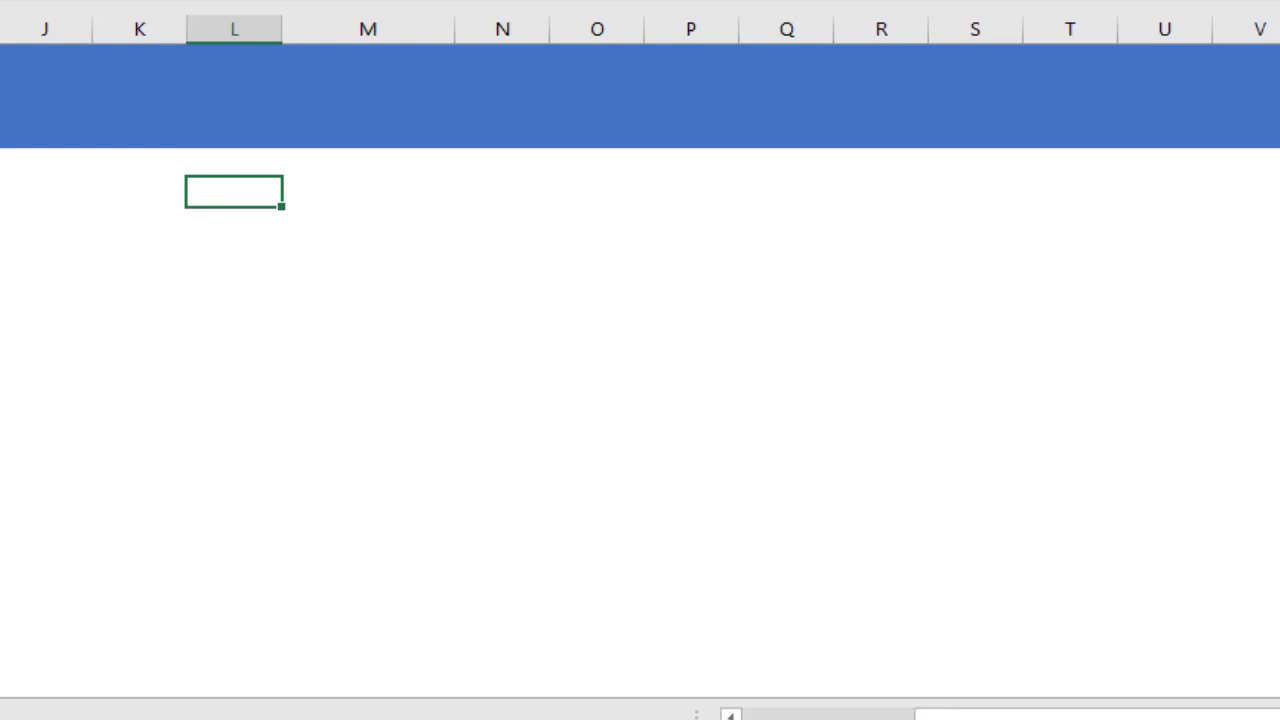
type("FILTER")
key("Return")
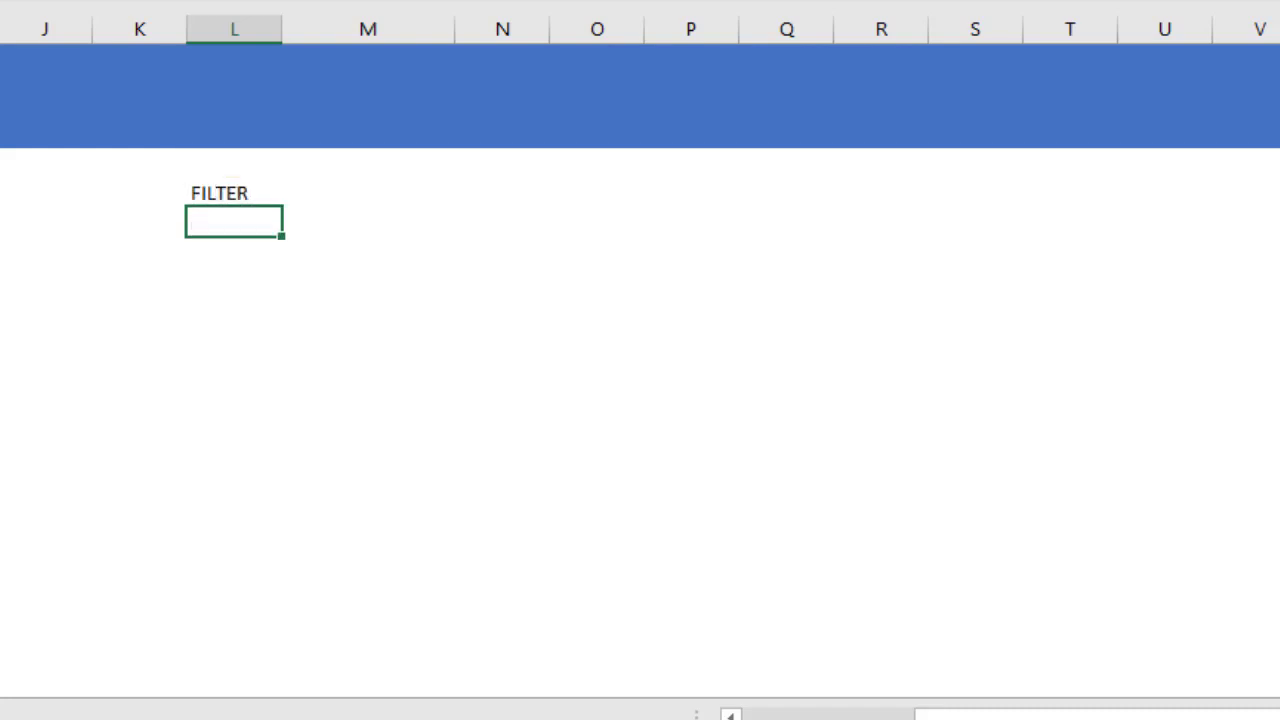
type("UNIQUE")
key("Return")
type("SORT")
key("Return")
- Extend the list of function names with SORTBY, SEQUENCE and RANDARRAY in L6 to L8
type("SORT")
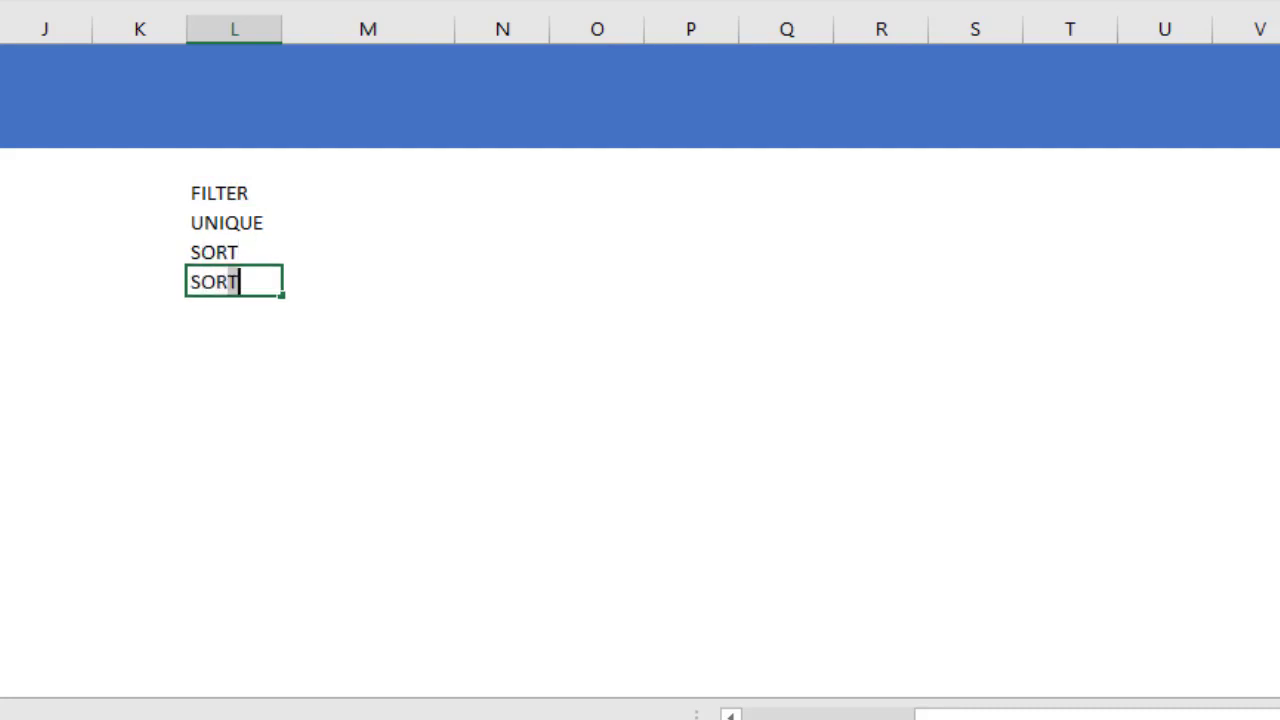
type("BY")
key("Return")
type("S")
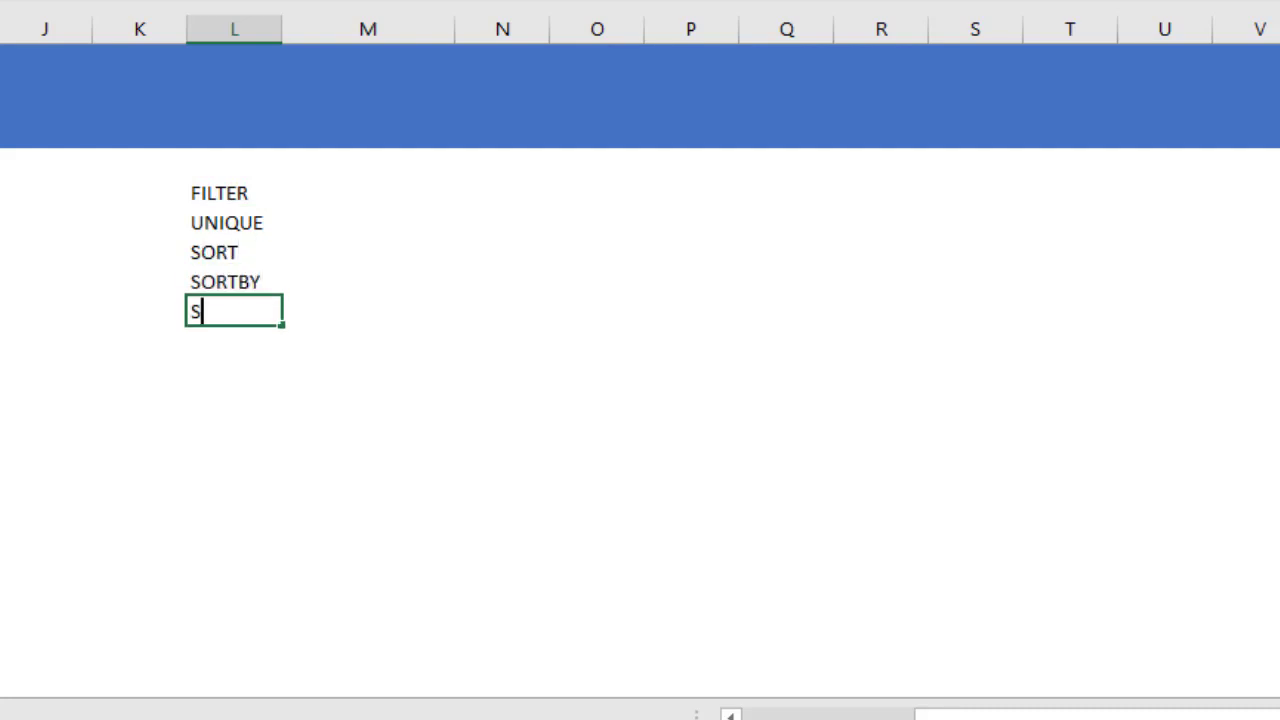
type("EQUENCE")
key("Return")
type("RAND")
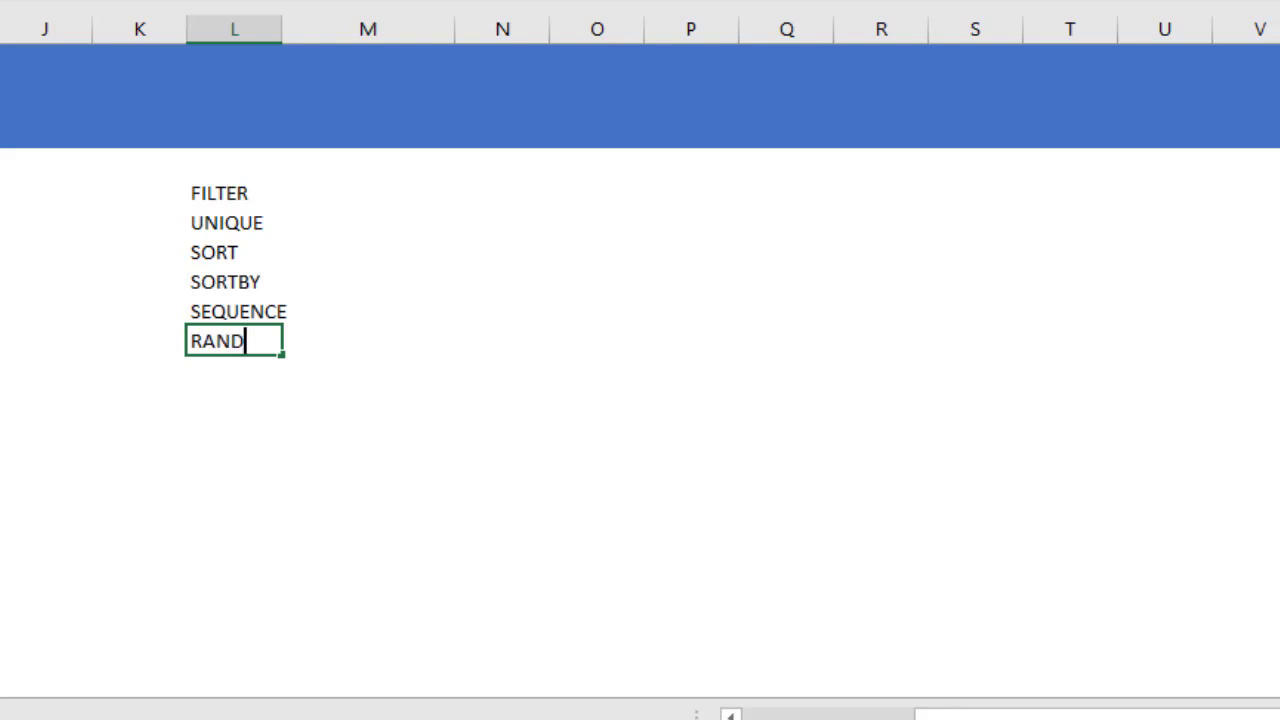
type("ARRAY")
key("Return")
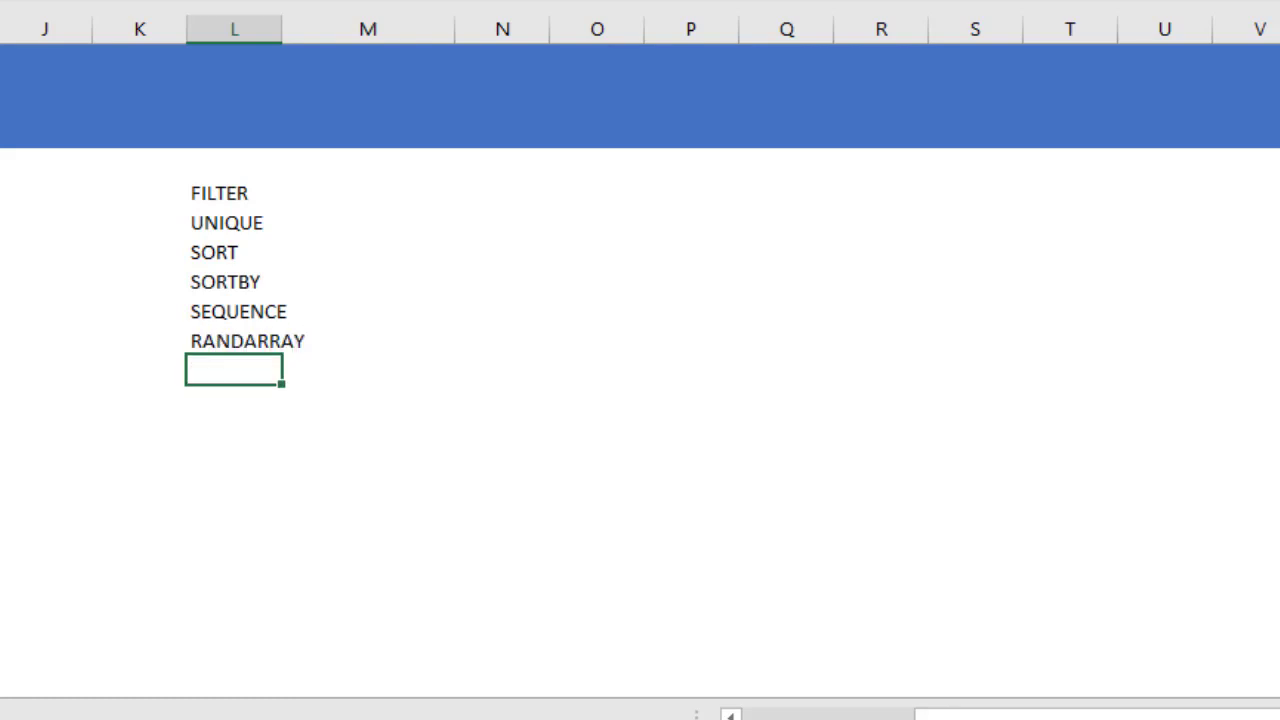
- In O3, enter a FILTER formula on the data table with data[Manager] equal to the quoted first name of the manager listed in I5
left_click(505, 166)
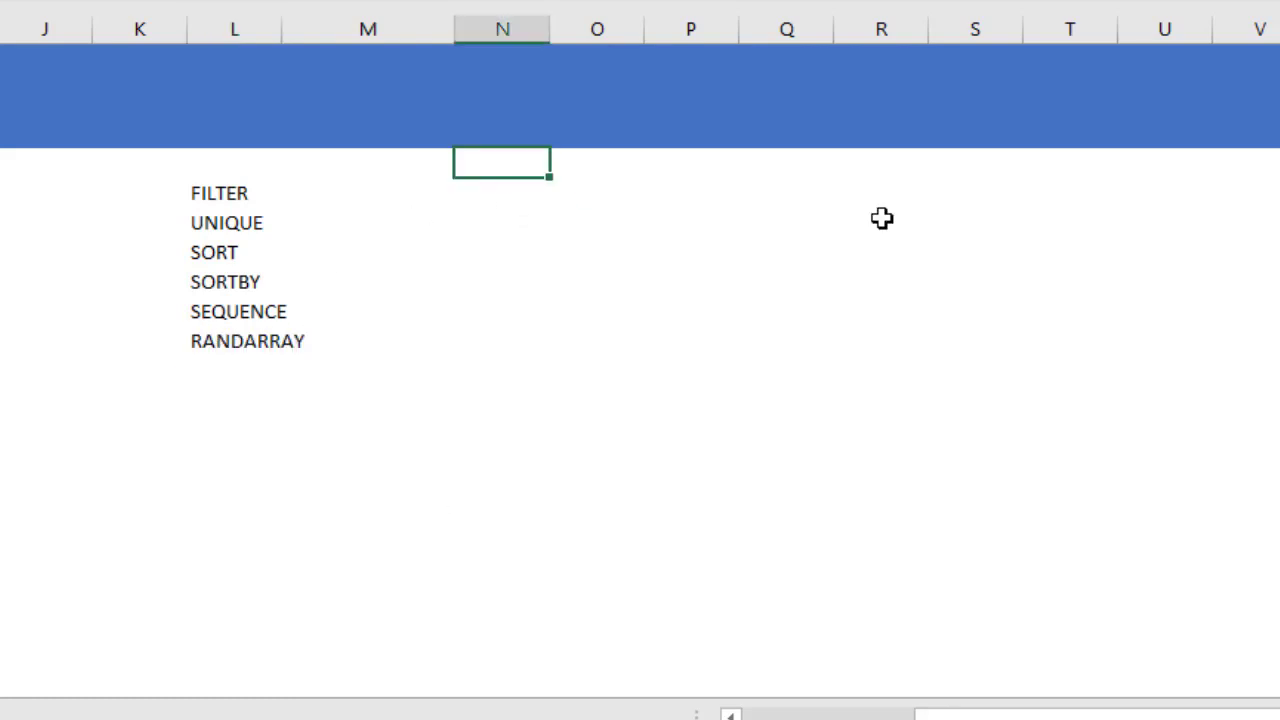
left_click(600, 189)
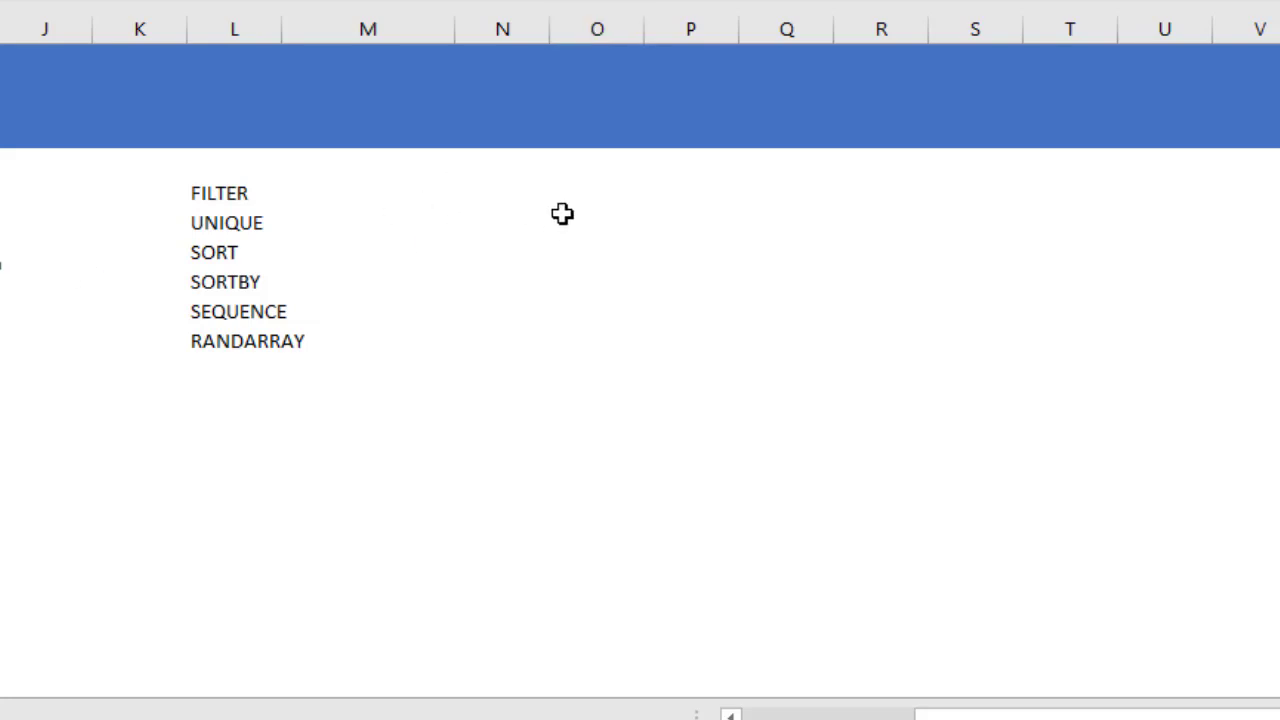
type("=FIL")
key("Tab")
type("DATA,")
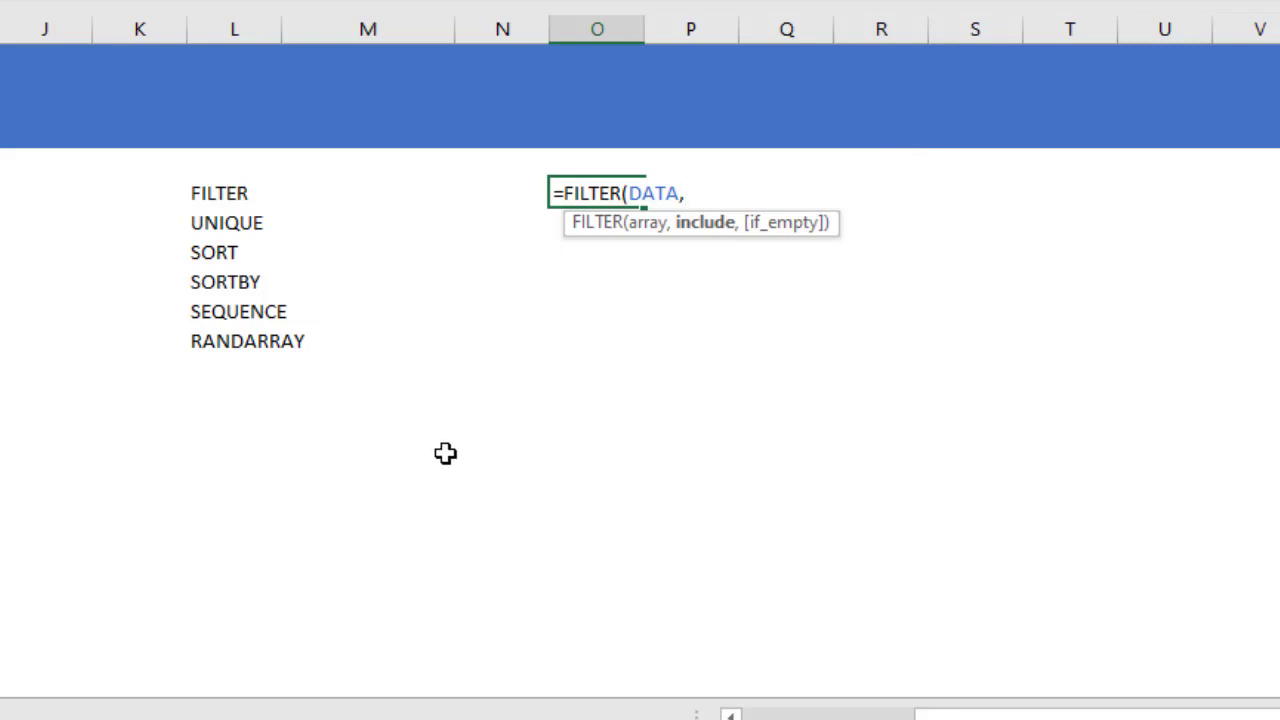
type("data[ma")
key("Tab")
type("]=\"Ia")
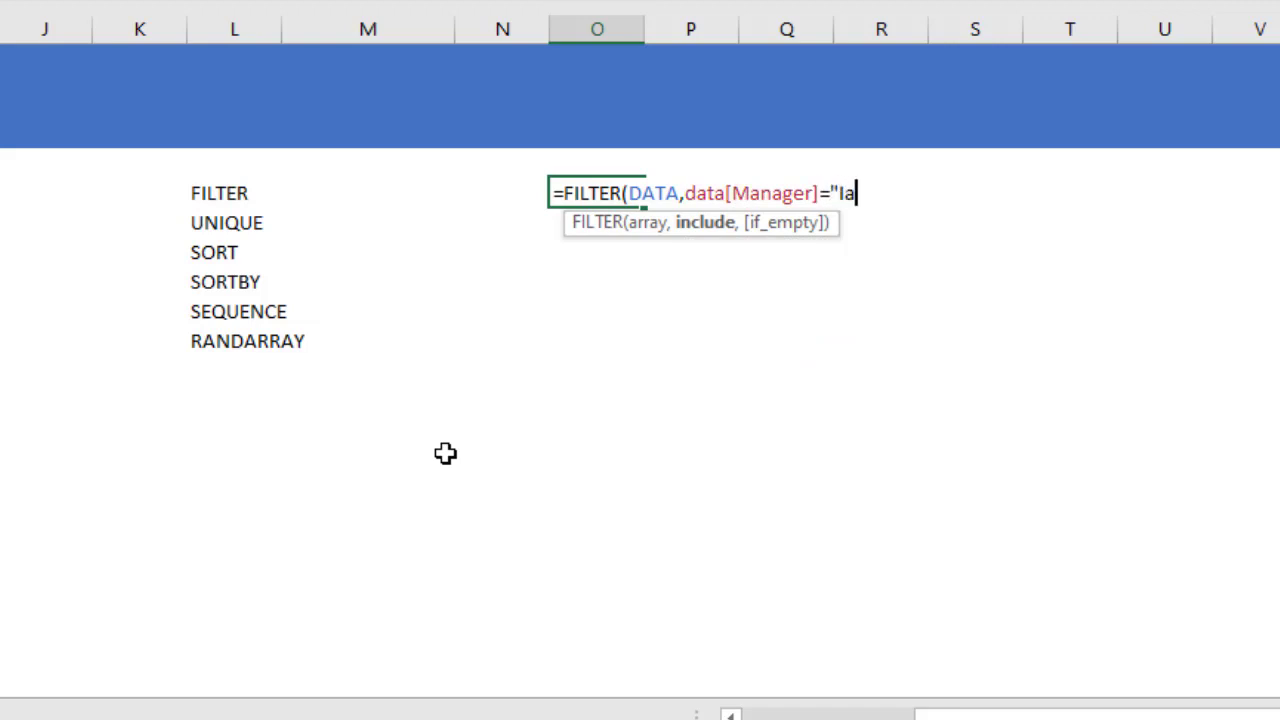
type("n\")")
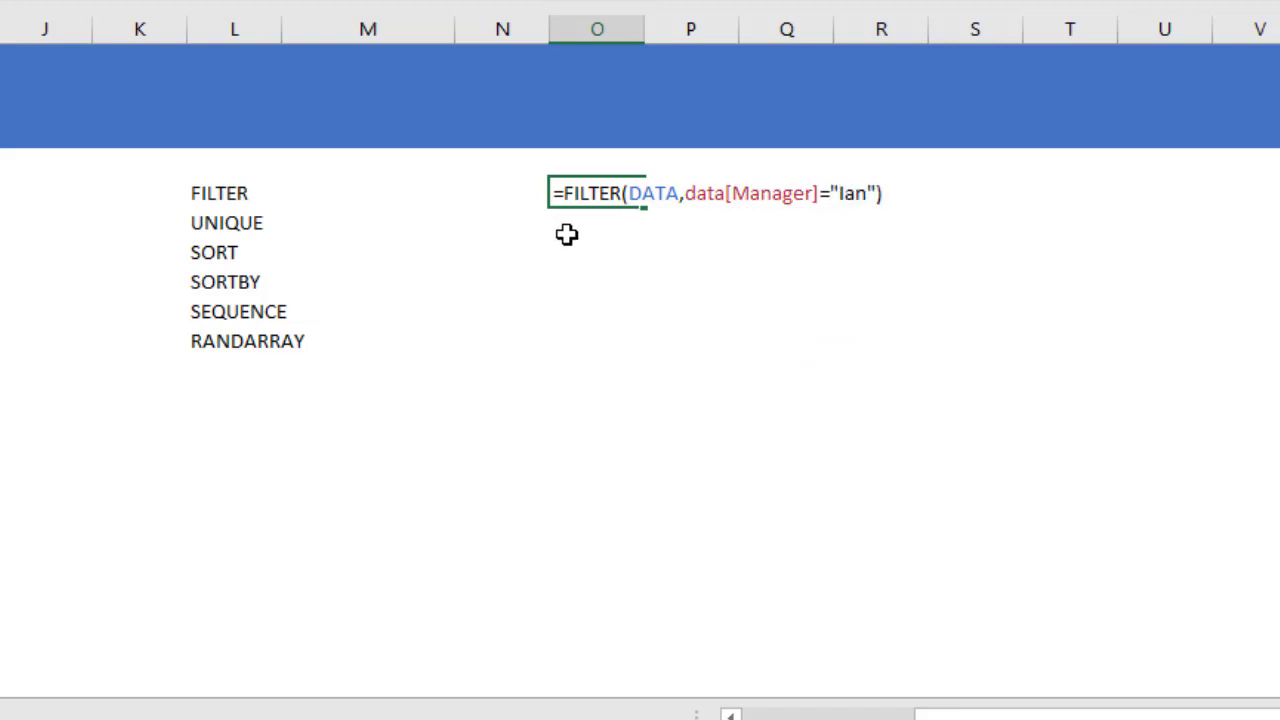
key("Return")
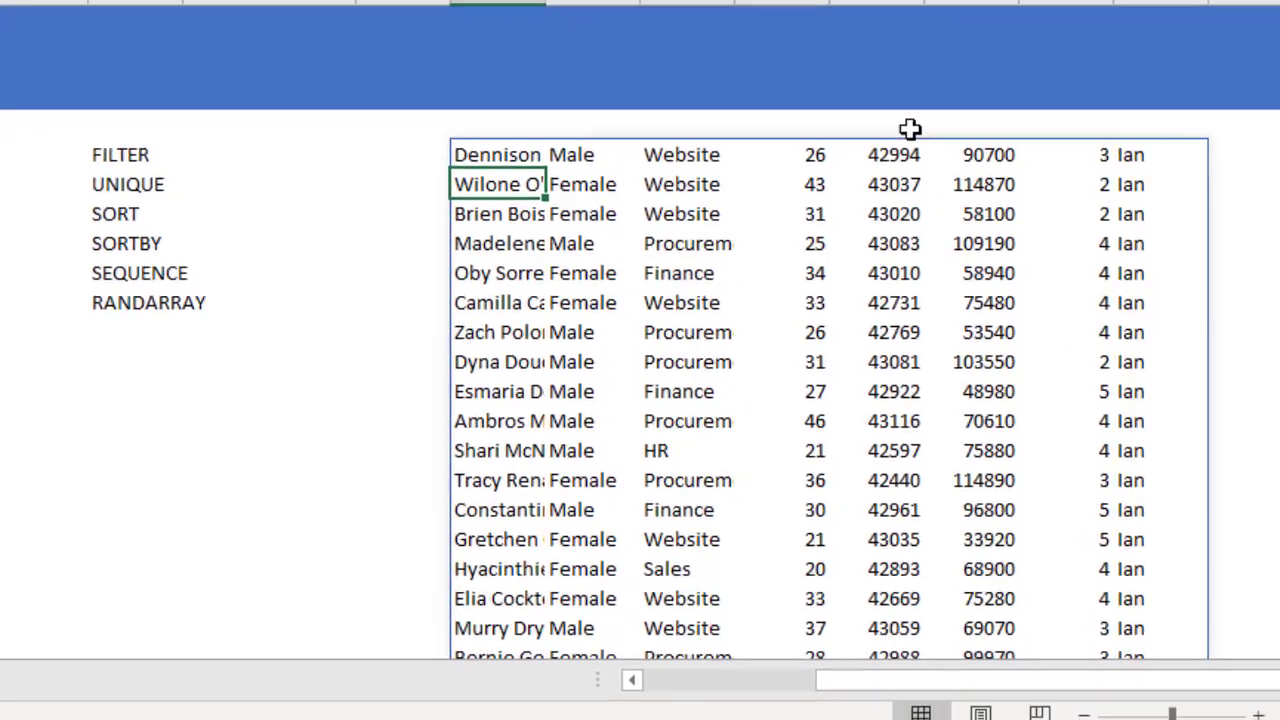
- Widen column O to fit the employee names and review the spilled FILTER results
left_click(486, 137)
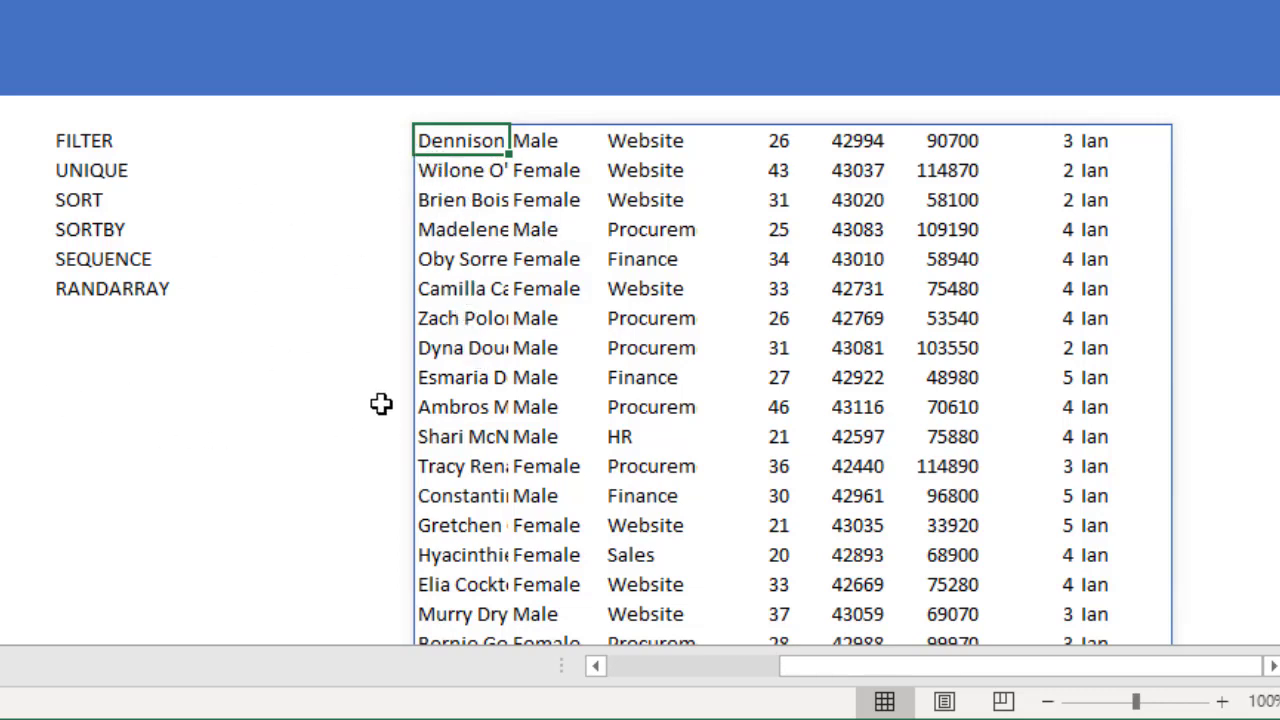
left_click_drag(511, 50, 621, 50)
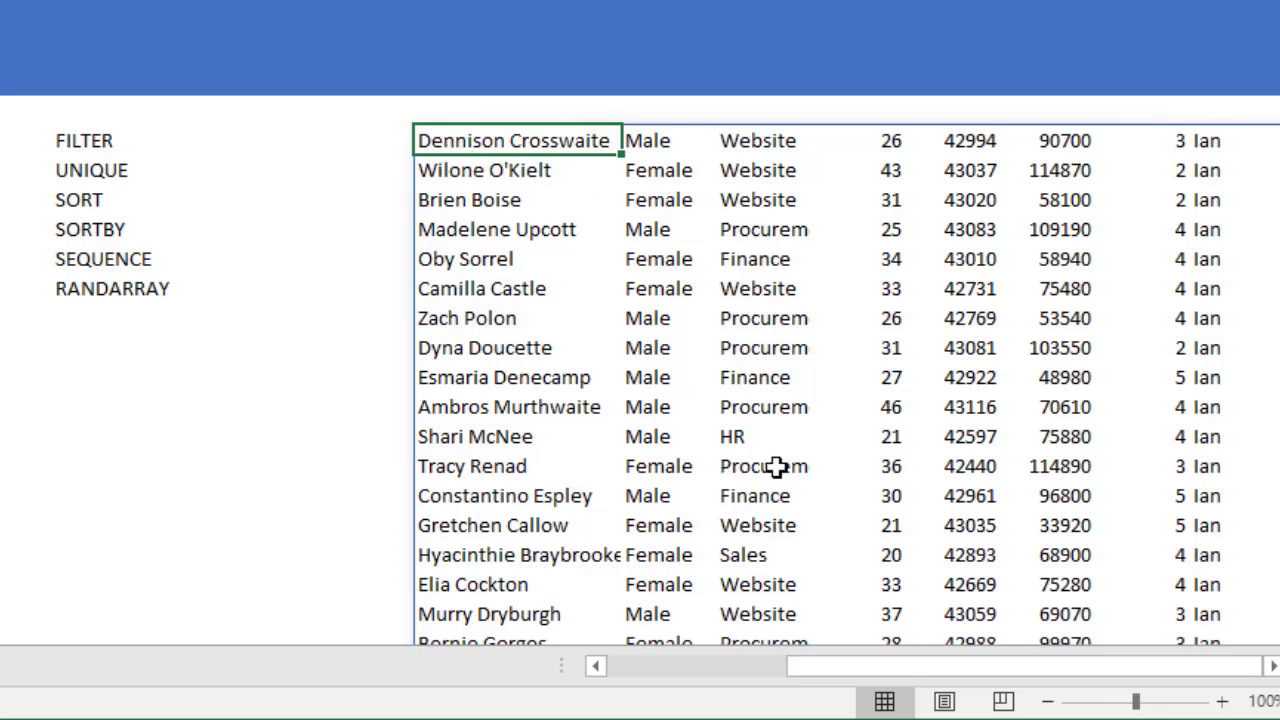
left_click_drag(834, 671, 1245, 690)
left_click(1223, 143)
mouse_move(1279, 60)
left_mouse_down()
mouse_move(1279, 71)
mouse_move(1279, 58)
left_mouse_up()
scroll(1237, 236, "down", 5)
scroll(1237, 236, "up", 5)
- Examine the FILTER formula in O3, in particular its include condition on data[Manager], without changing it
left_click(513, 146)
type("=FILTER(data,data[Manager]=\"Ian\")")
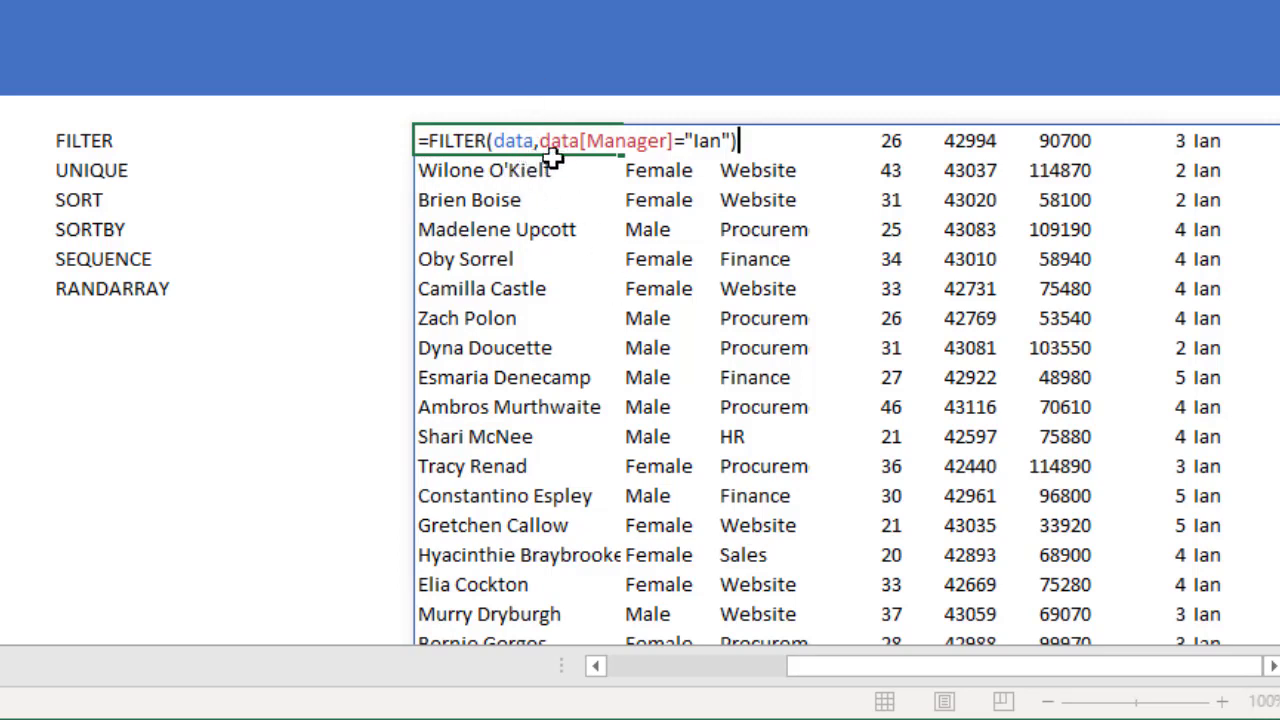
left_click_drag(541, 140, 732, 135)
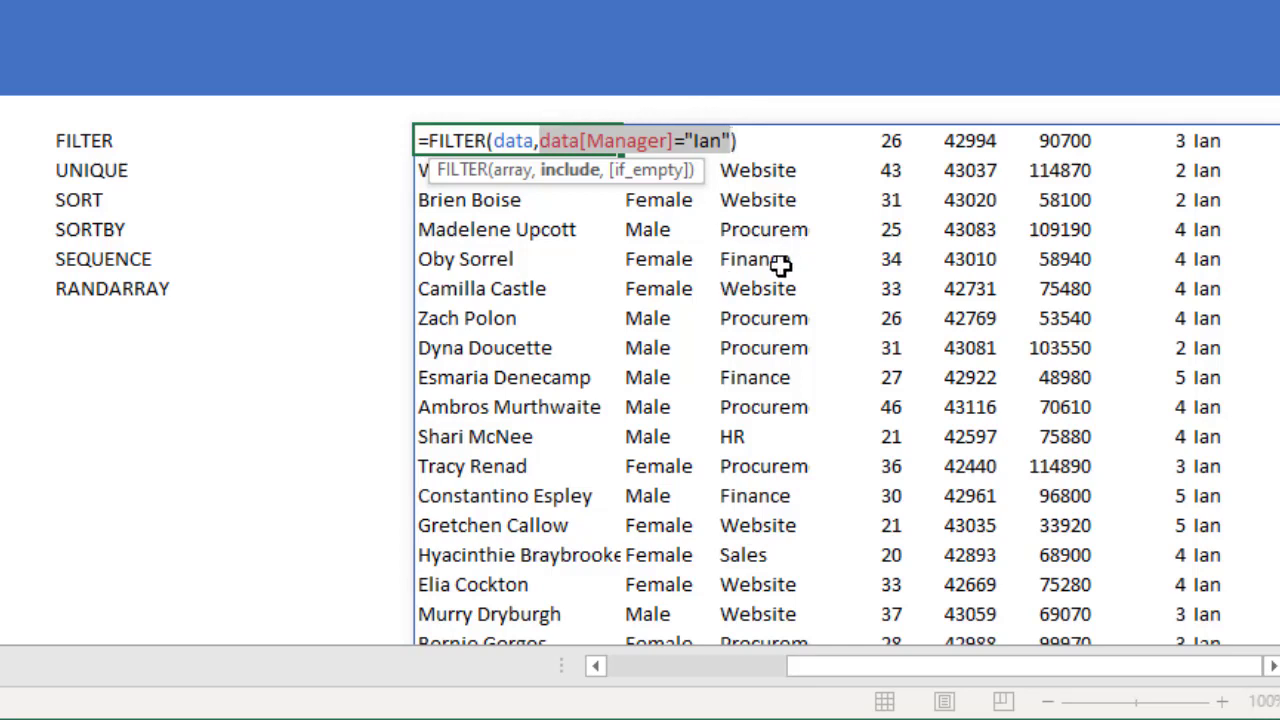
key("Escape")
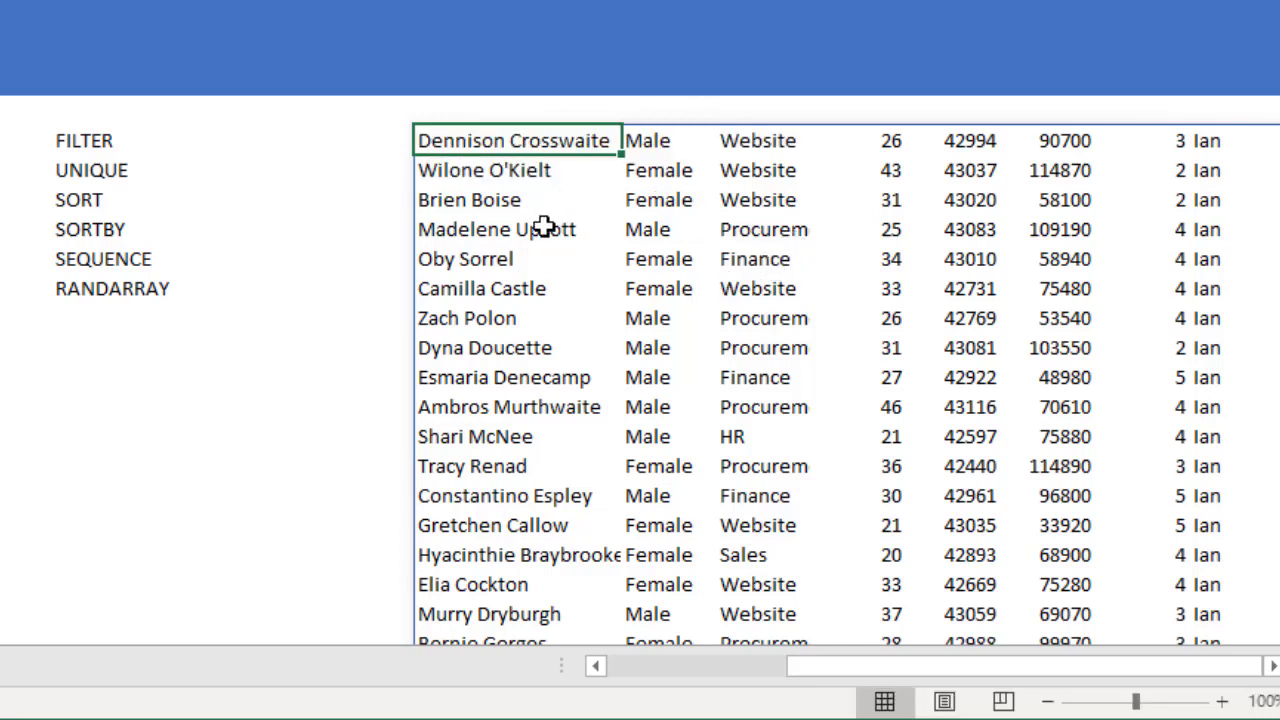
scroll(717, 534, "down", 4)
scroll(714, 529, "up", 4)
- In Z3, start a FILTER formula returning data[Name] where data[Manager] equals the quoted manager first name used in O3's formula
left_click(1274, 666)
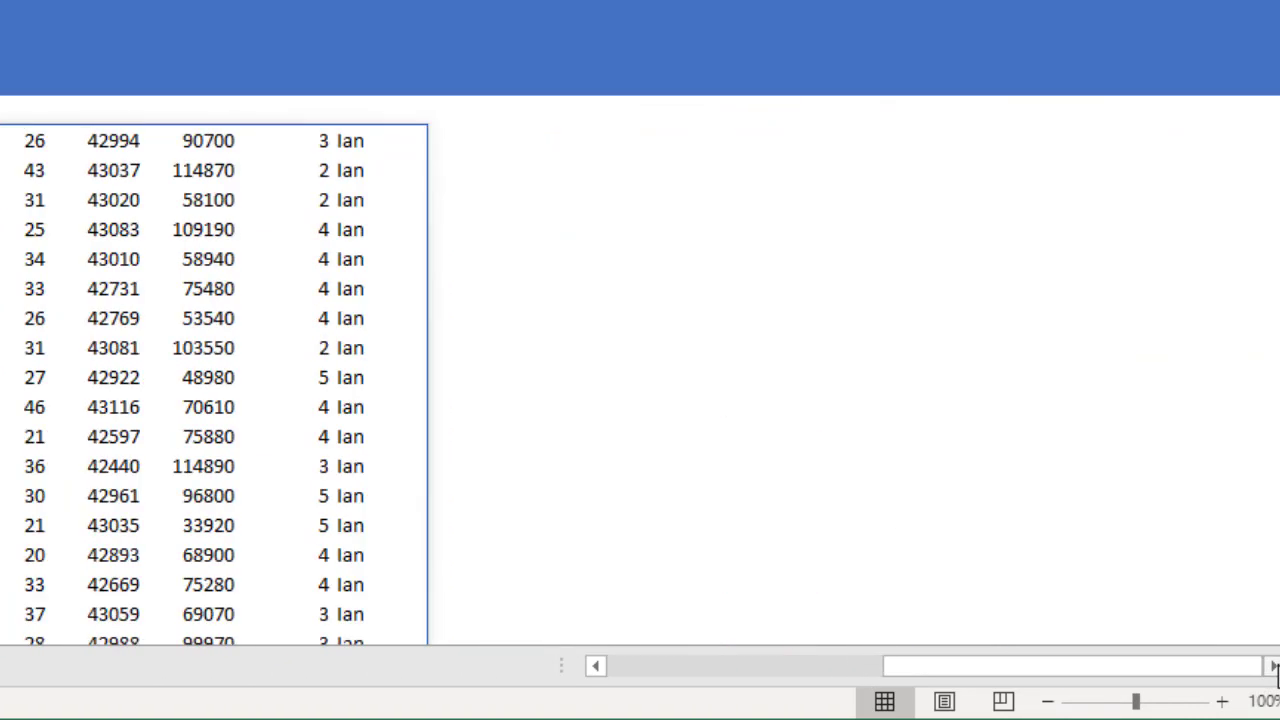
left_click(72, 137)
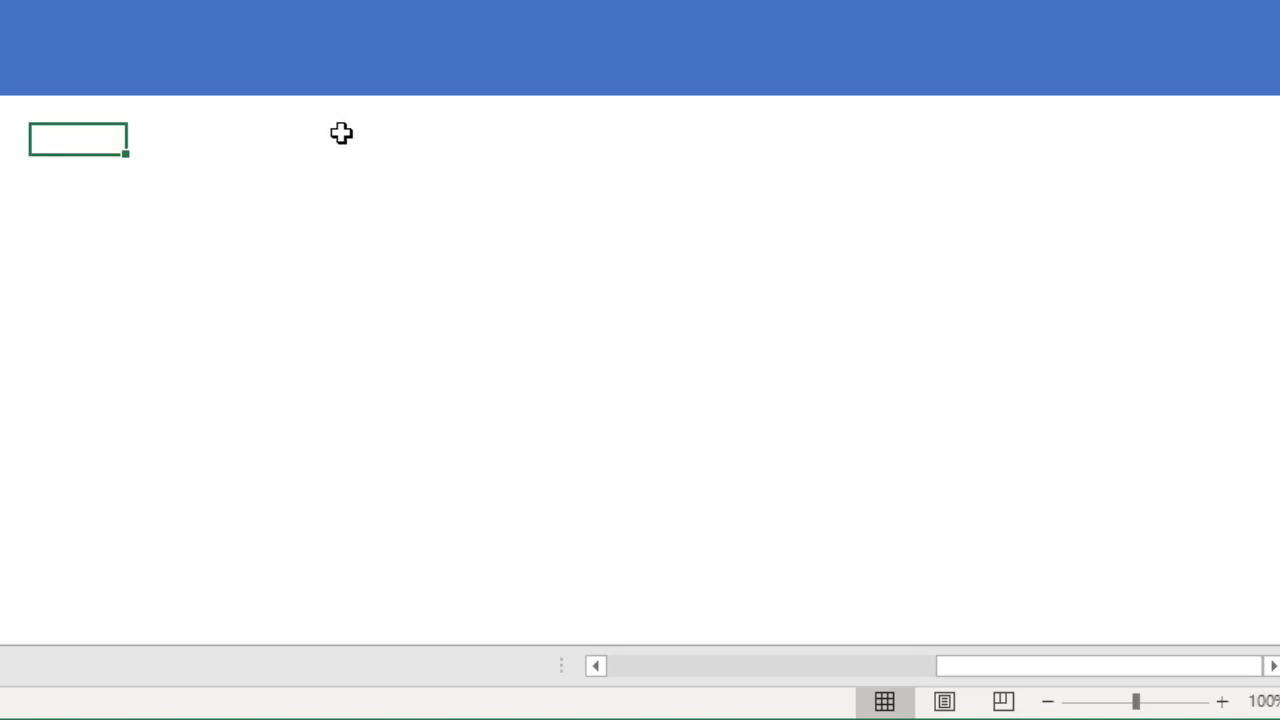
type("=fil")
key("Tab")
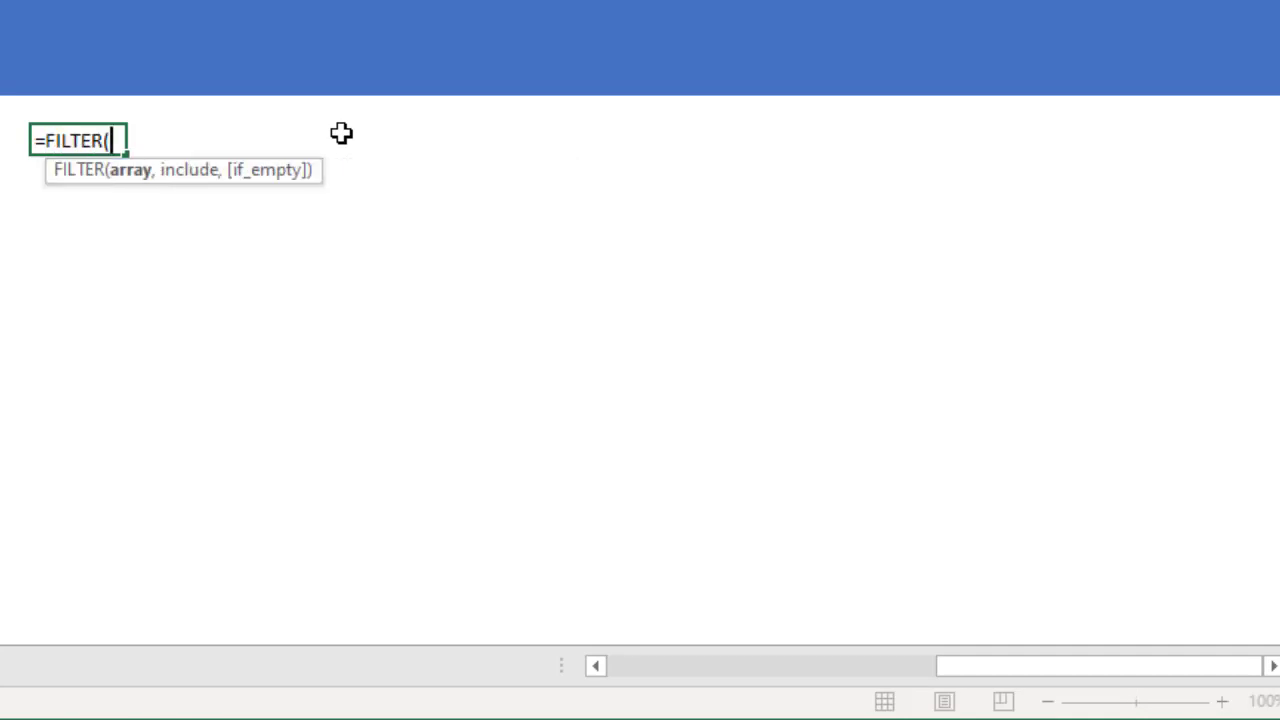
type("data,")
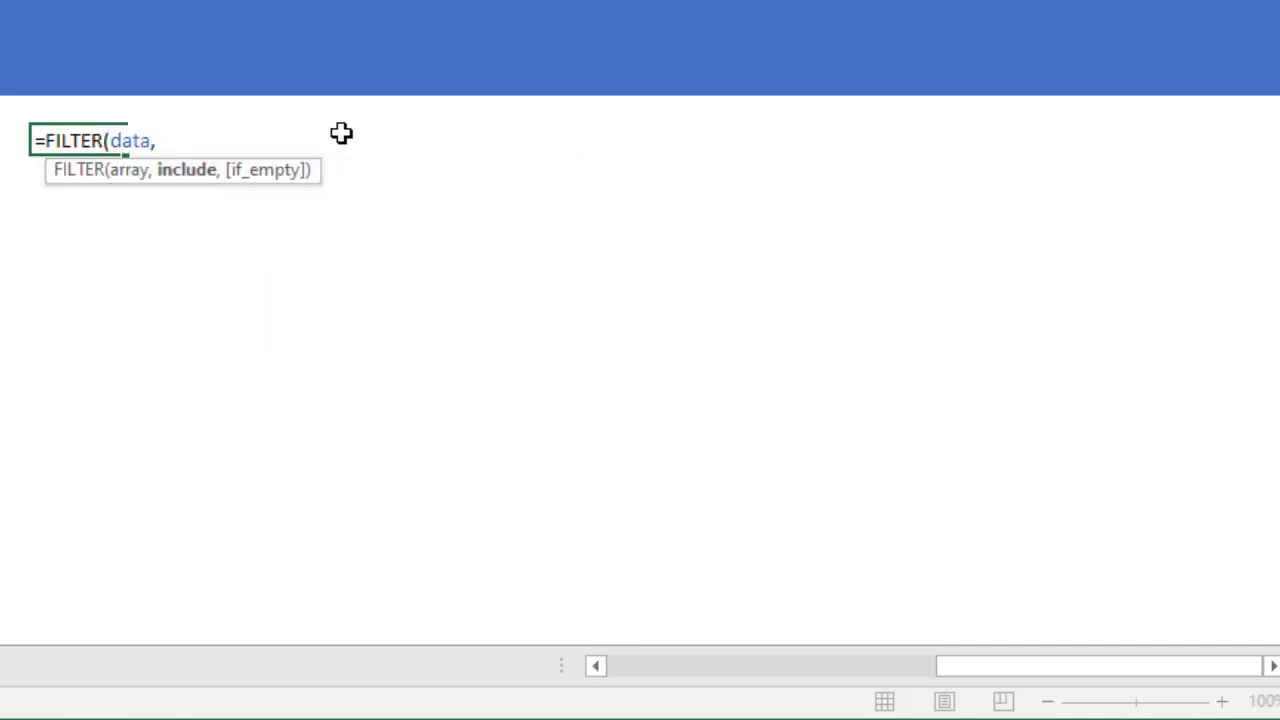
key("BackSpace")
key("BackSpace")
type("[")
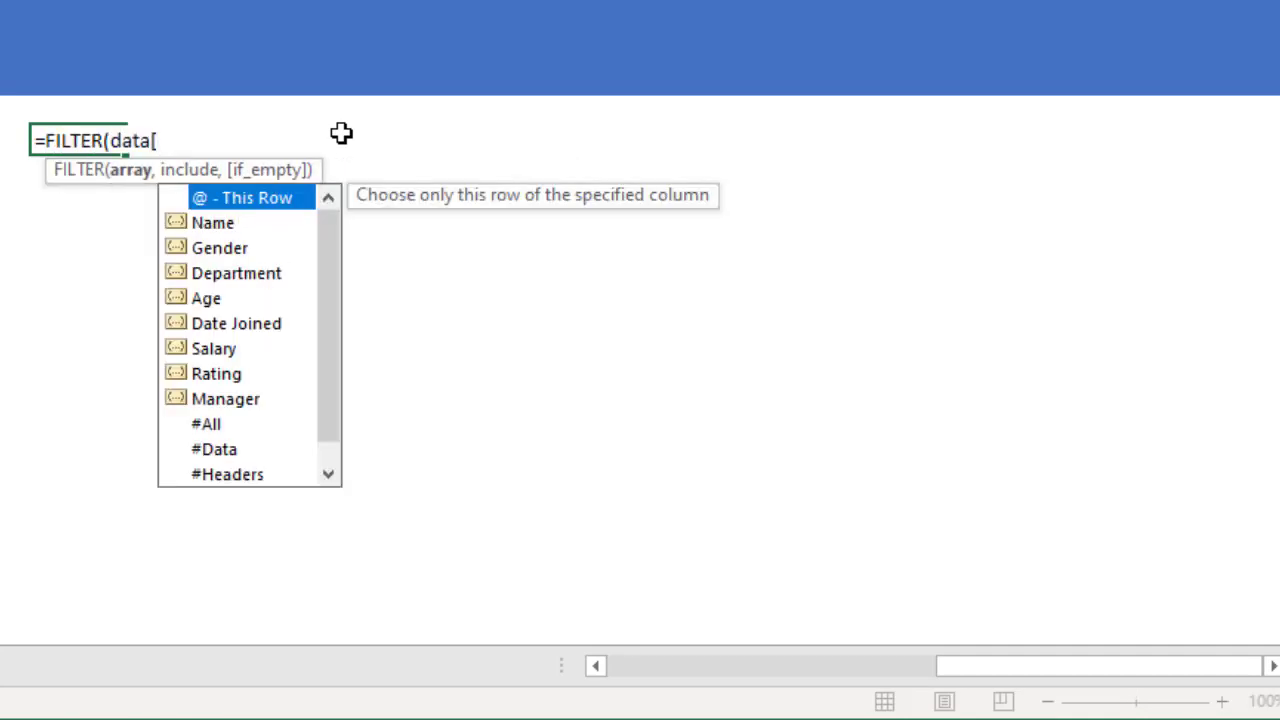
type("name], ")
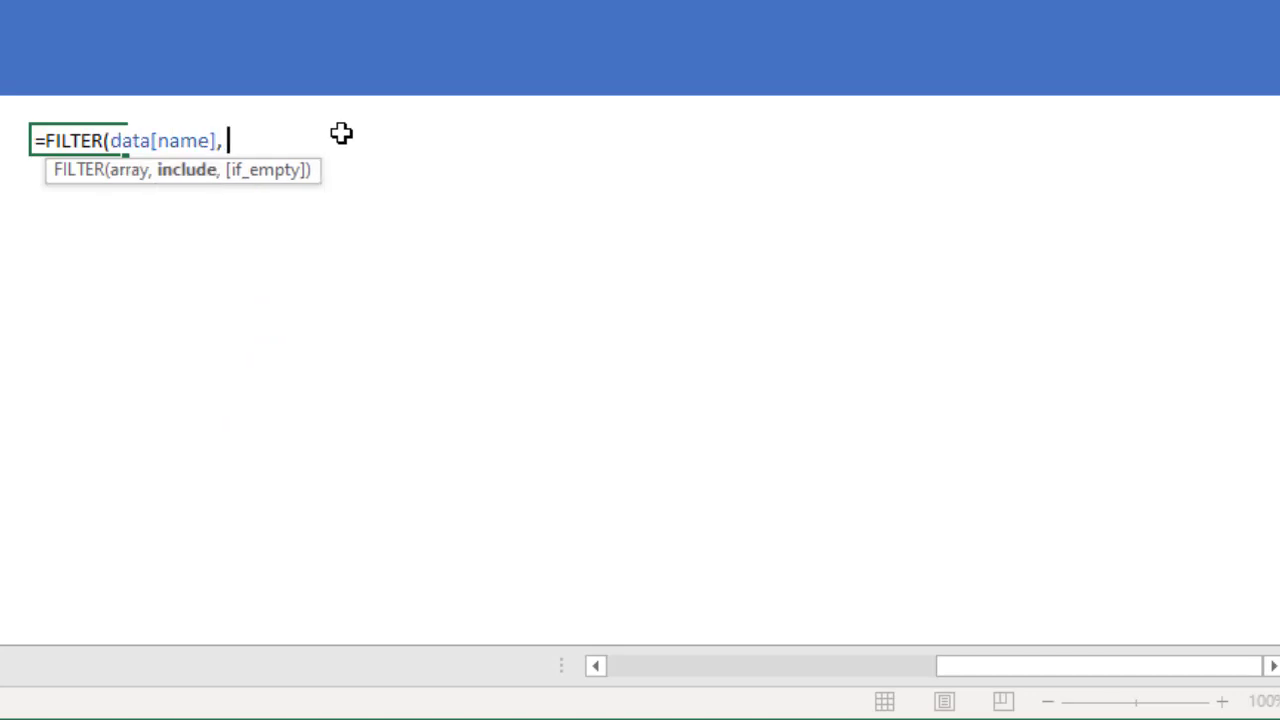
type("data[m")
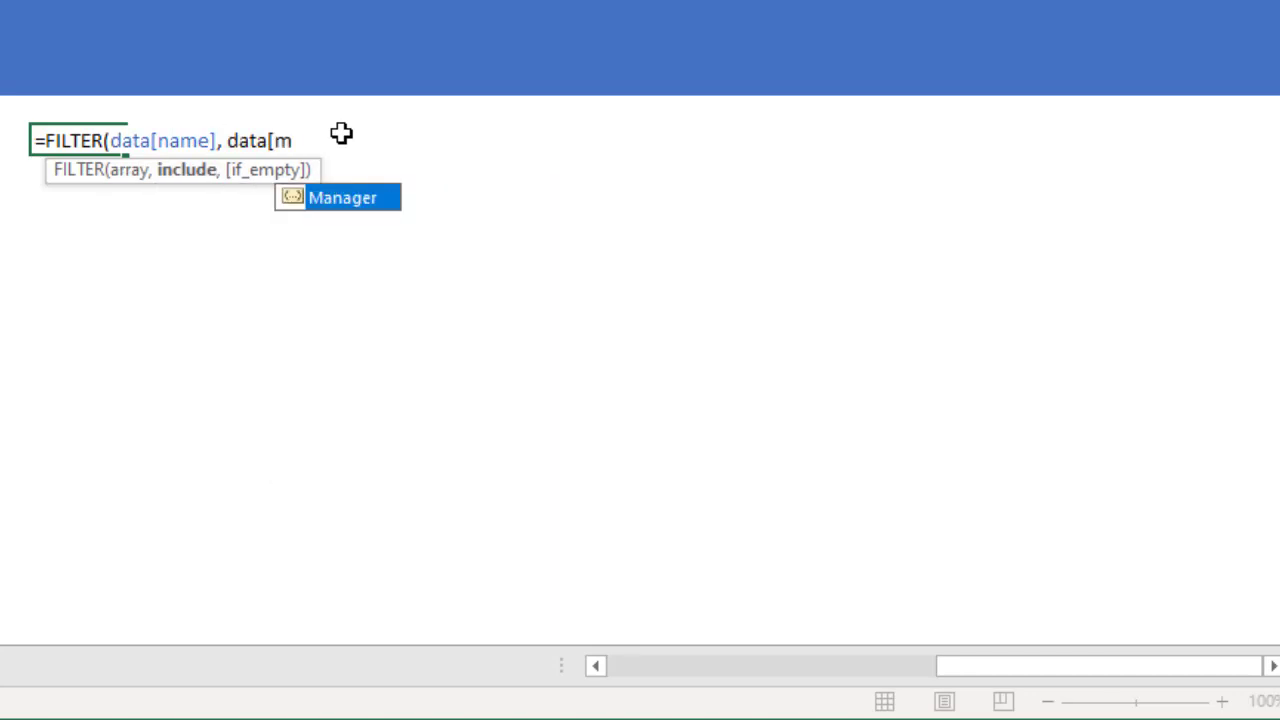
key("Tab")
type("]=\"ian")
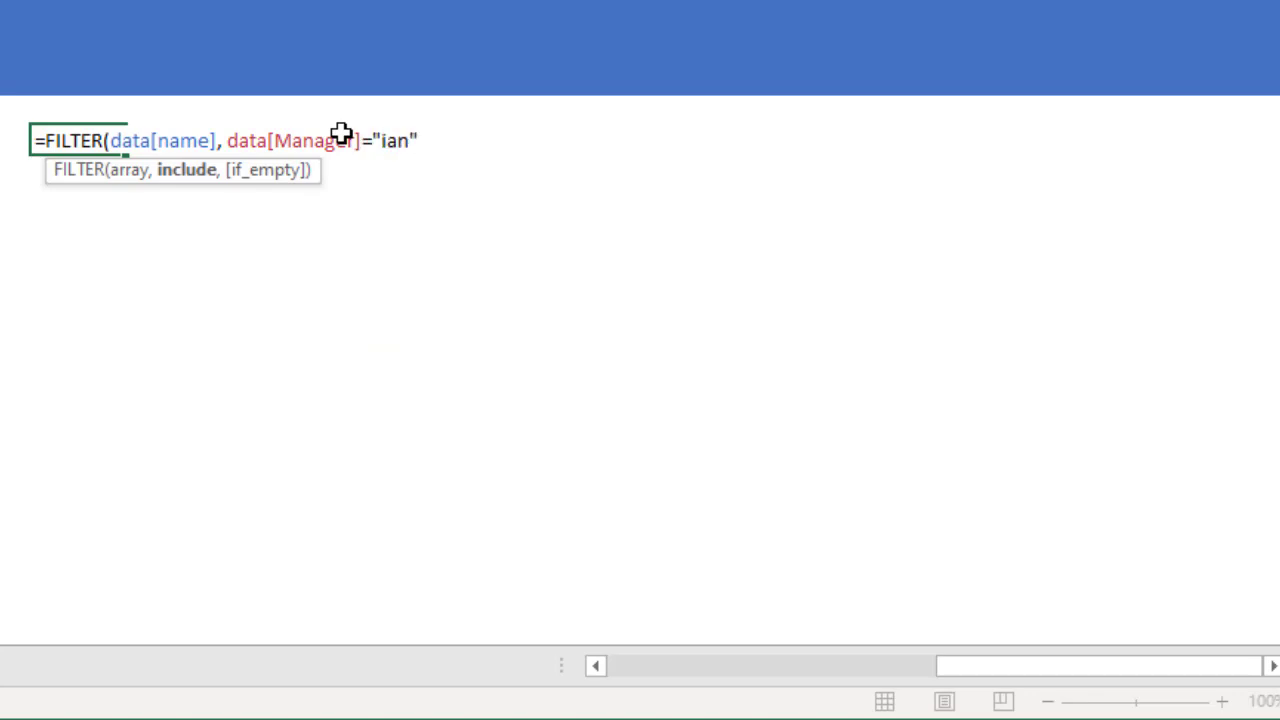
type("\"")
- Enclose the manager condition in parentheses, multiply it by (data[Salary]>80000), and enter the FILTER formula in Z3
left_click(229, 140)
type("(")
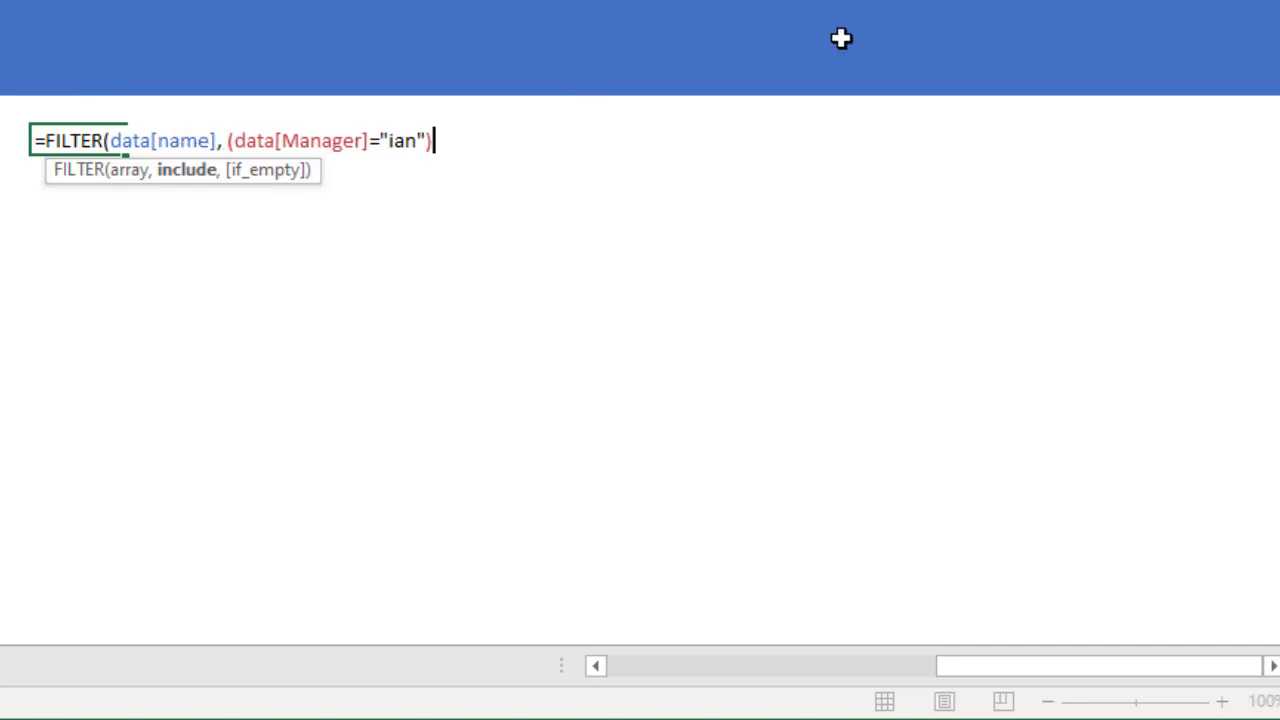
key("End")
type("data[sa")
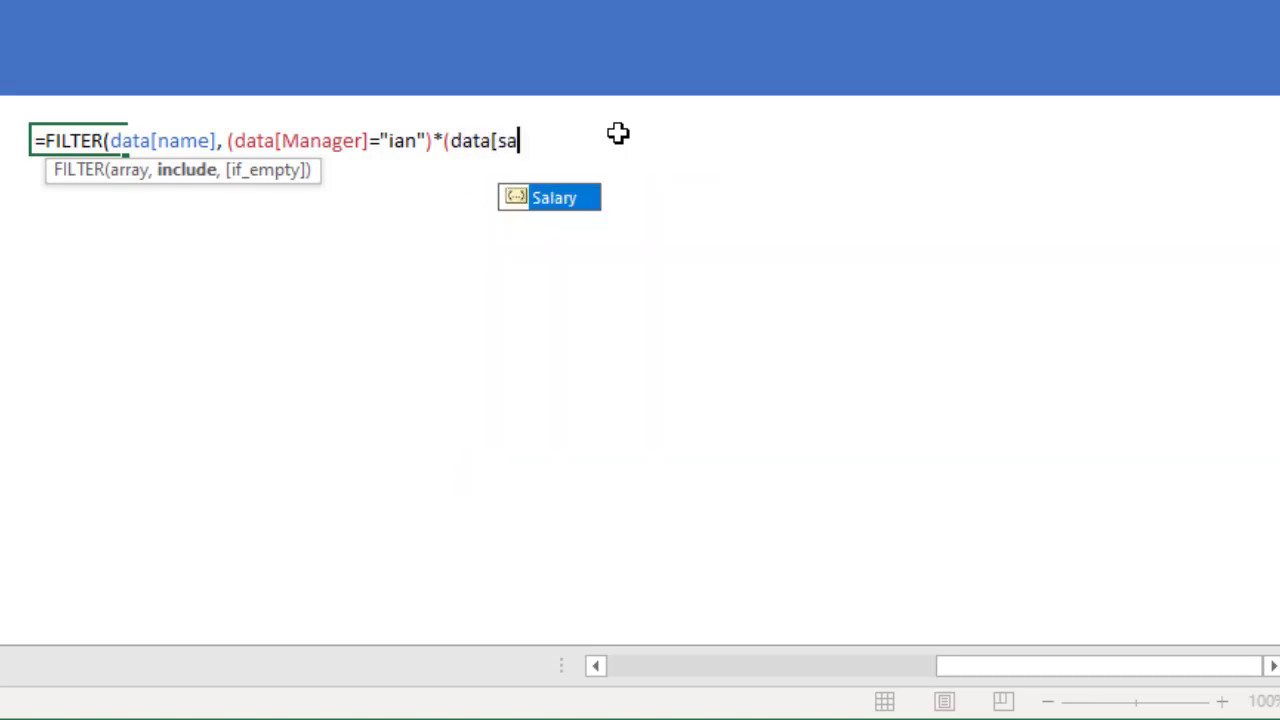
key("Tab")
type("]>80000")
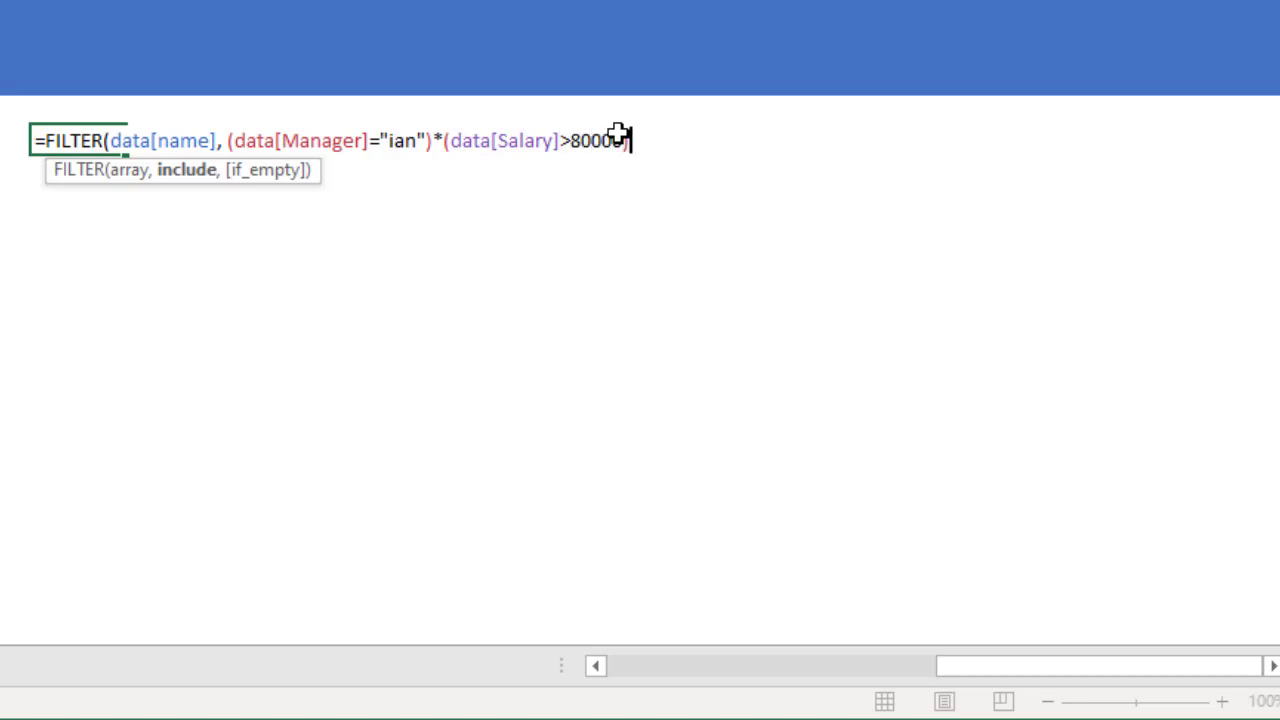
key("Return")
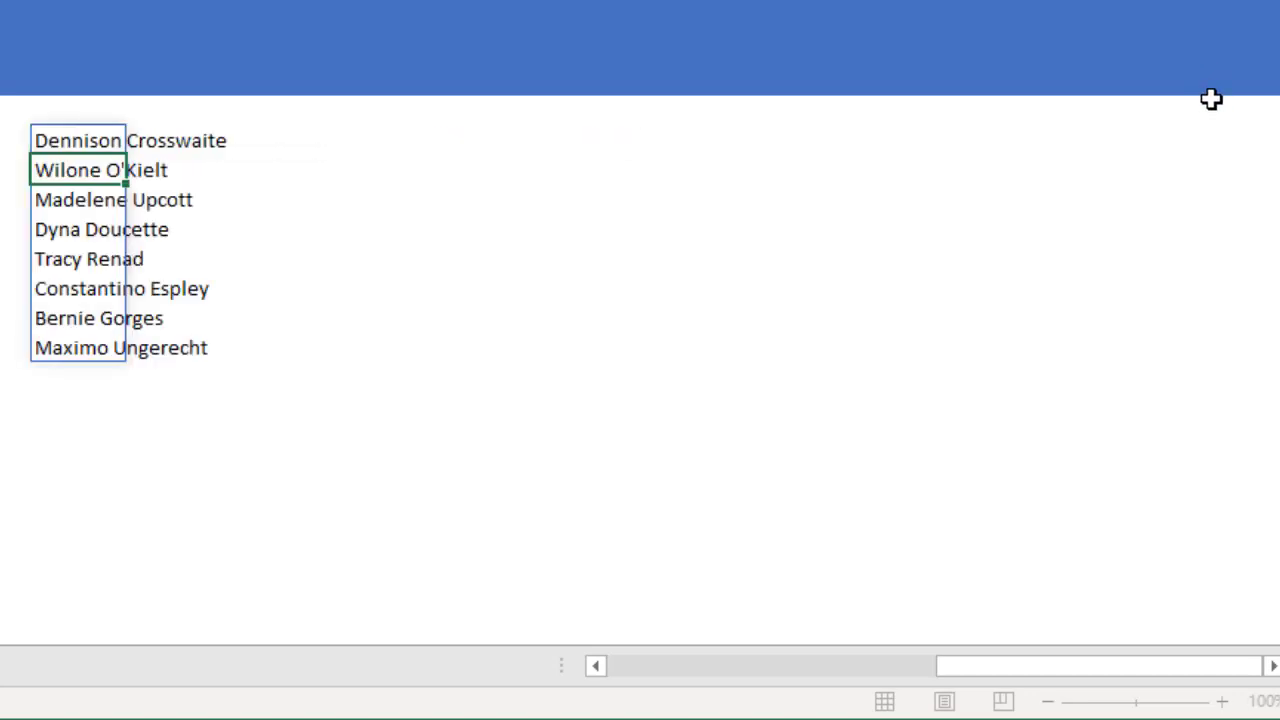
- Compare the names spilled from Z3 with the salaries in column T of the O3 results, and check the Z3 formula
left_click_drag(63, 131, 80, 350)
left_click_drag(1025, 660, 899, 683)
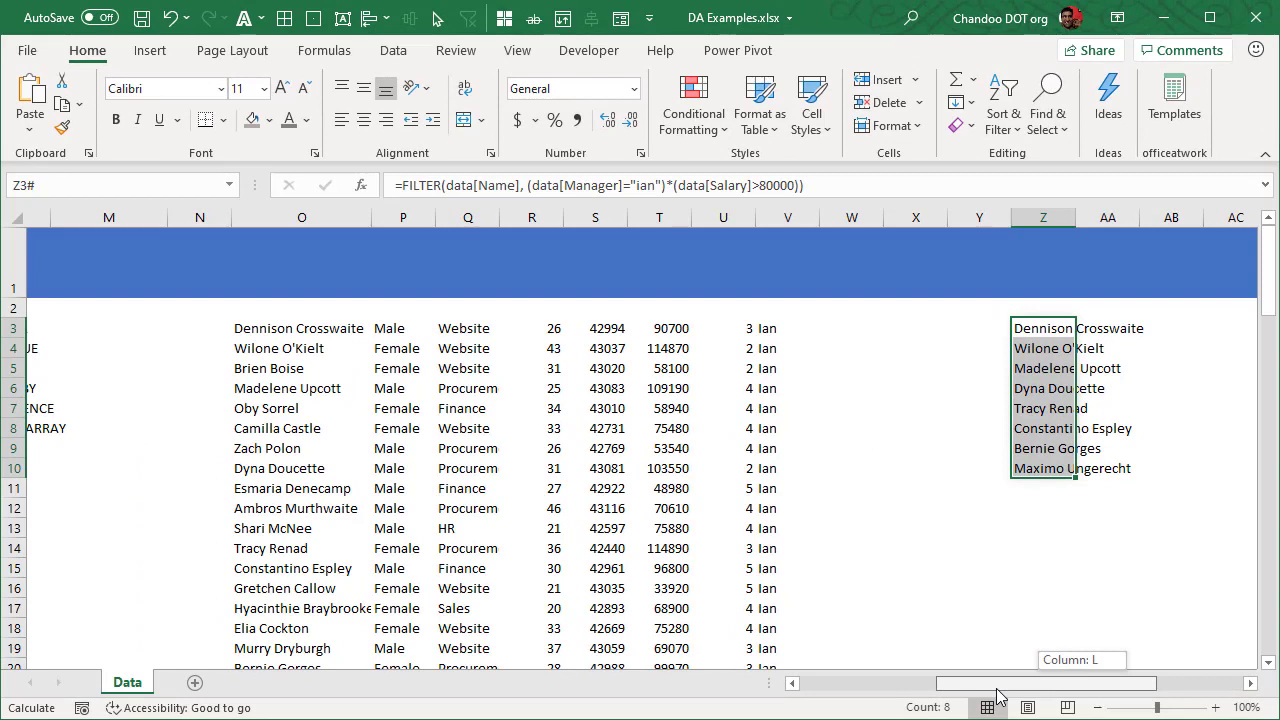
left_click_drag(997, 695, 1005, 690)
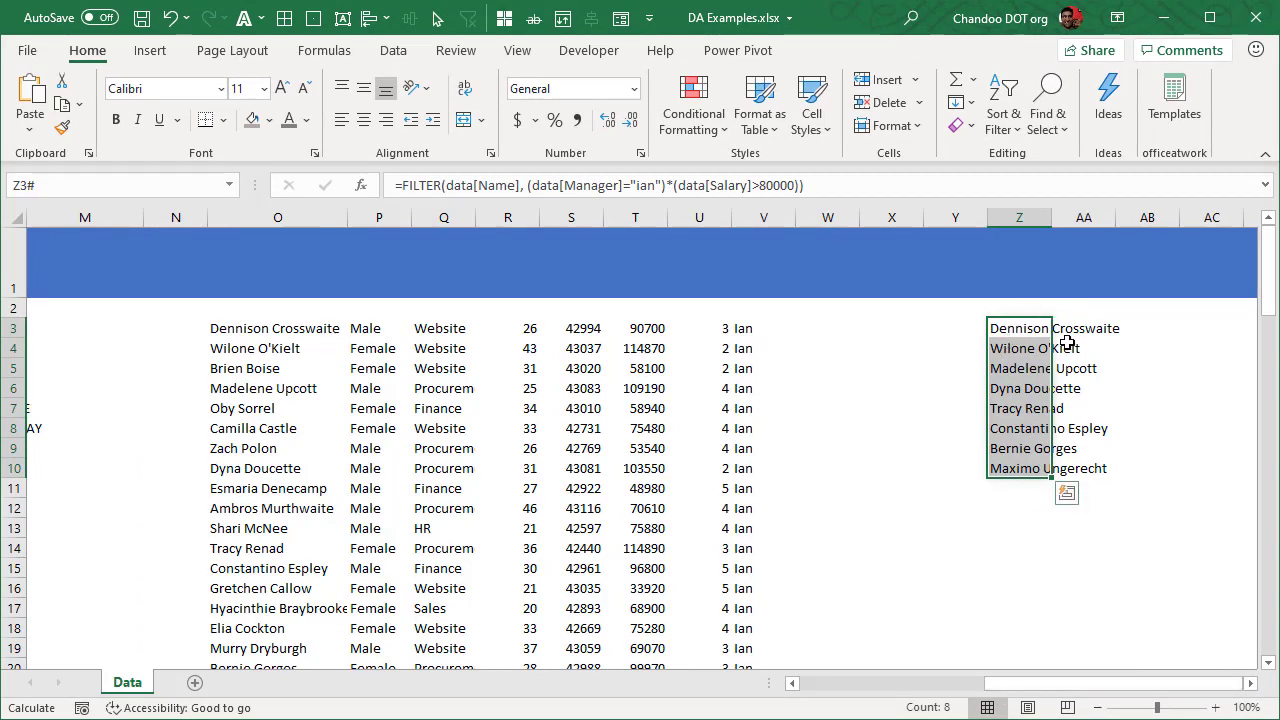
left_click(255, 328)
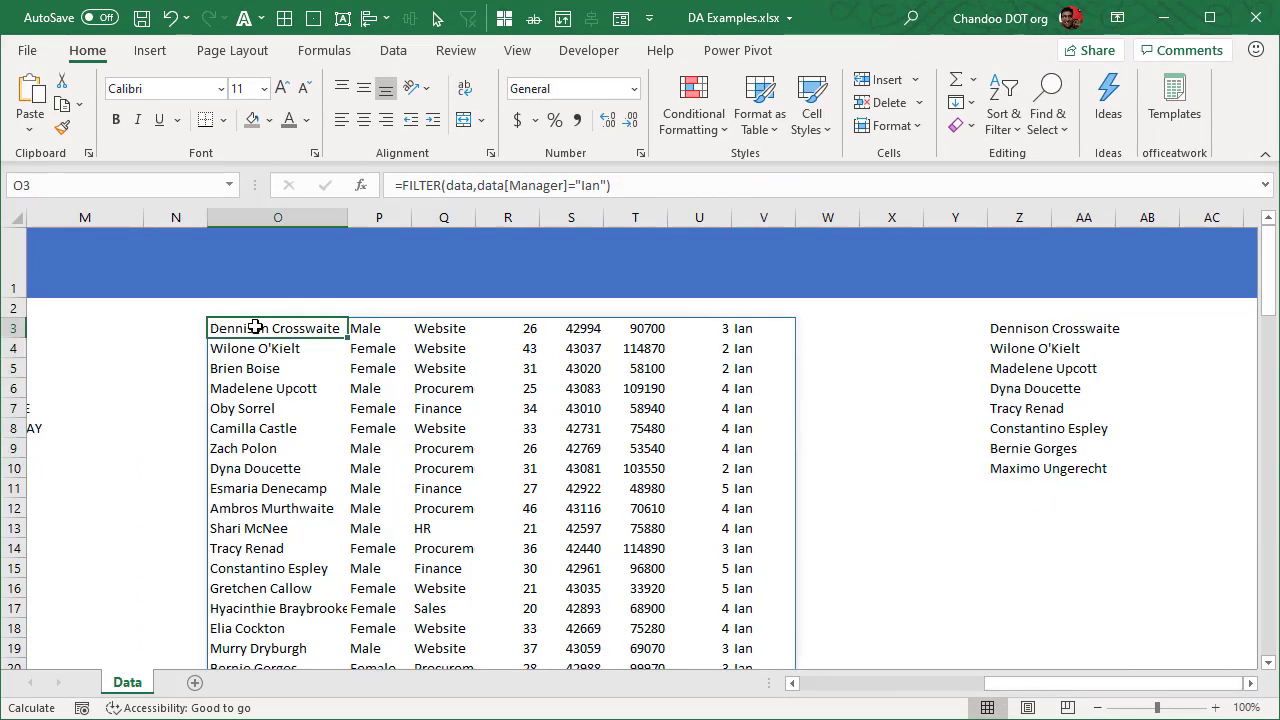
left_click(657, 334)
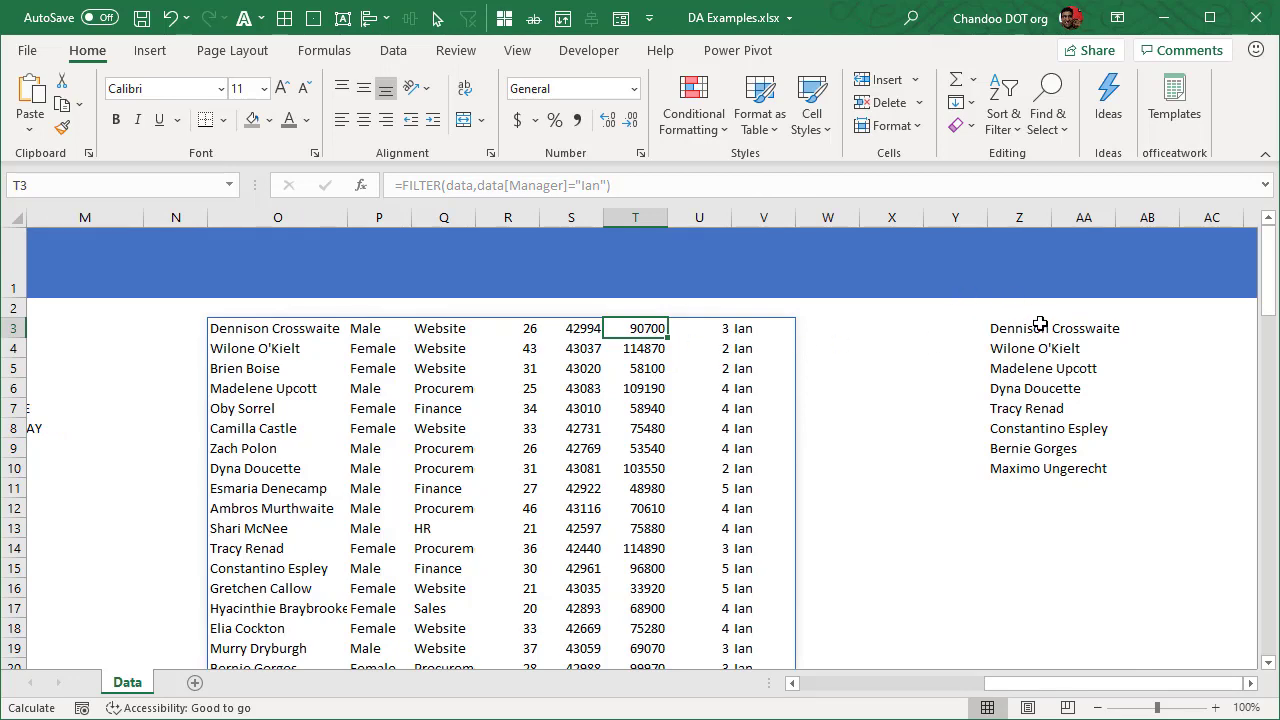
left_click(230, 350)
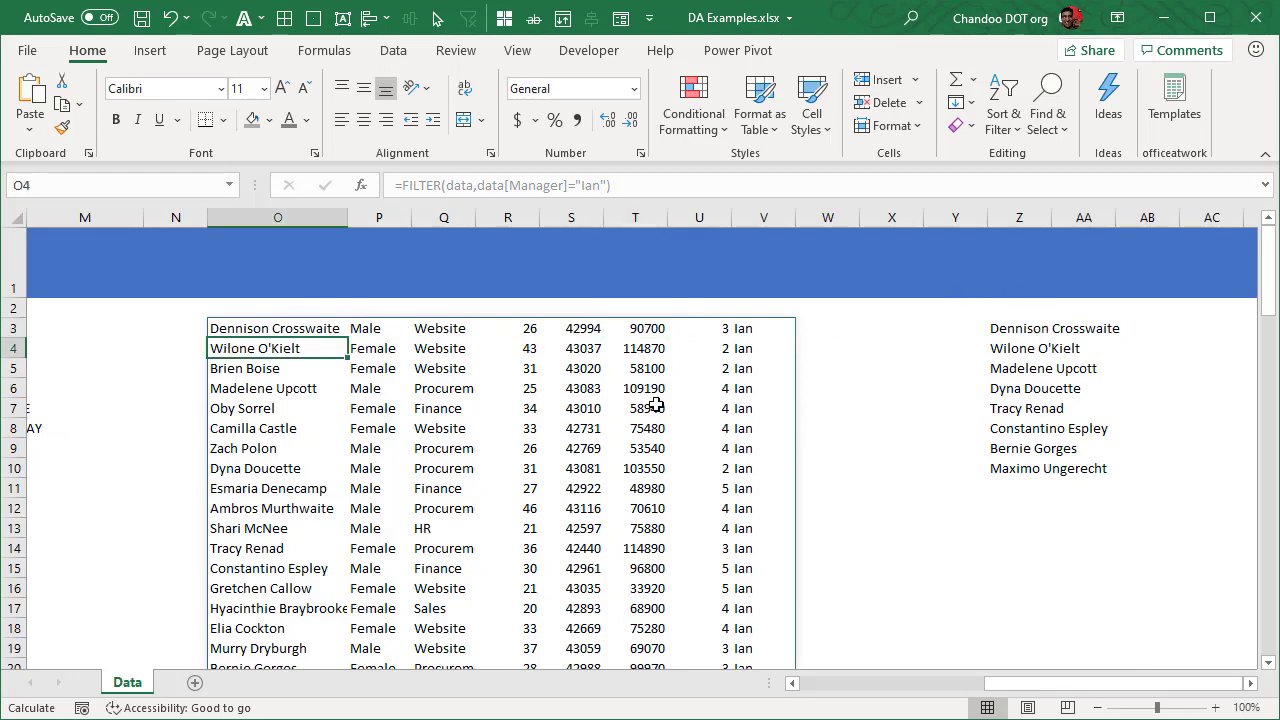
left_click(643, 355)
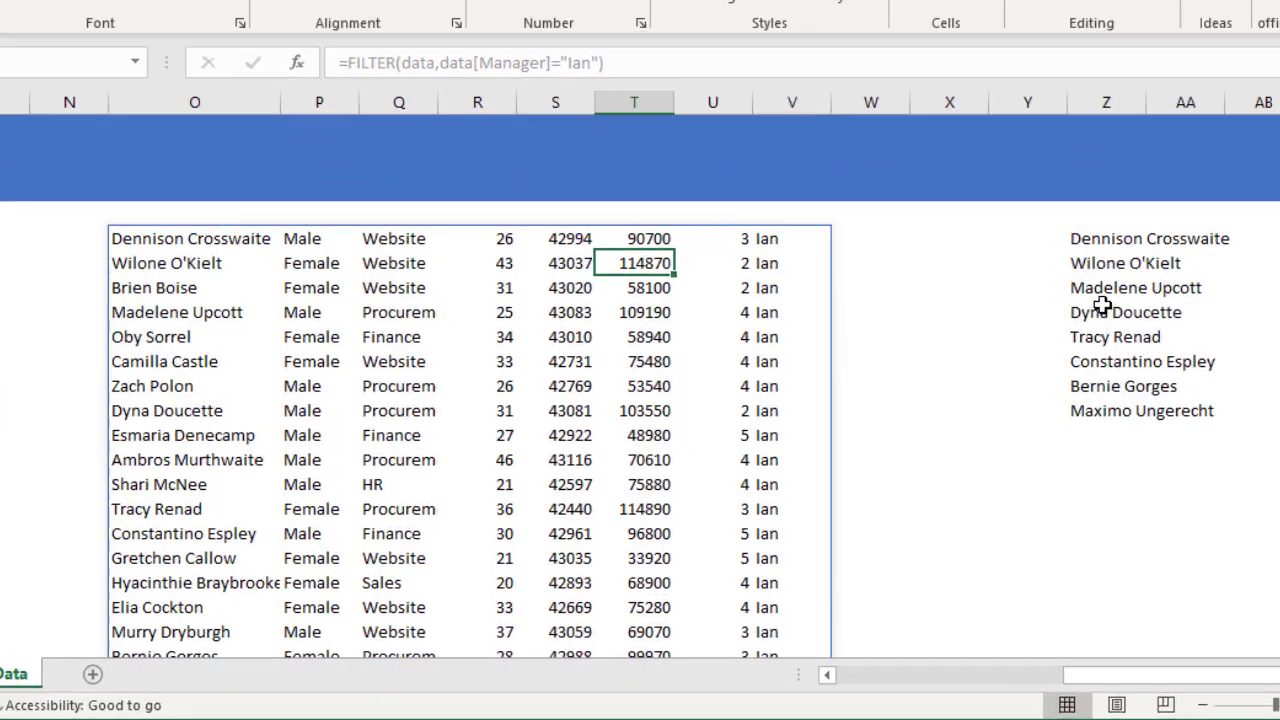
left_click(1019, 368)
left_click_drag(57, 218, 645, 216)
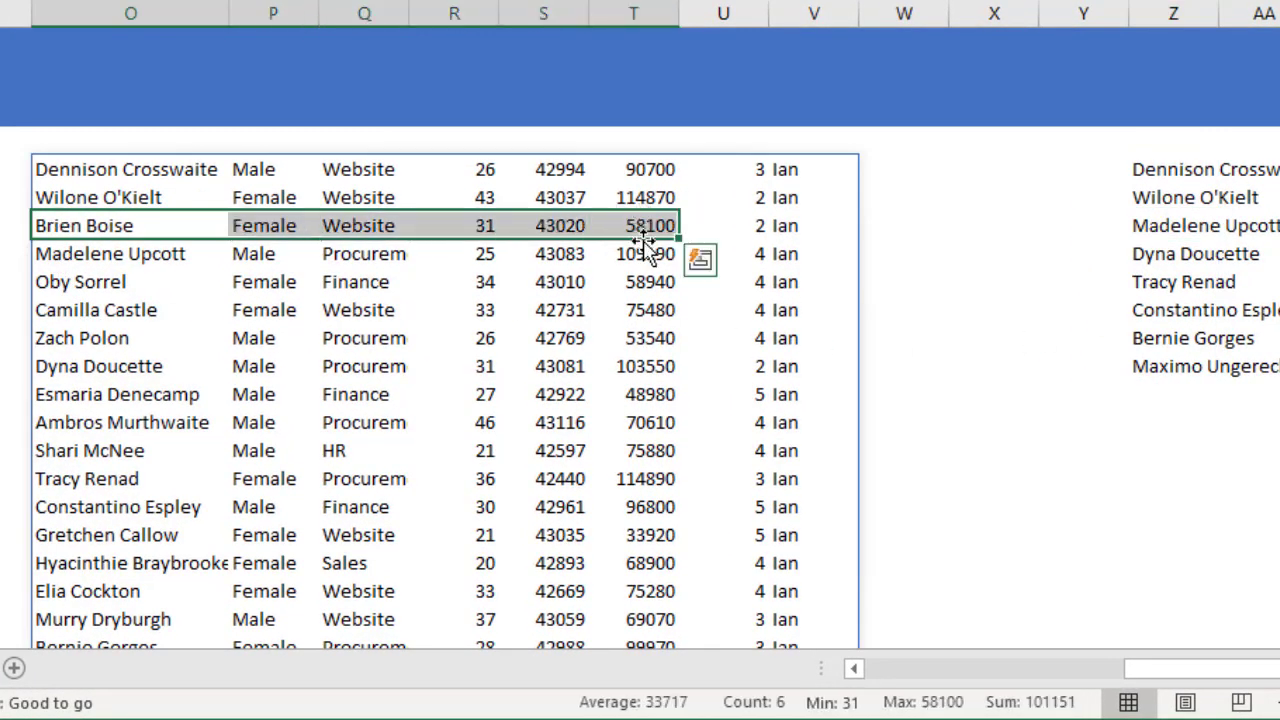
left_click(1211, 670)
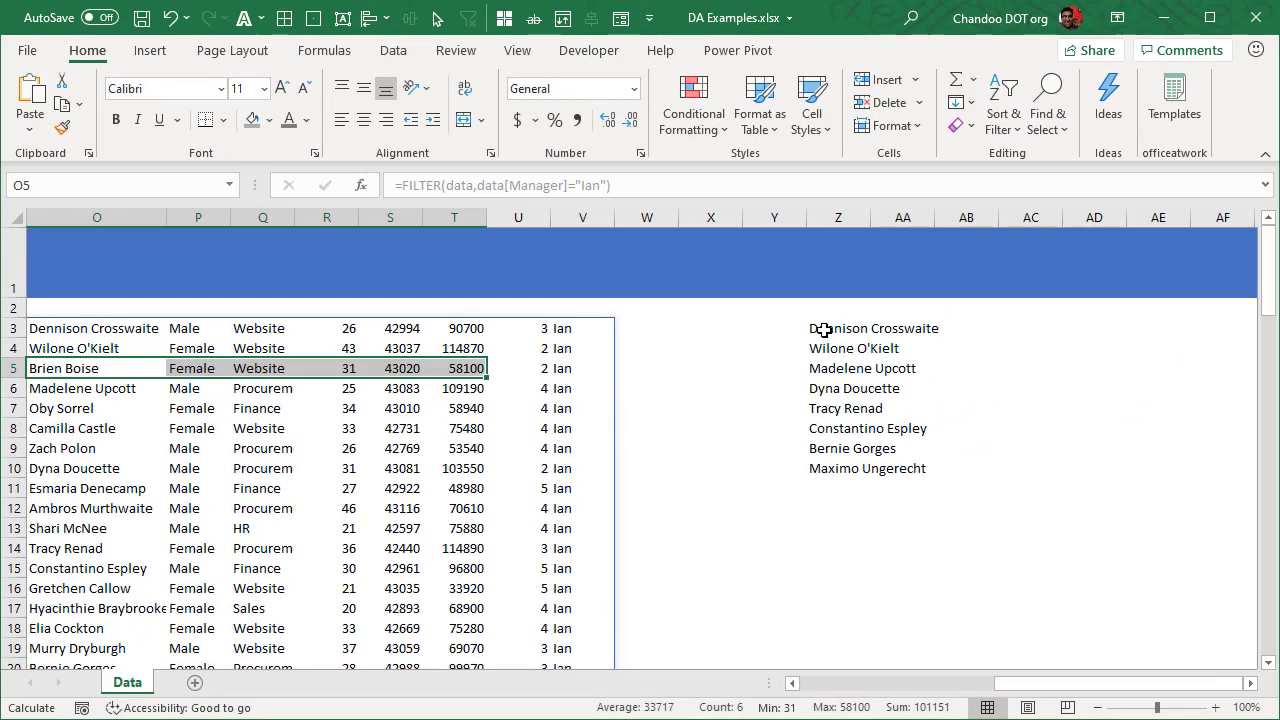
left_click(829, 333)
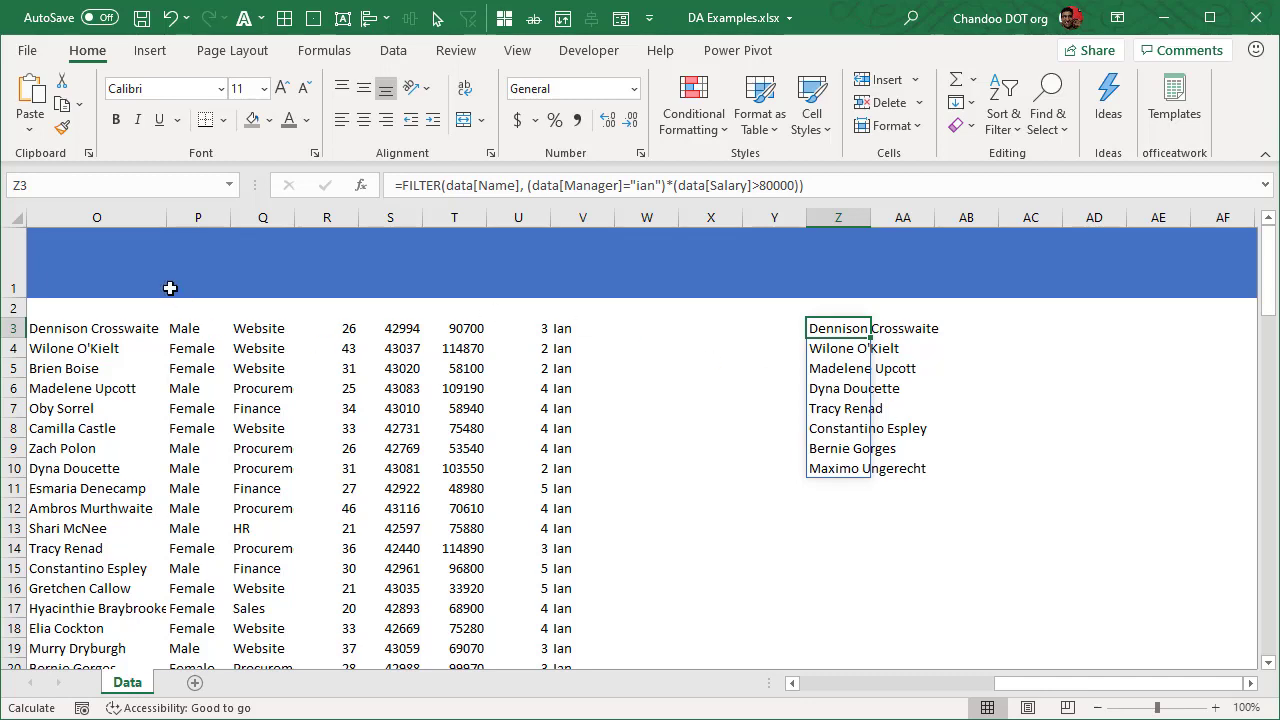
- Review the rows spilled from O3 and try to clear cell Q8 inside that range, cancelling the edit
left_click_drag(1106, 691, 990, 697)
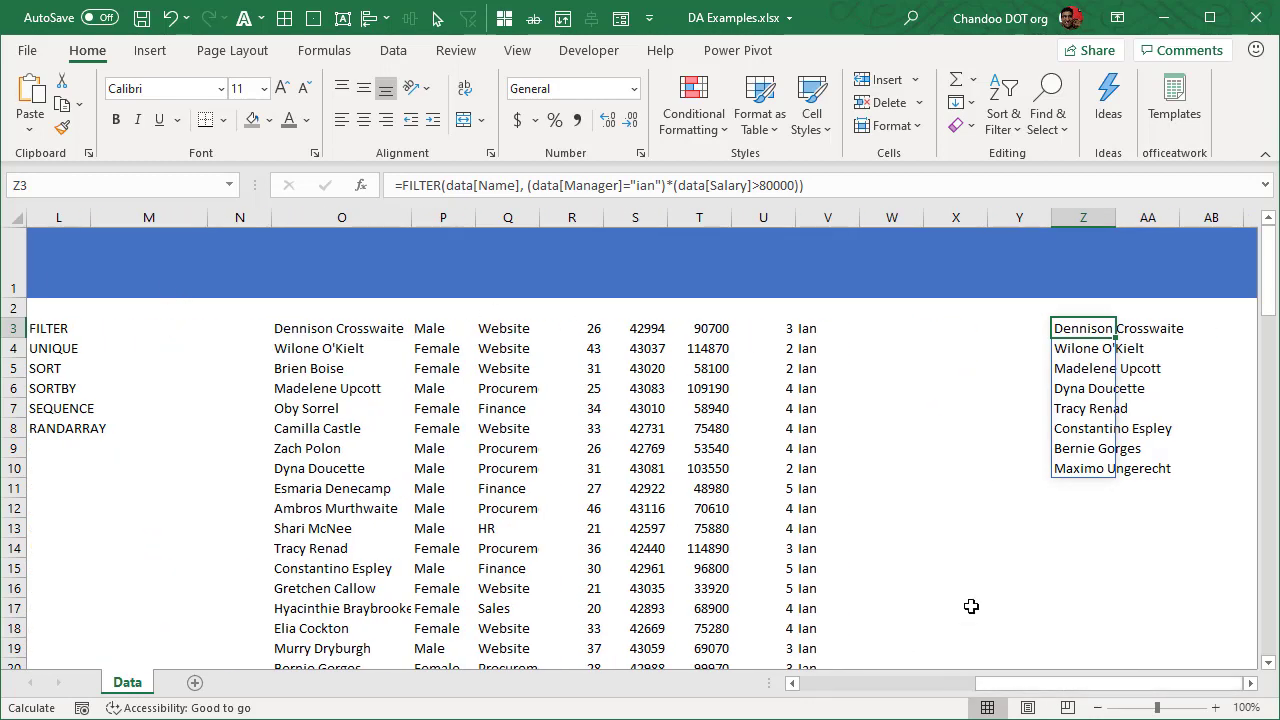
left_click(483, 426)
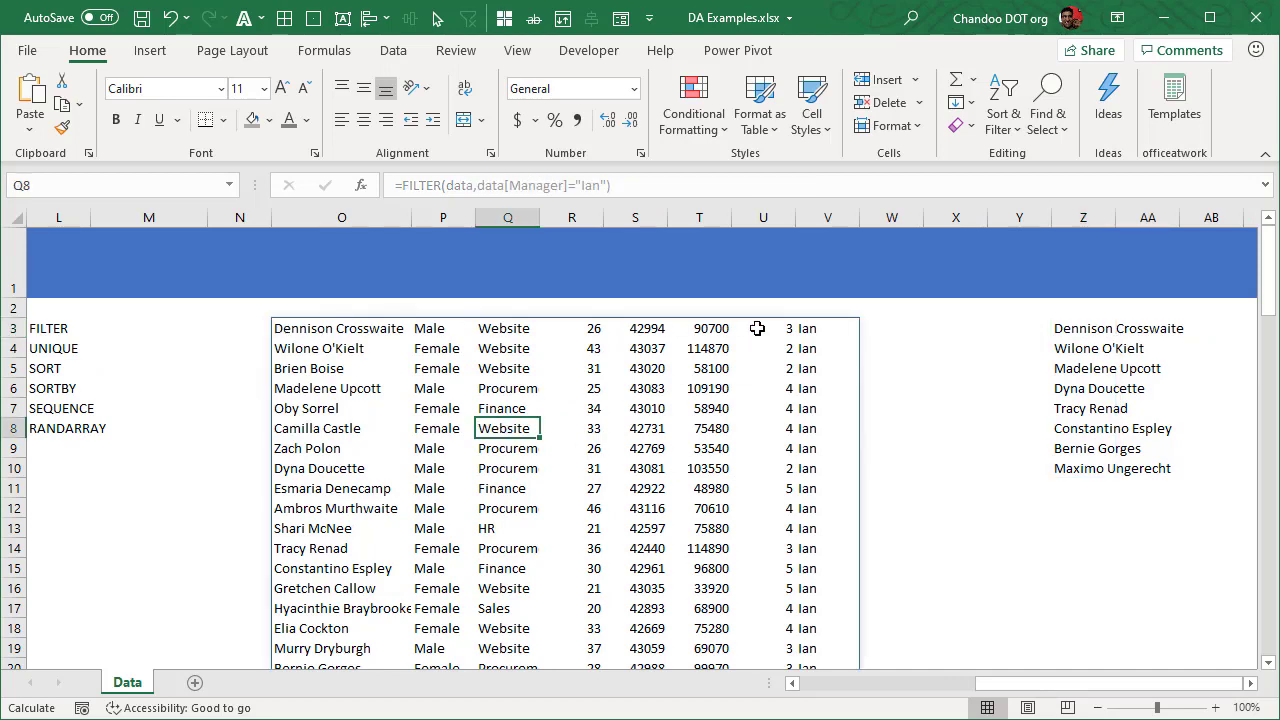
scroll(808, 582, "down", 9)
scroll(800, 578, "up", 9)
scroll(757, 557, "down", 3)
scroll(677, 551, "up", 3)
key("BackSpace")
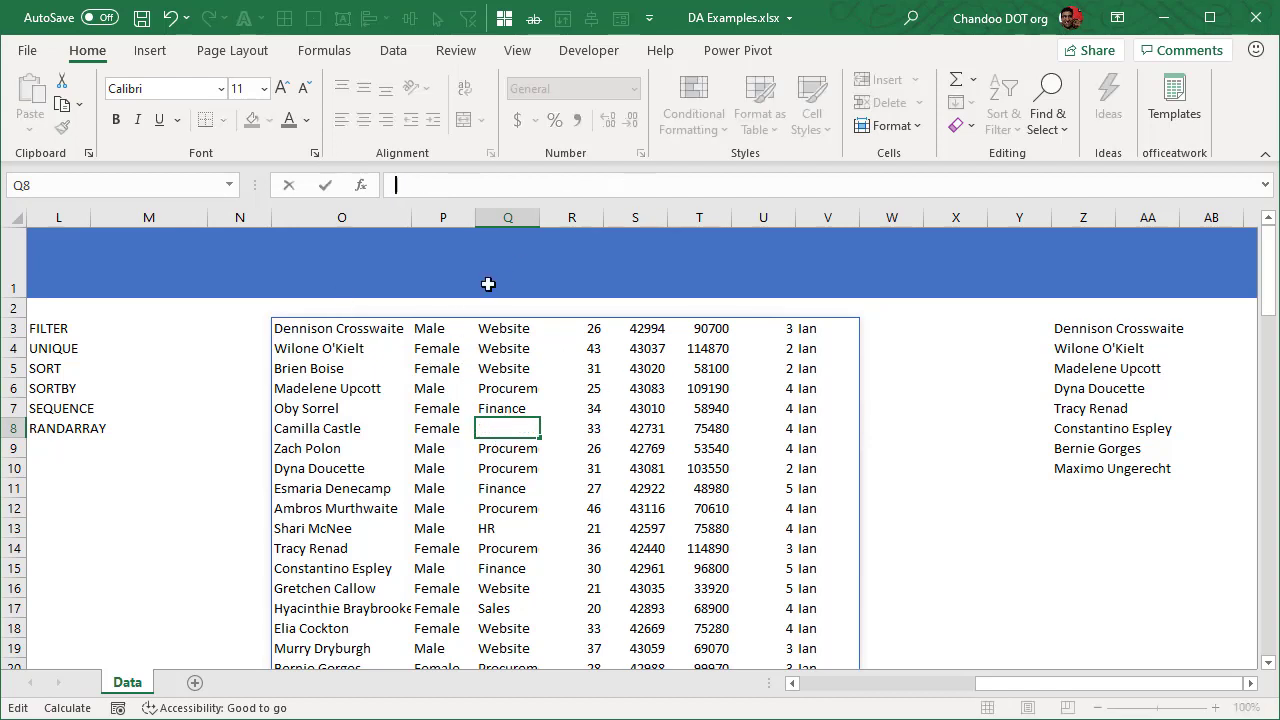
key("Escape")
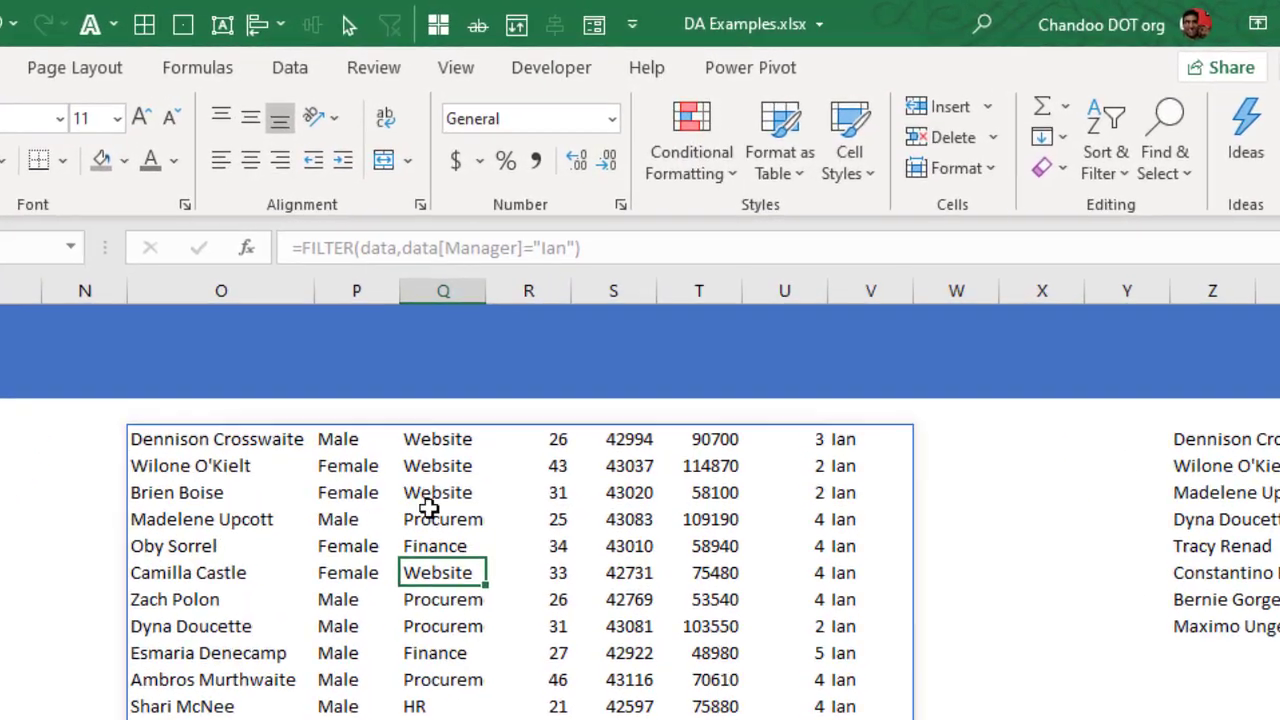
- Try a different manager's first name in the data[Manager] condition of O3's FILTER formula and undo the change
left_click(150, 443)
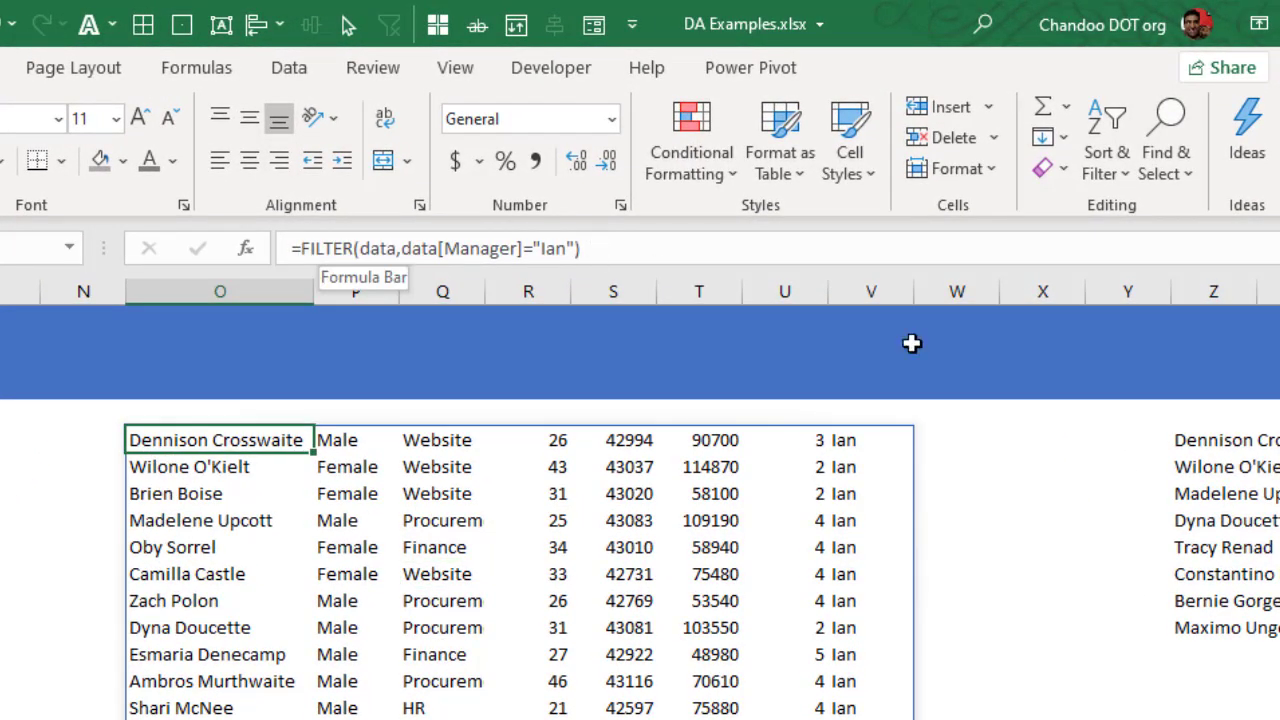
key("F2")
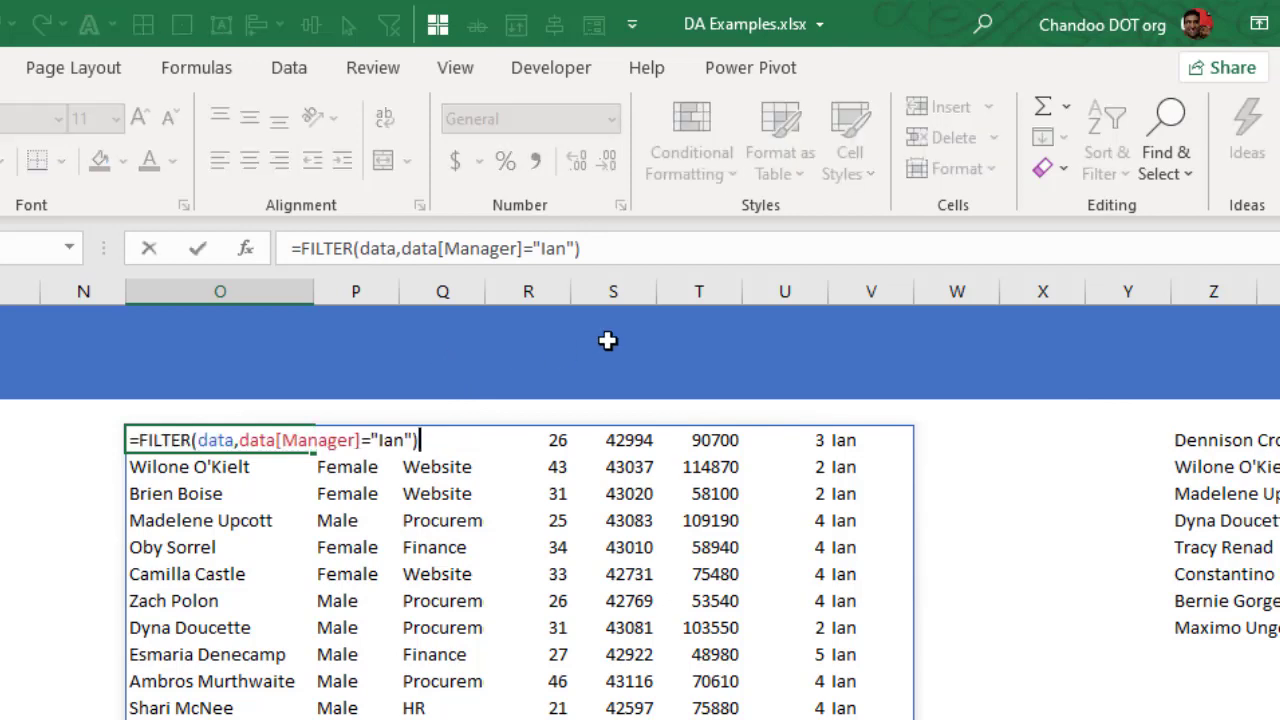
double_click(391, 440)
key("Right")
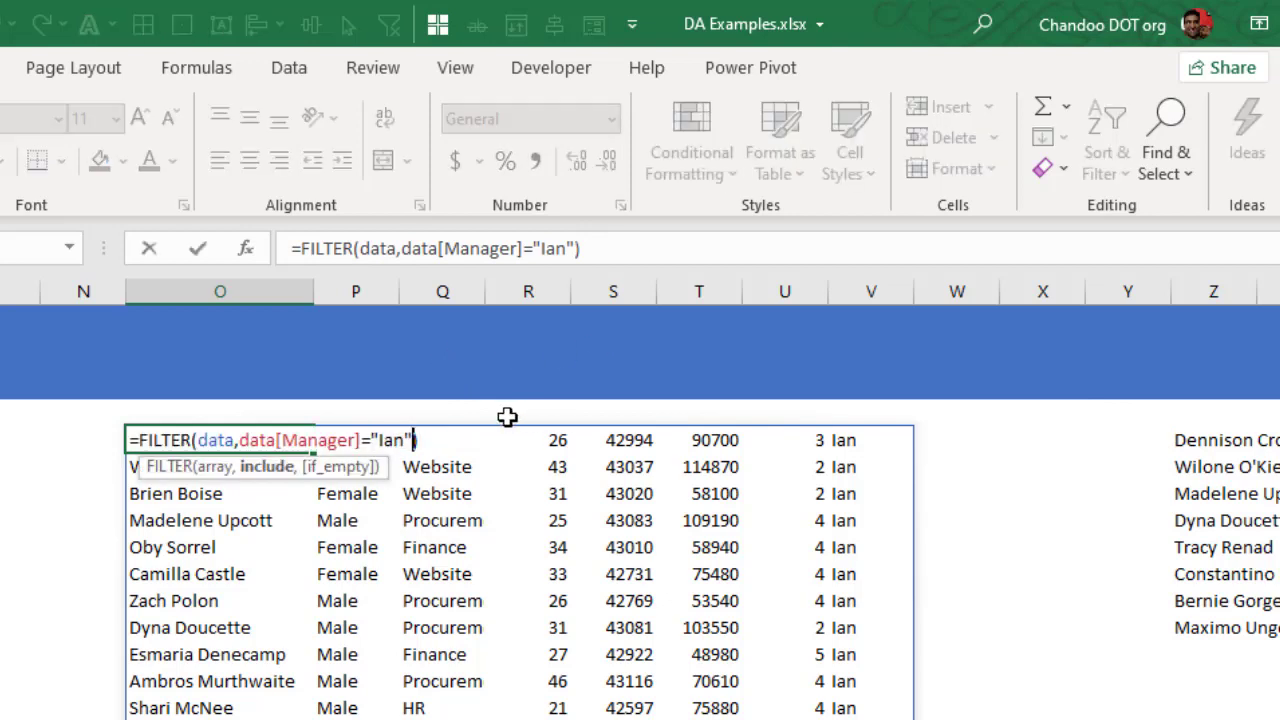
key("BackSpace")
key("BackSpace")
key("BackSpace")
type("Ram")
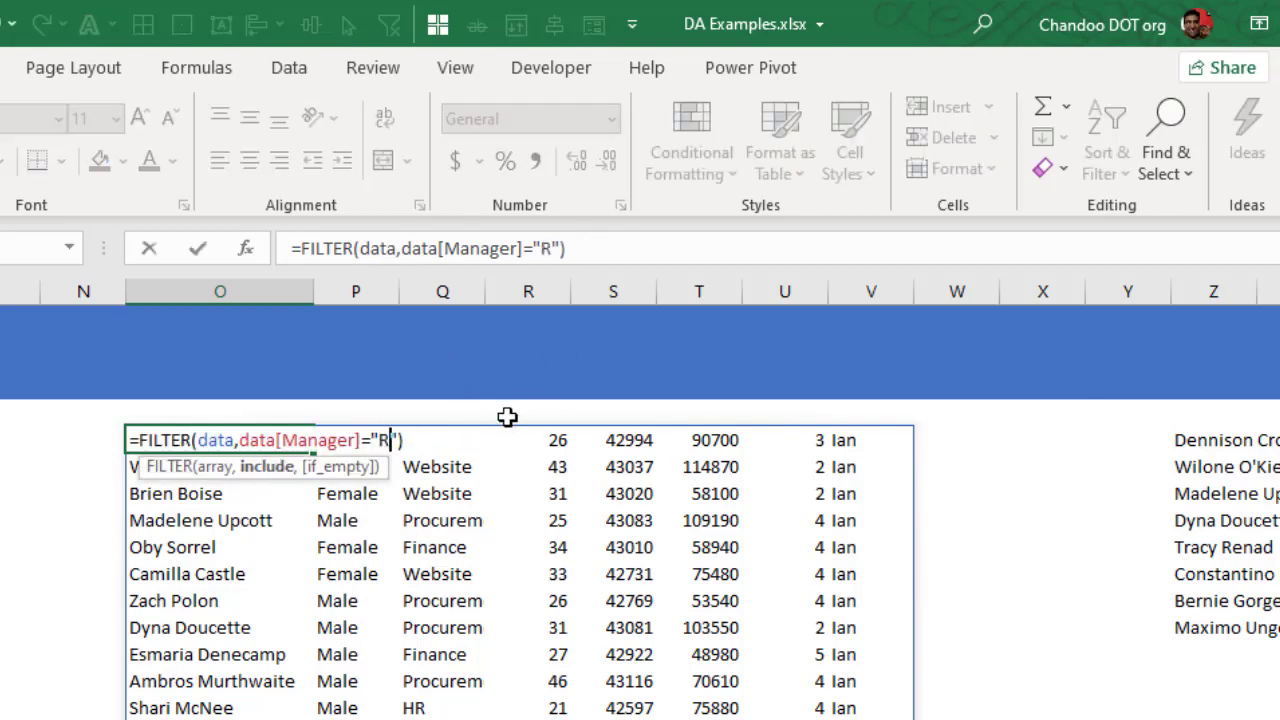
key("Return")
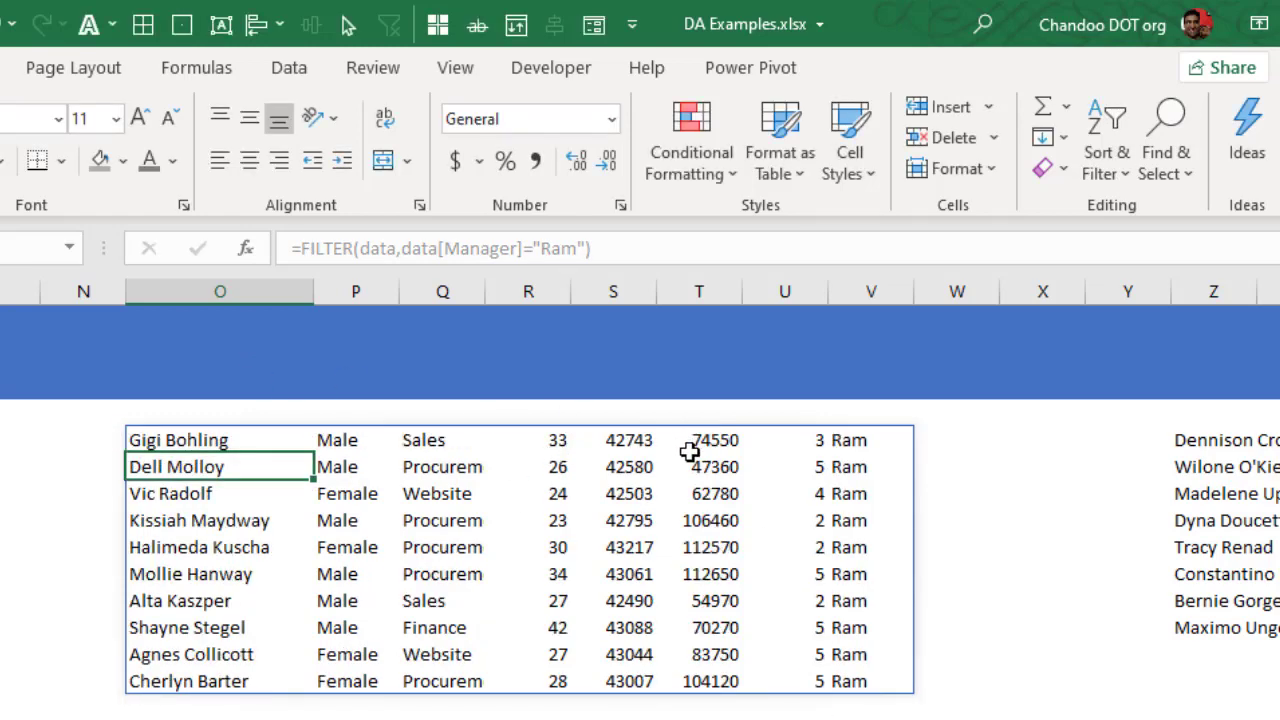
key("ctrl+z")
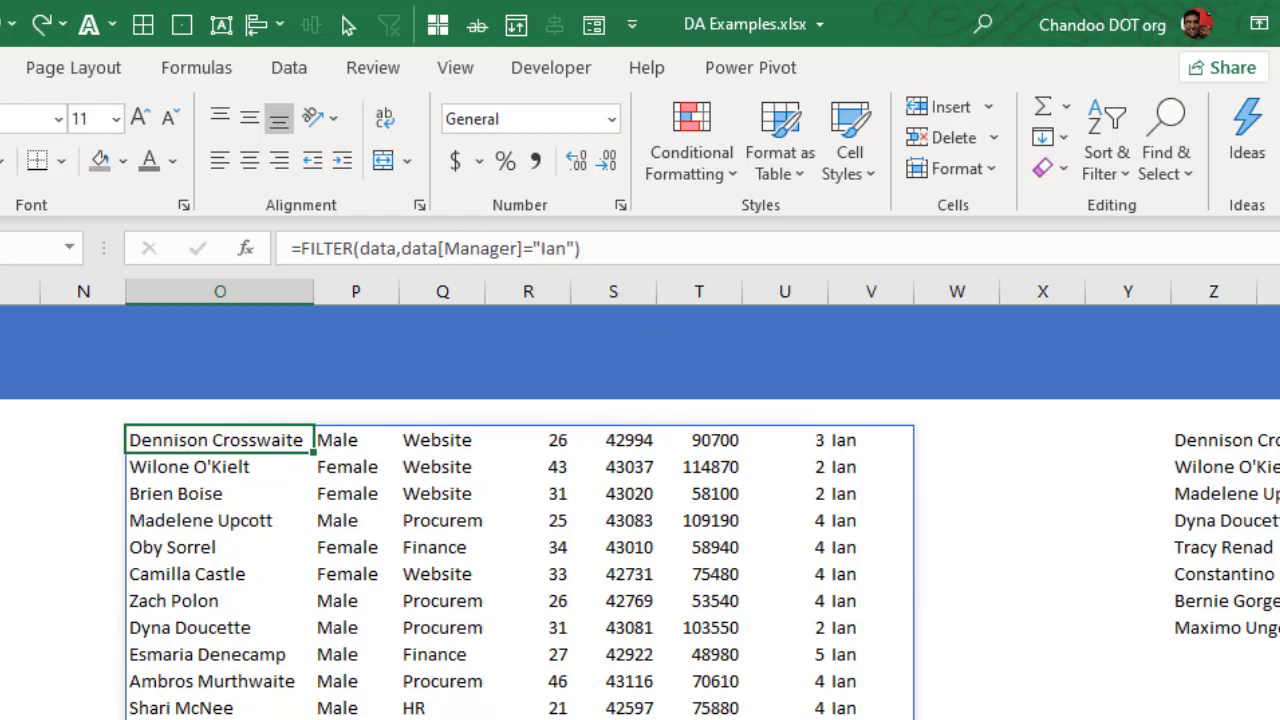
- Enter the label "Reportting to" in X3 and a different manager's first name in X4
scroll(380, 470, "right", 8)
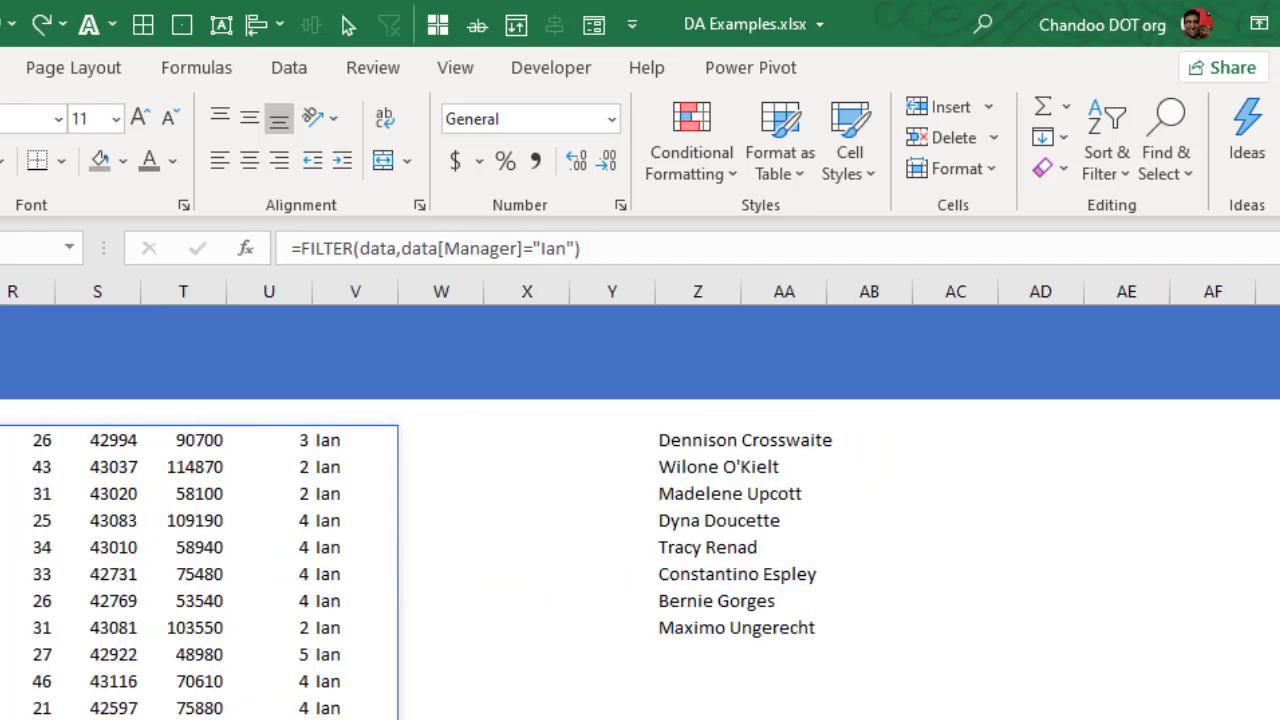
left_click(331, 436)
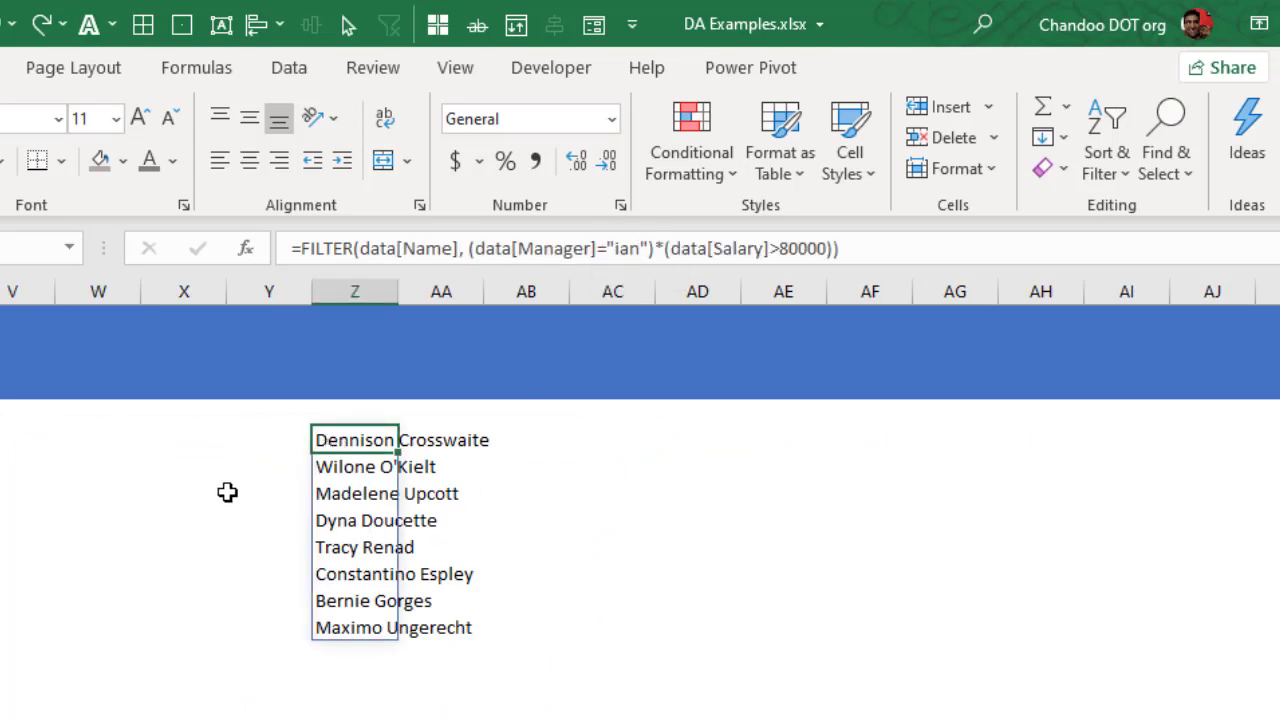
left_click(180, 438)
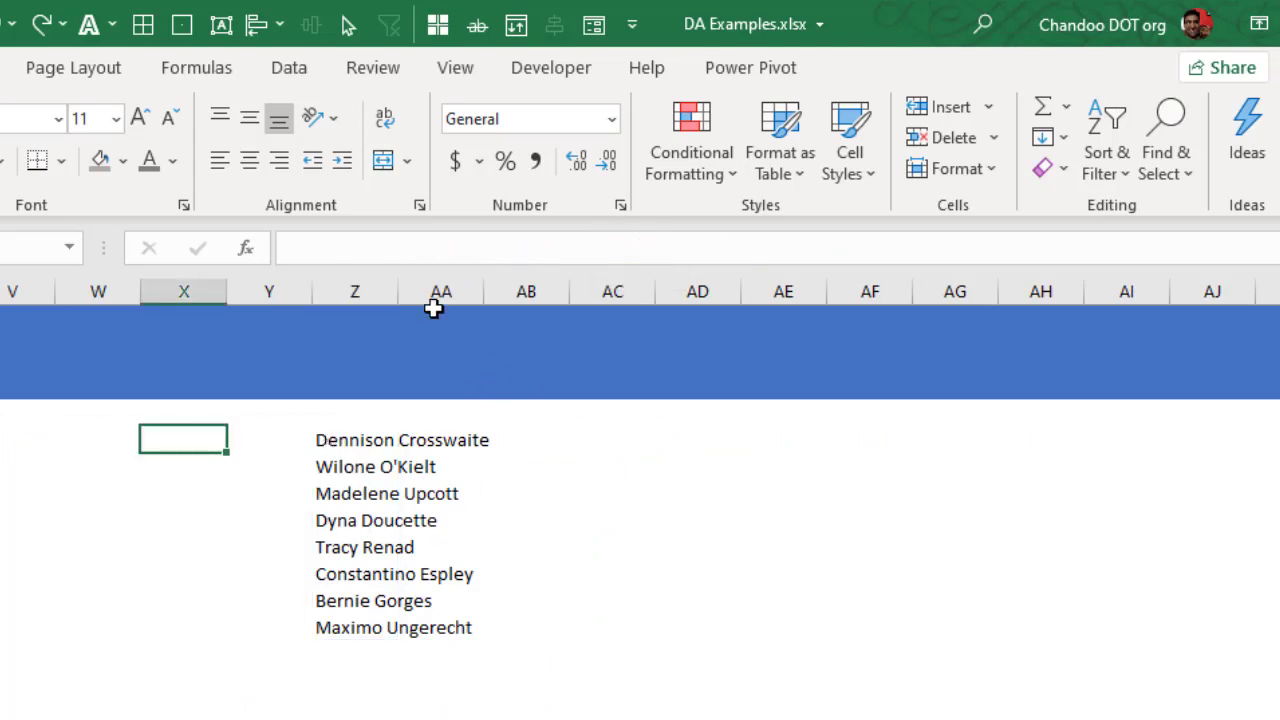
type("Reporttin")
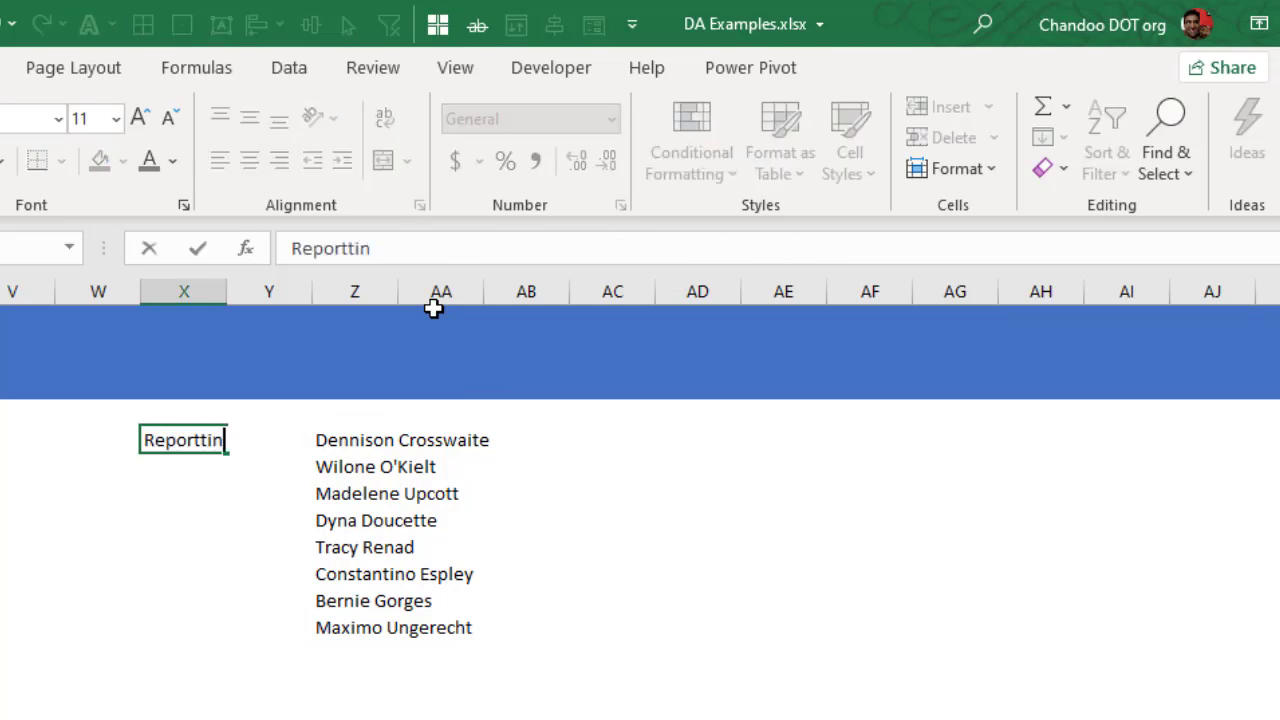
type("ing to")
key("Return")
type("(")
key("BackSpace")
type("Fred")
key("Return")
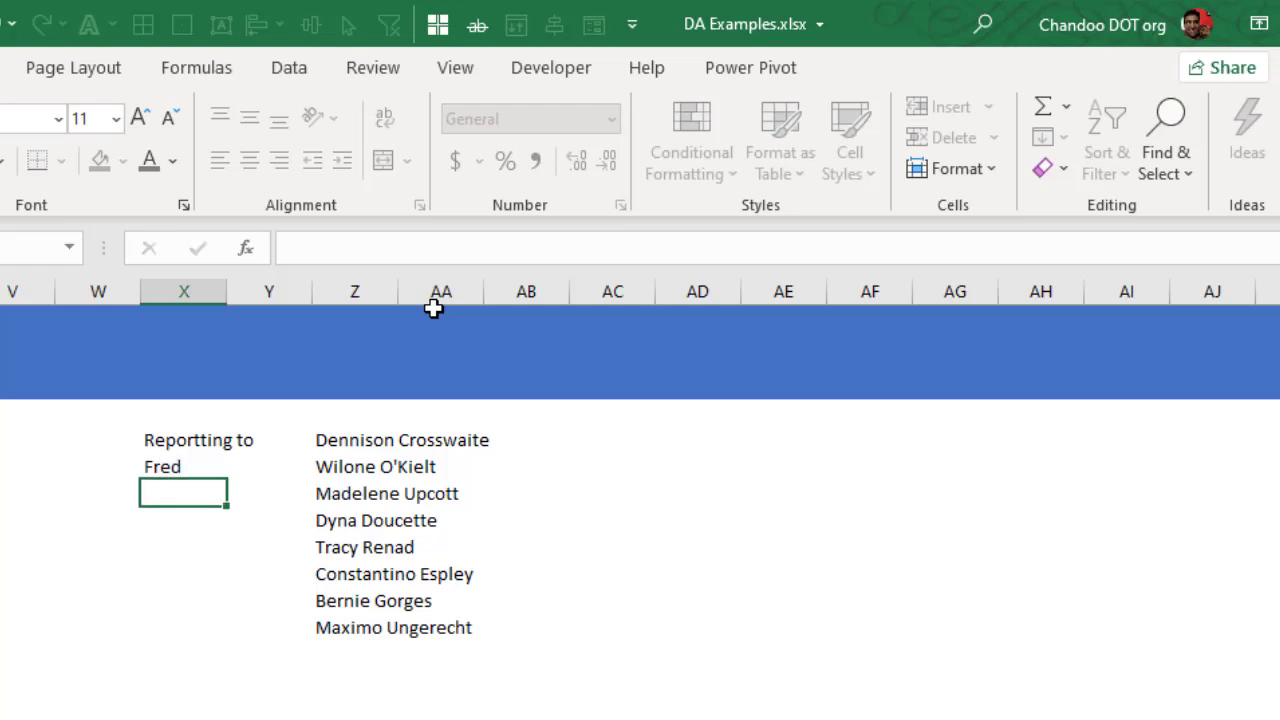
- Replace the hard-coded manager name in Z3's FILTER formula with a reference to X4
key("Up")
key("Up")
key("Right")
key("Right")
key("F2")
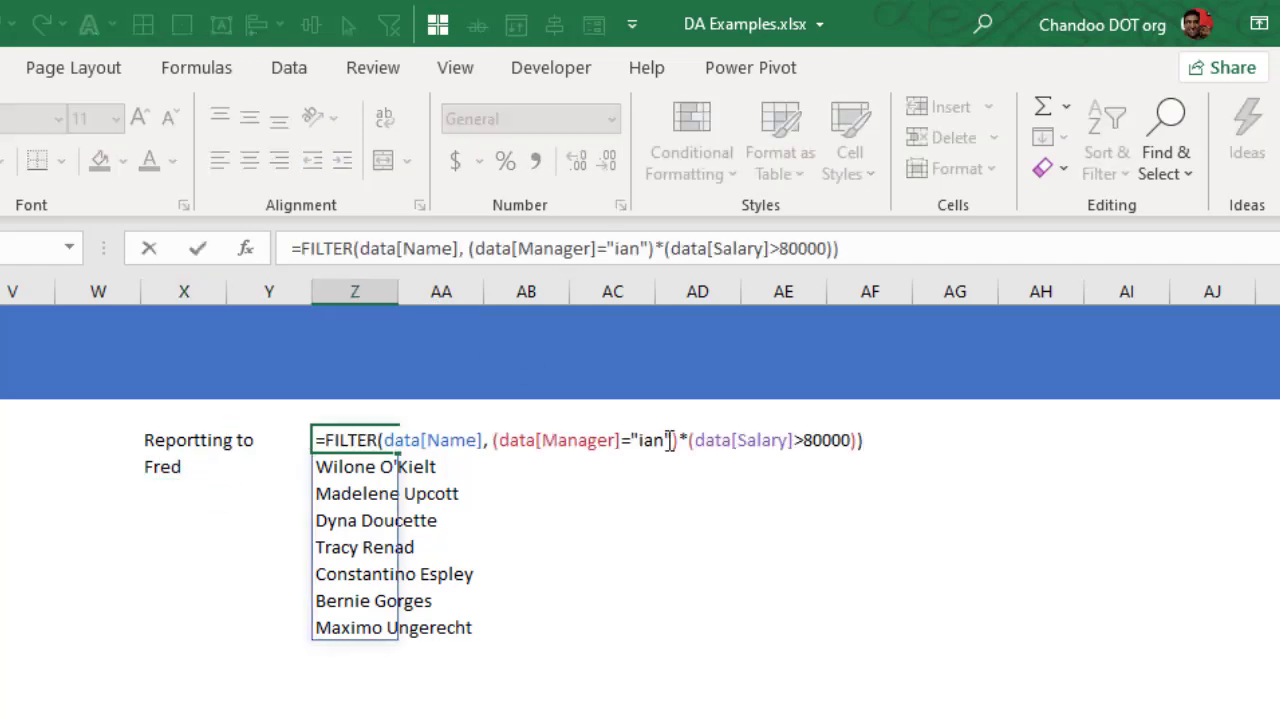
left_click_drag(633, 440, 673, 440)
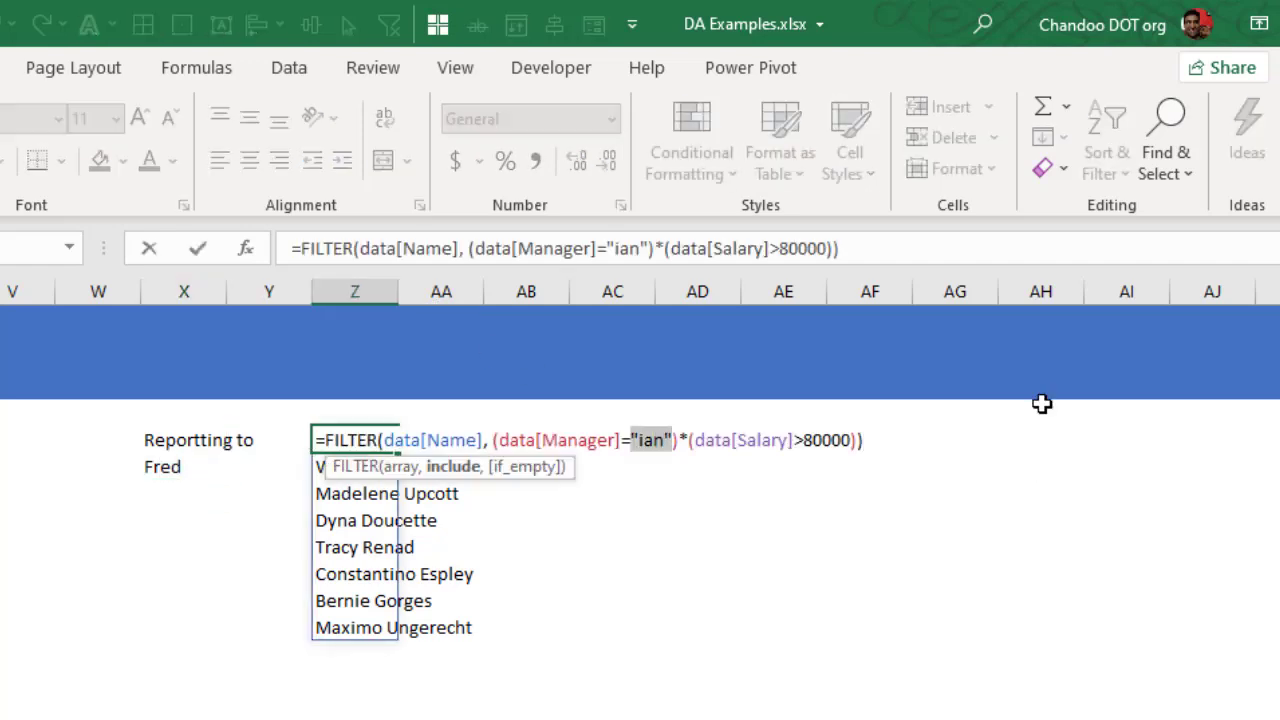
key("Delete")
left_click(180, 466)
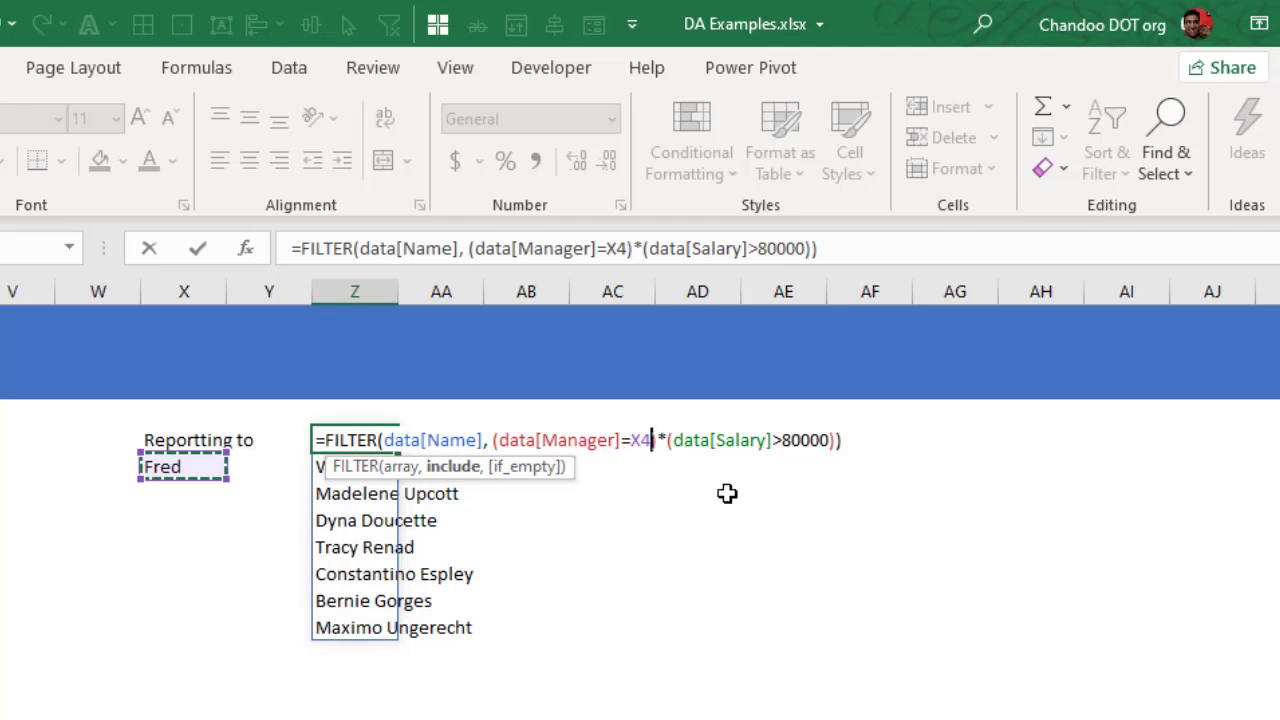
key("Return")
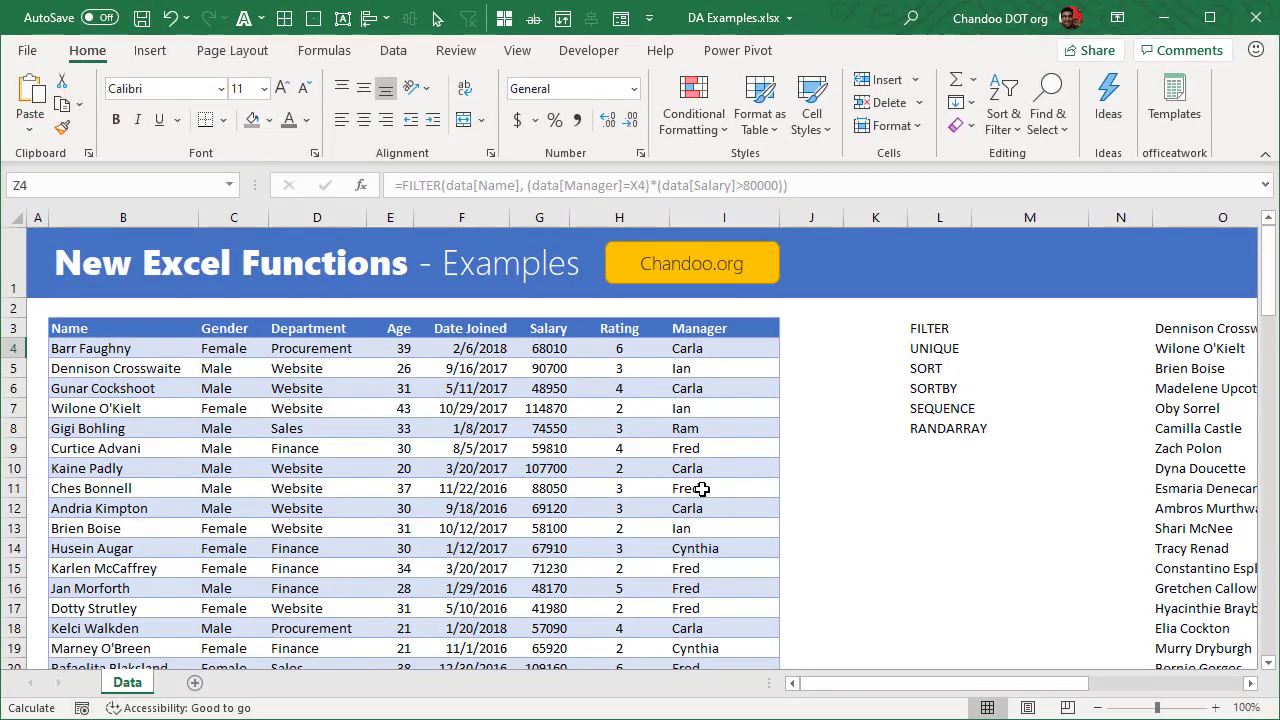
- Compare the employee table's rows 9 and 11 with the names spilled from Z3, and check the Z3 formula
left_click_drag(700, 448, 66, 448)
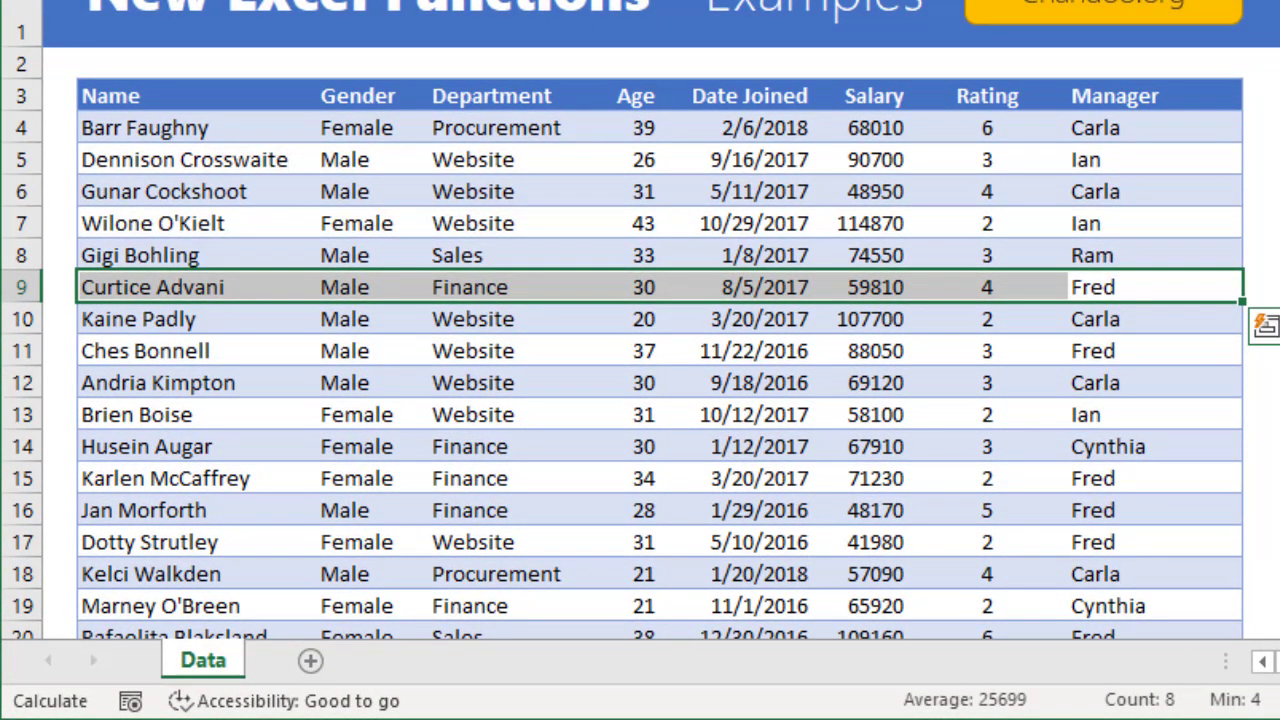
scroll(660, 360, "right", 5)
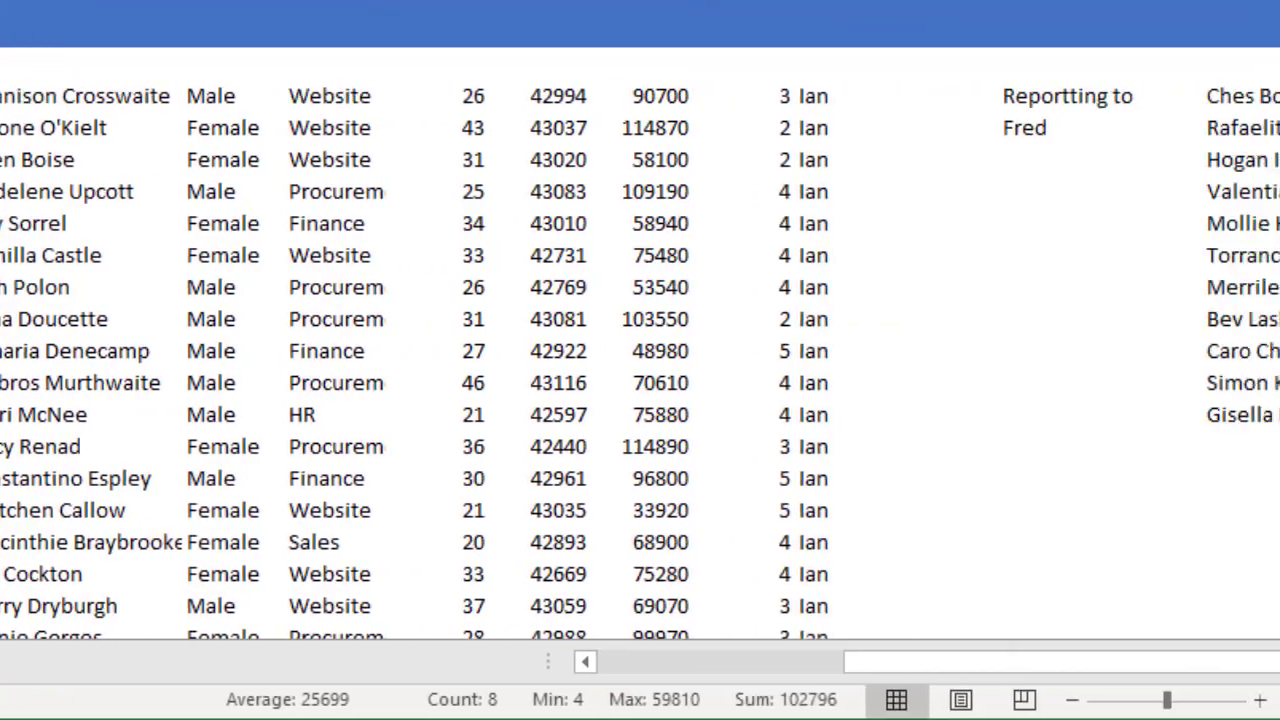
left_click(1232, 664)
left_click(1232, 664)
left_click_drag(1203, 665, 800, 665)
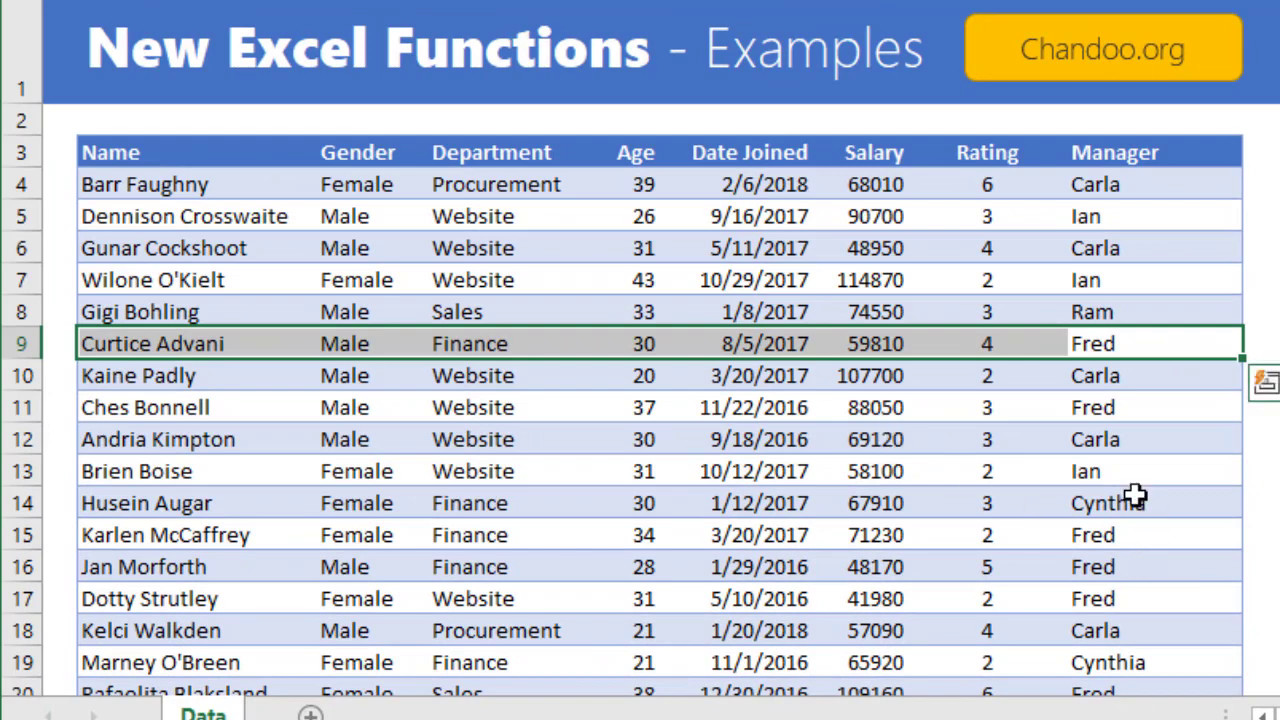
left_click_drag(1059, 413, 134, 406)
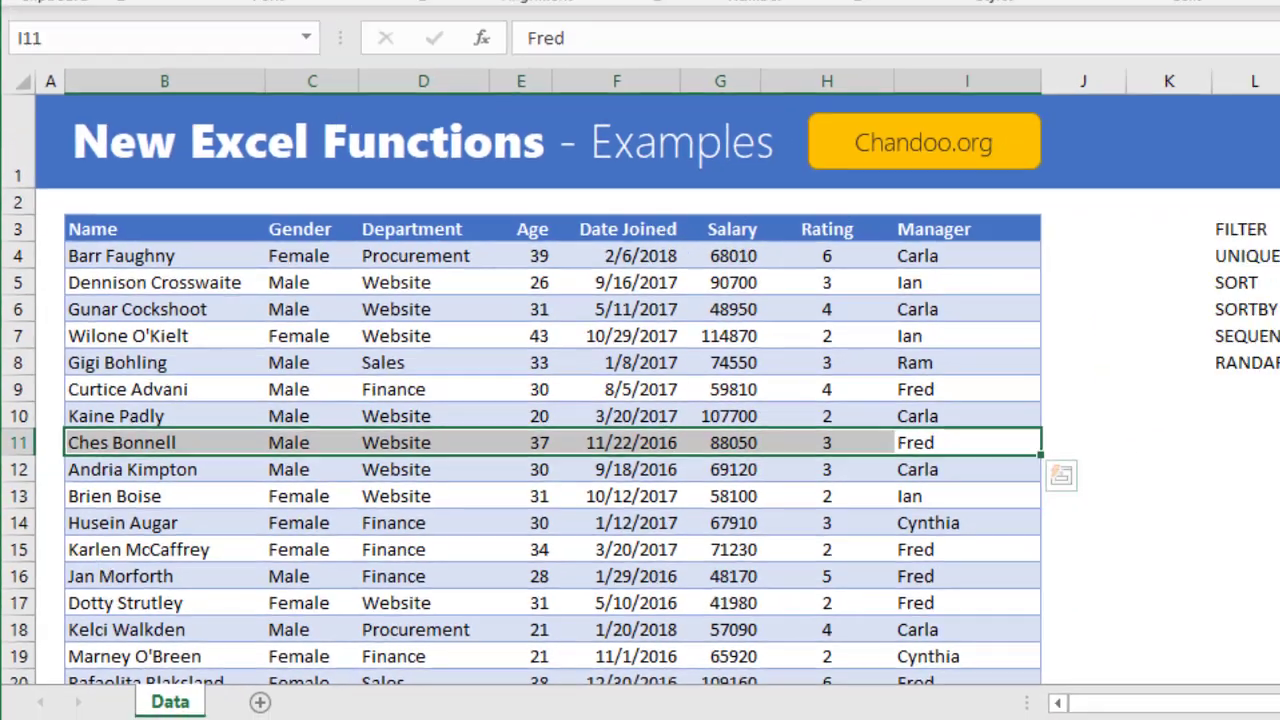
left_click_drag(930, 683, 1255, 687)
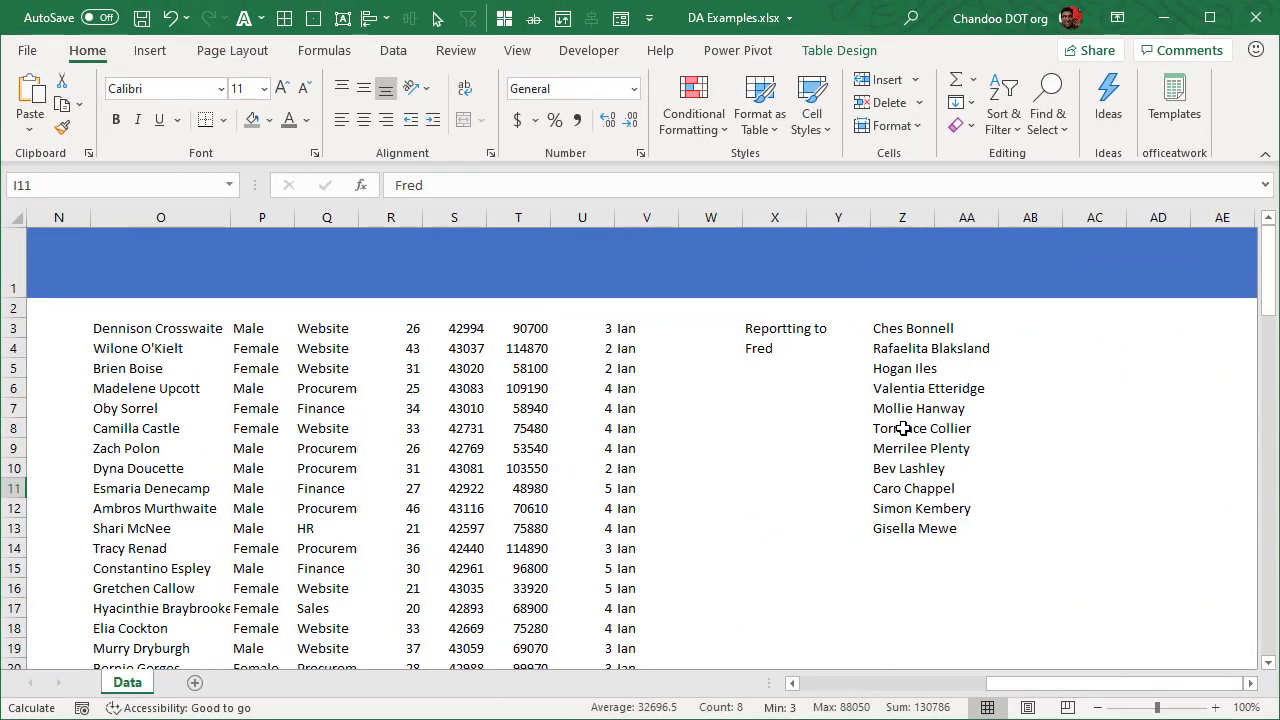
left_click(881, 333)
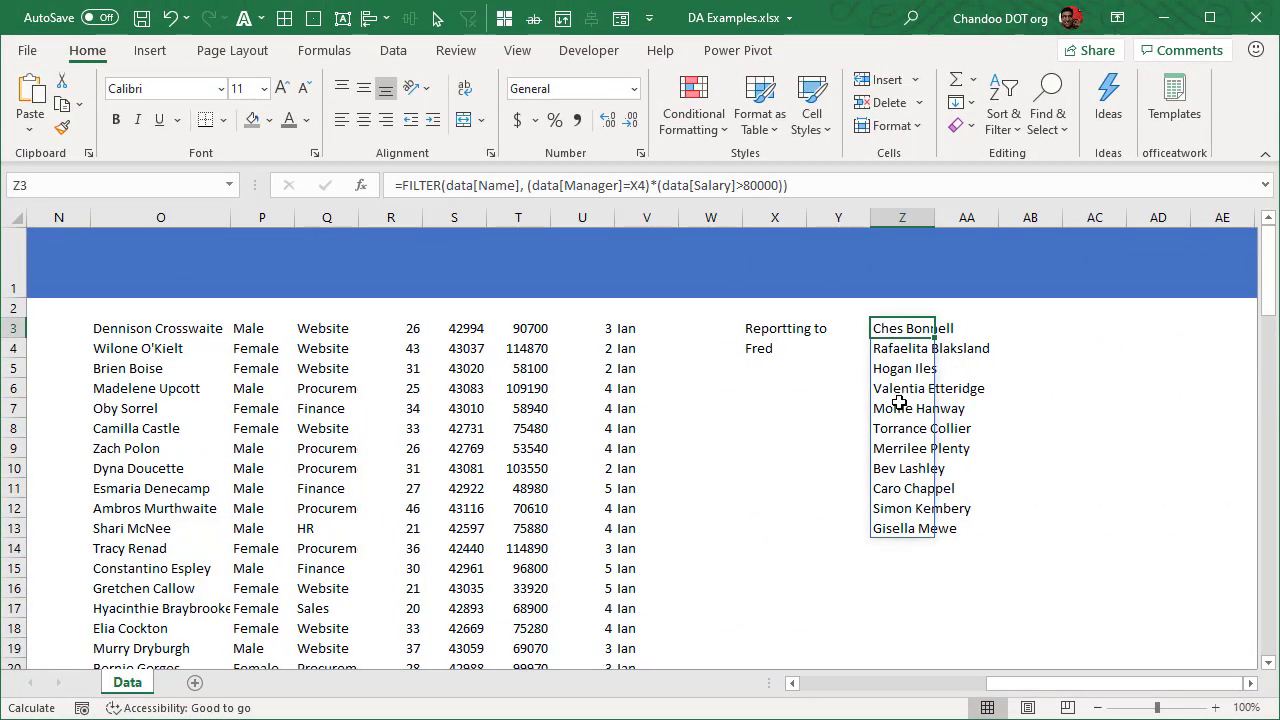
- Enter a UNIQUE formula on data[Department] in AD3 to list the distinct departments
left_click_drag(1070, 684, 934, 684)
left_click_drag(1070, 684, 1173, 684)
left_click(1251, 684)
left_click(729, 327)
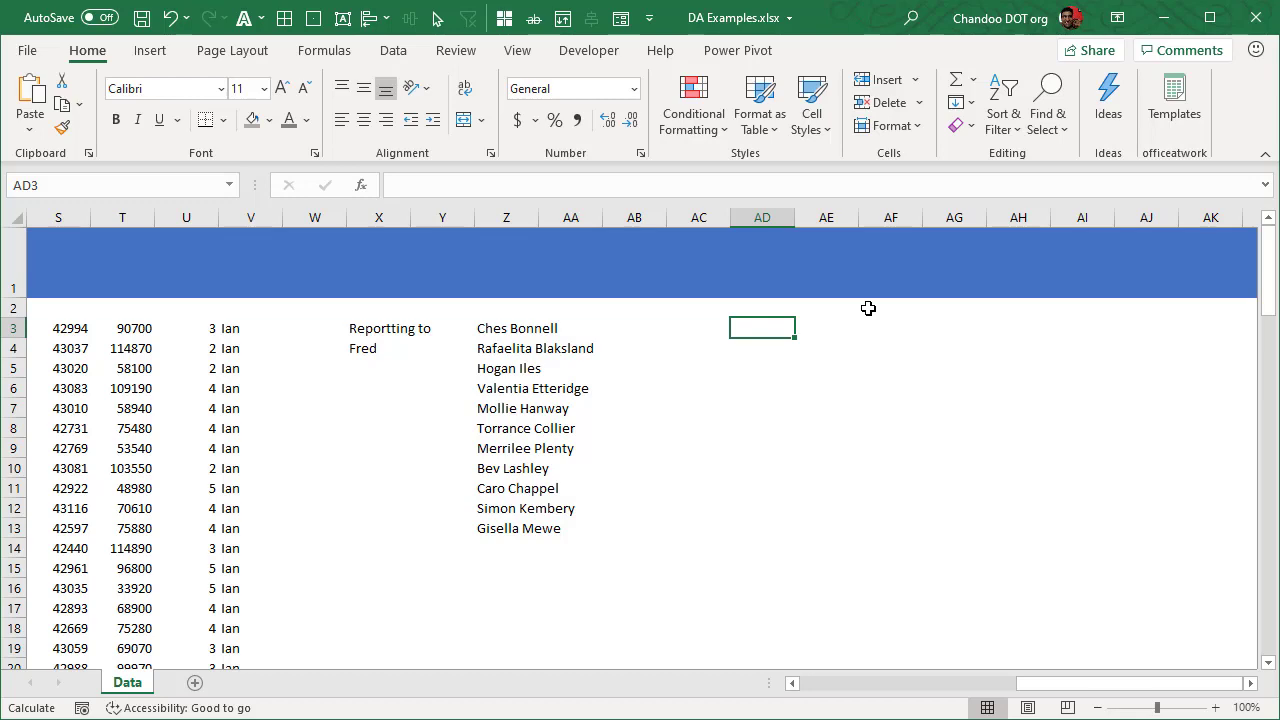
type("=uniq")
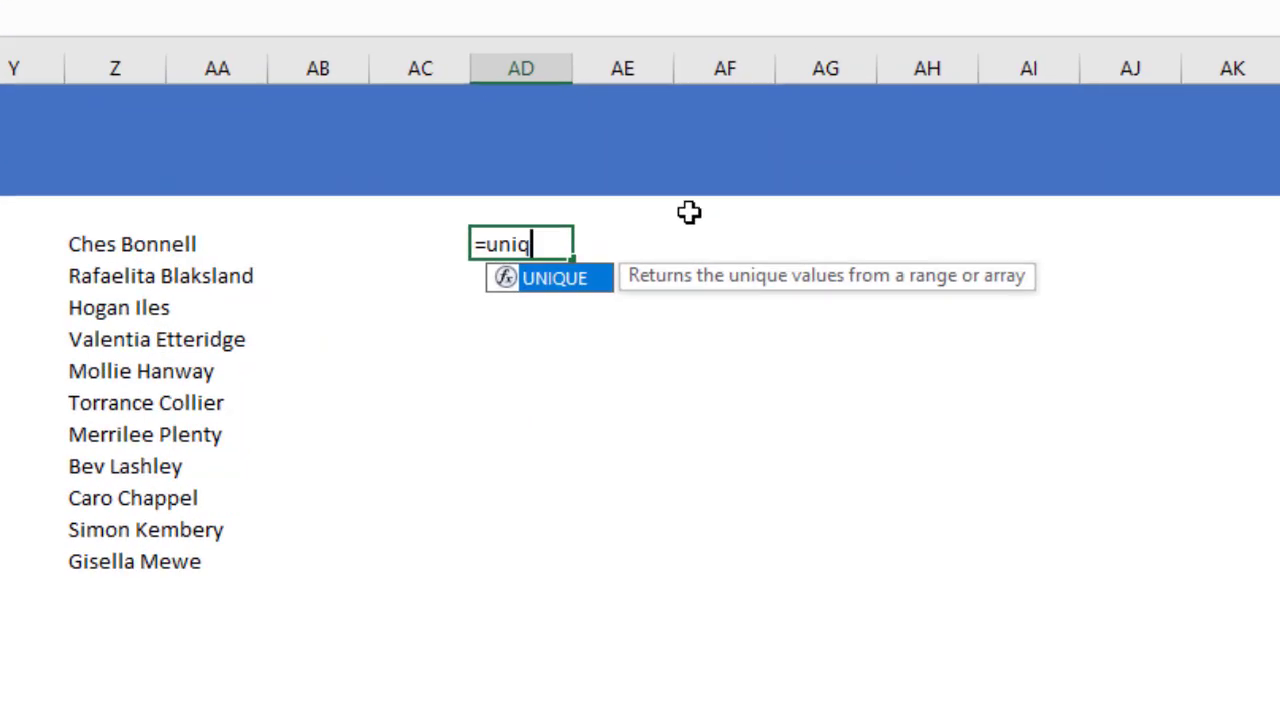
key("Tab")
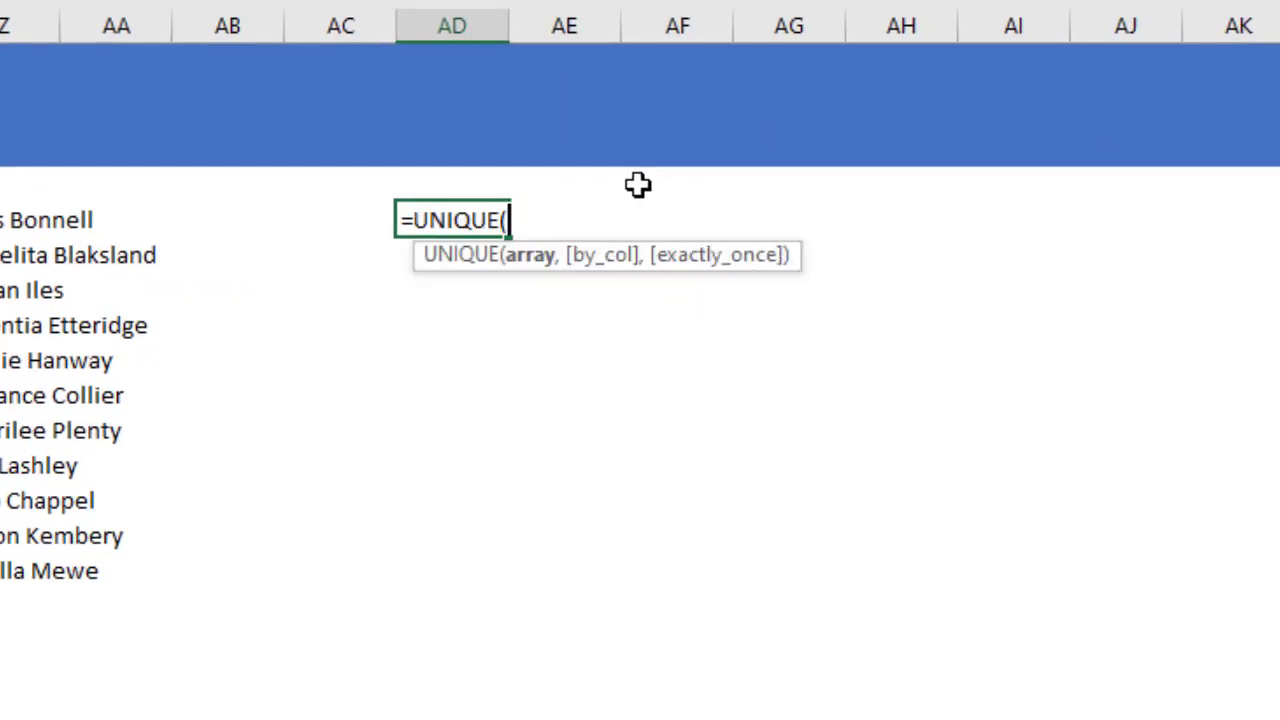
type("data[de")
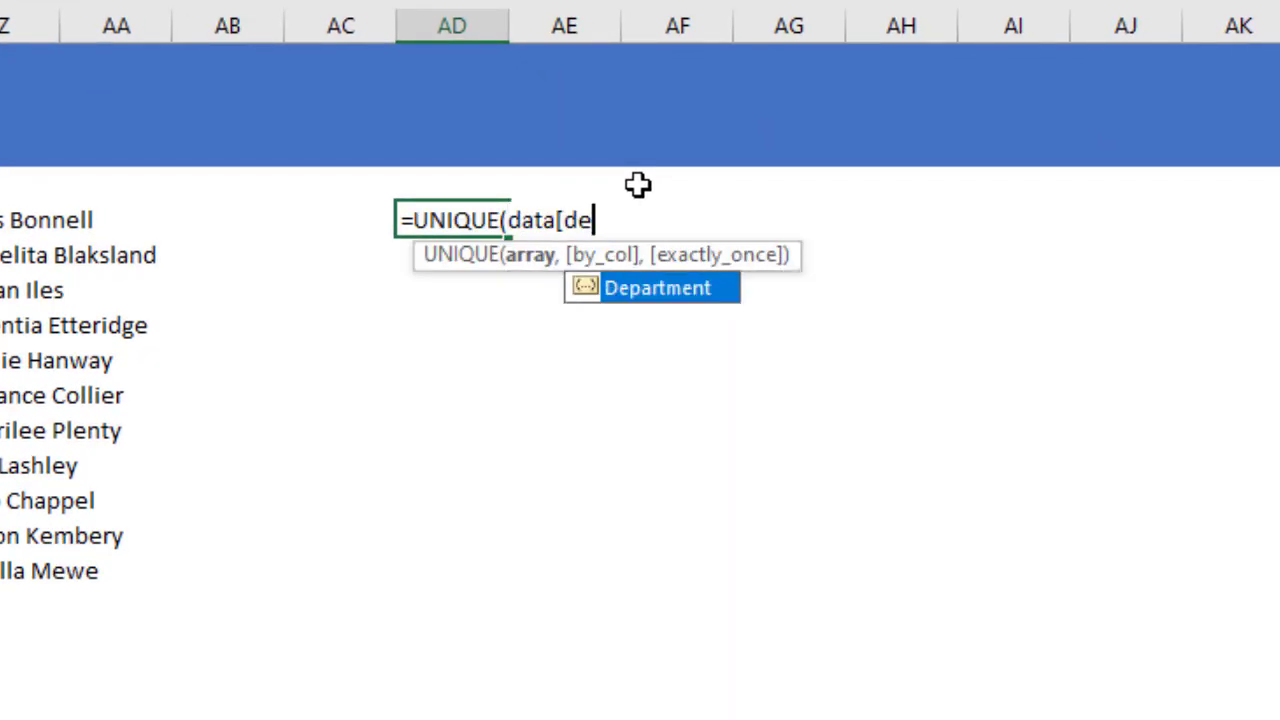
key("Tab")
type("]")
key("Return")
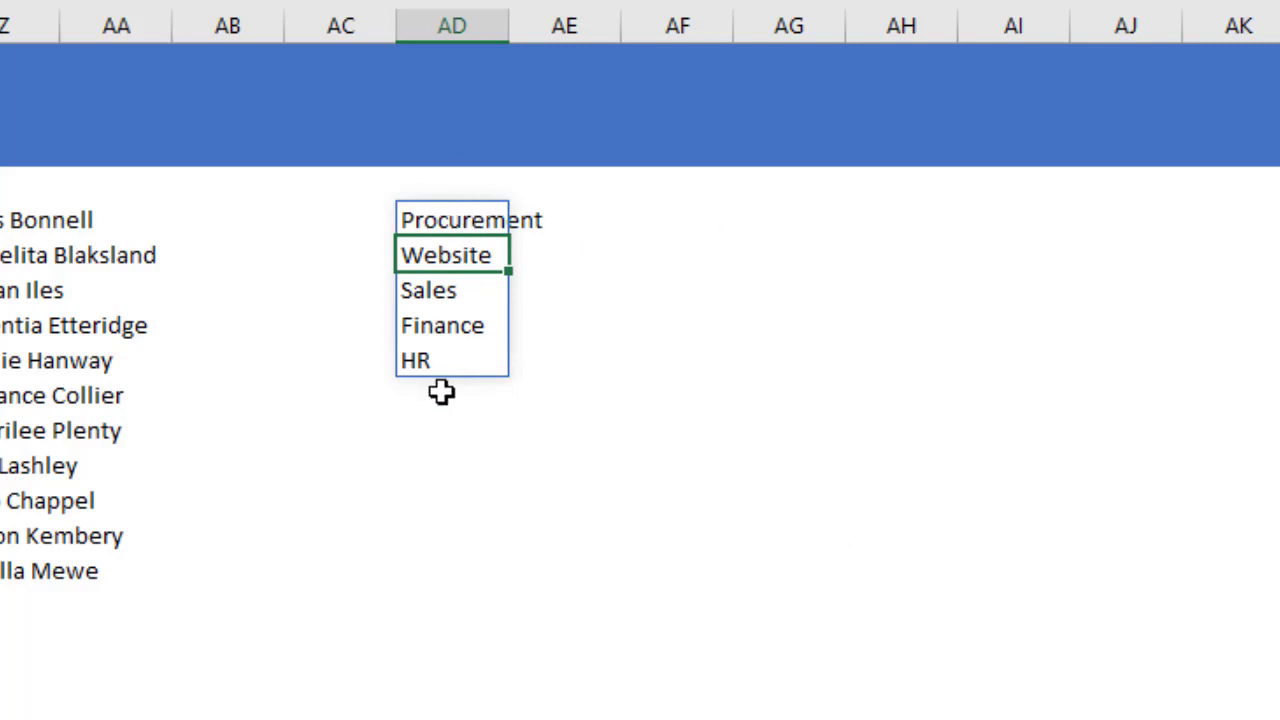
- Start a UNIQUE formula in AG3, discarding the initial data reference
left_click(795, 220)
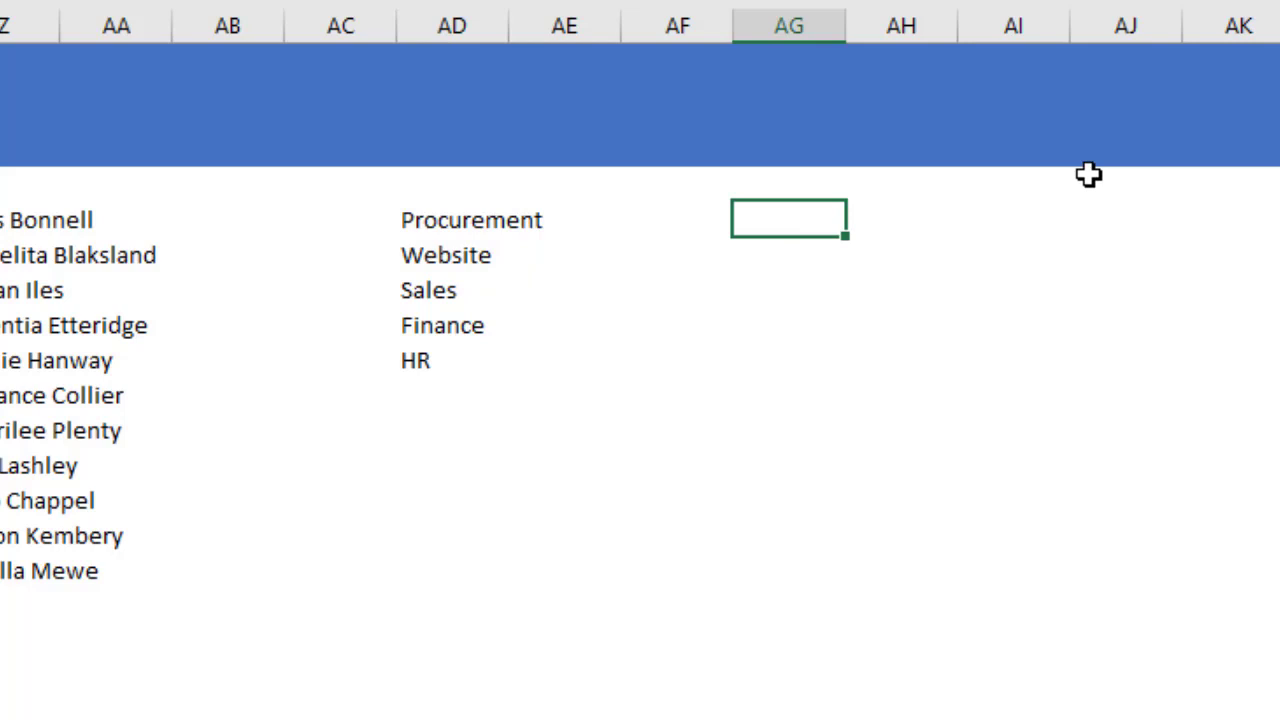
type("=data")
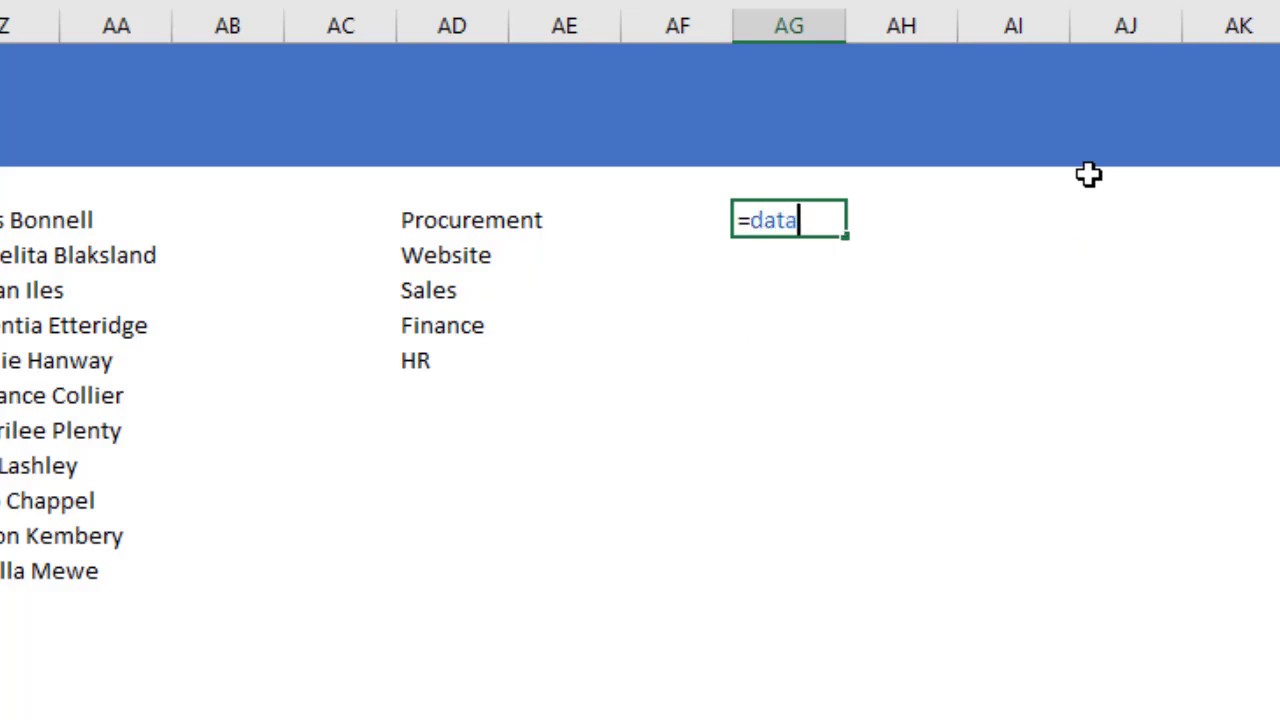
type("(")
key("BackSpace")
key("BackSpace")
key("BackSpace")
key("BackSpace")
key("BackSpace")
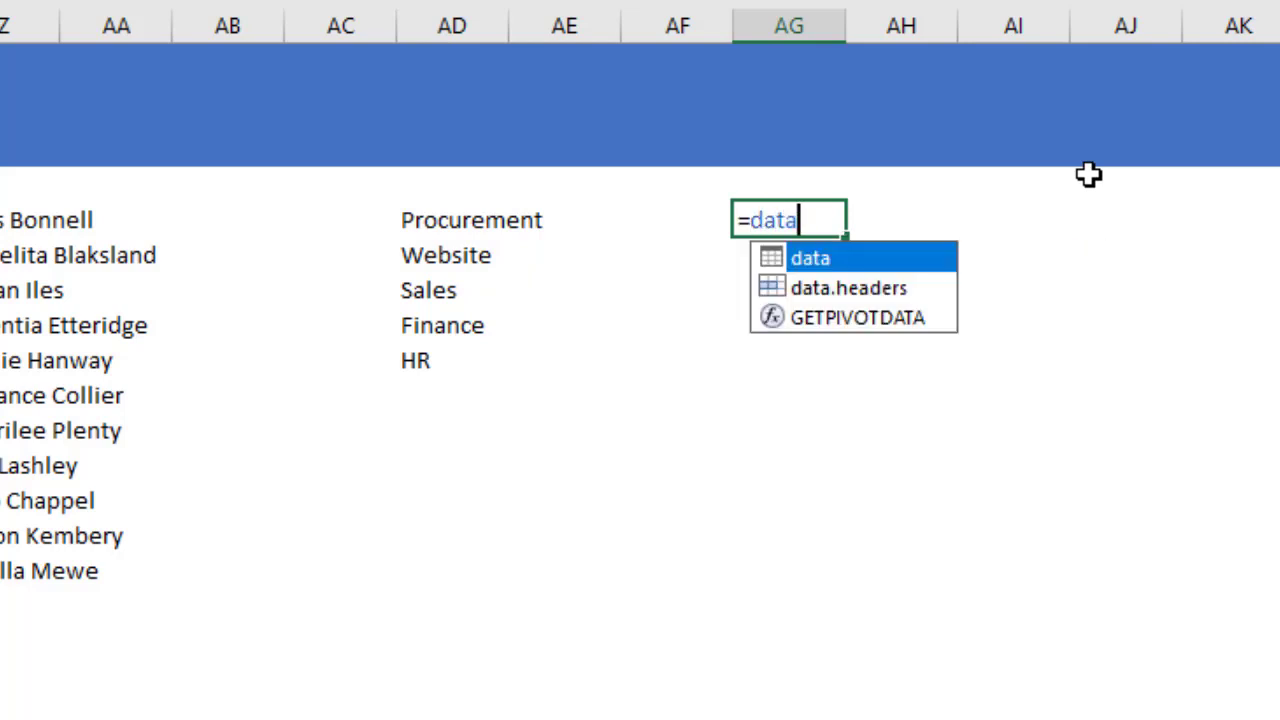
type("uni")
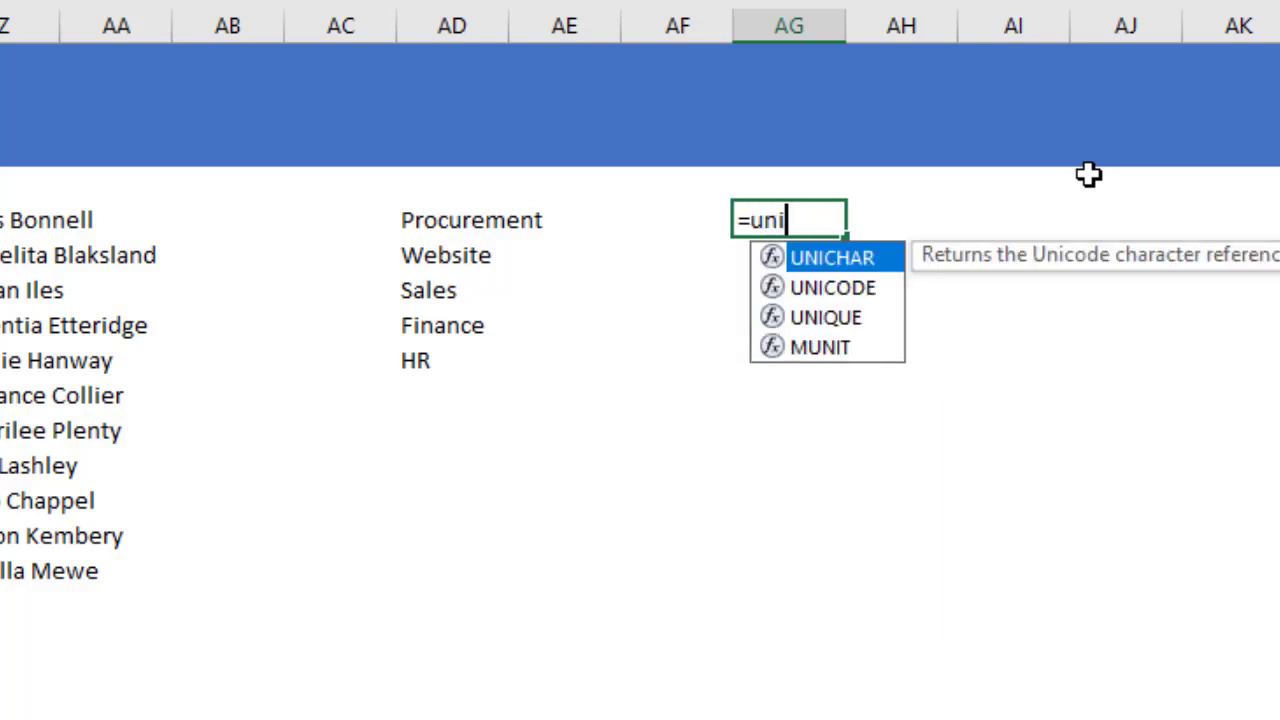
type("qu")
key("Tab")
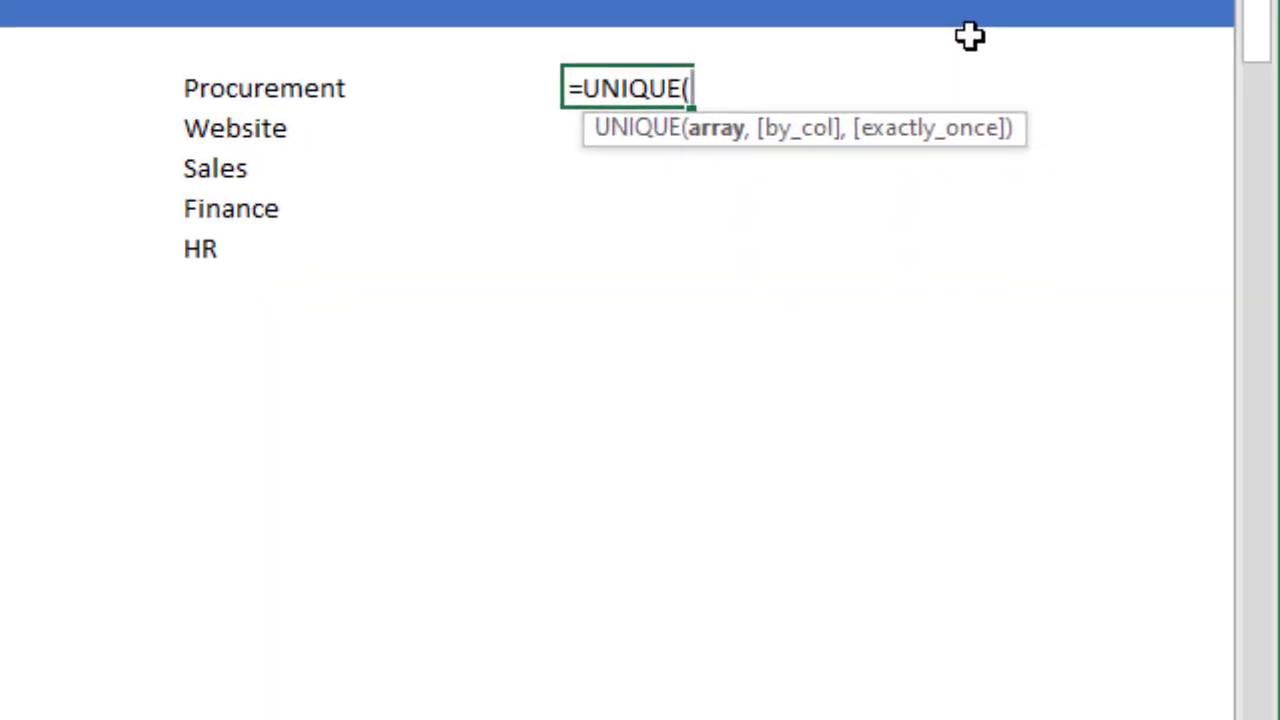
- Complete AG3's UNIQUE formula with the array data[Department]&" "&data[Manager] and enter it
type("data[de")
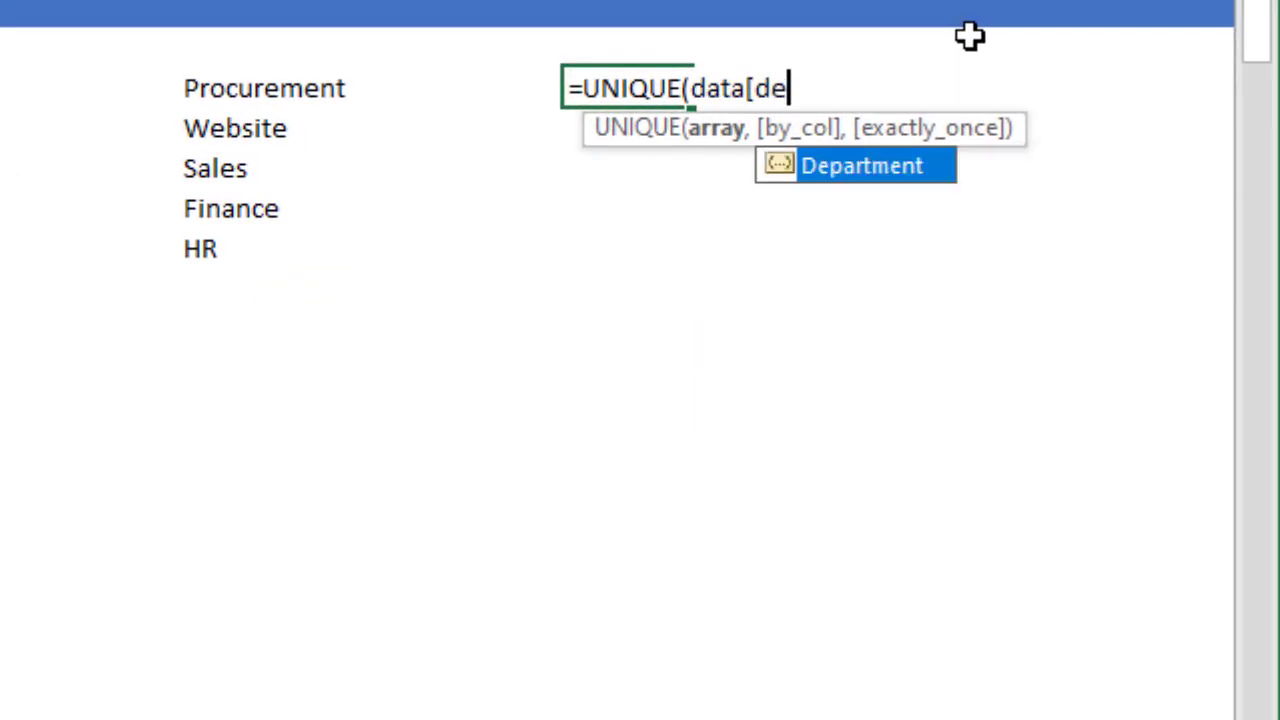
key("Tab")
type("]&")
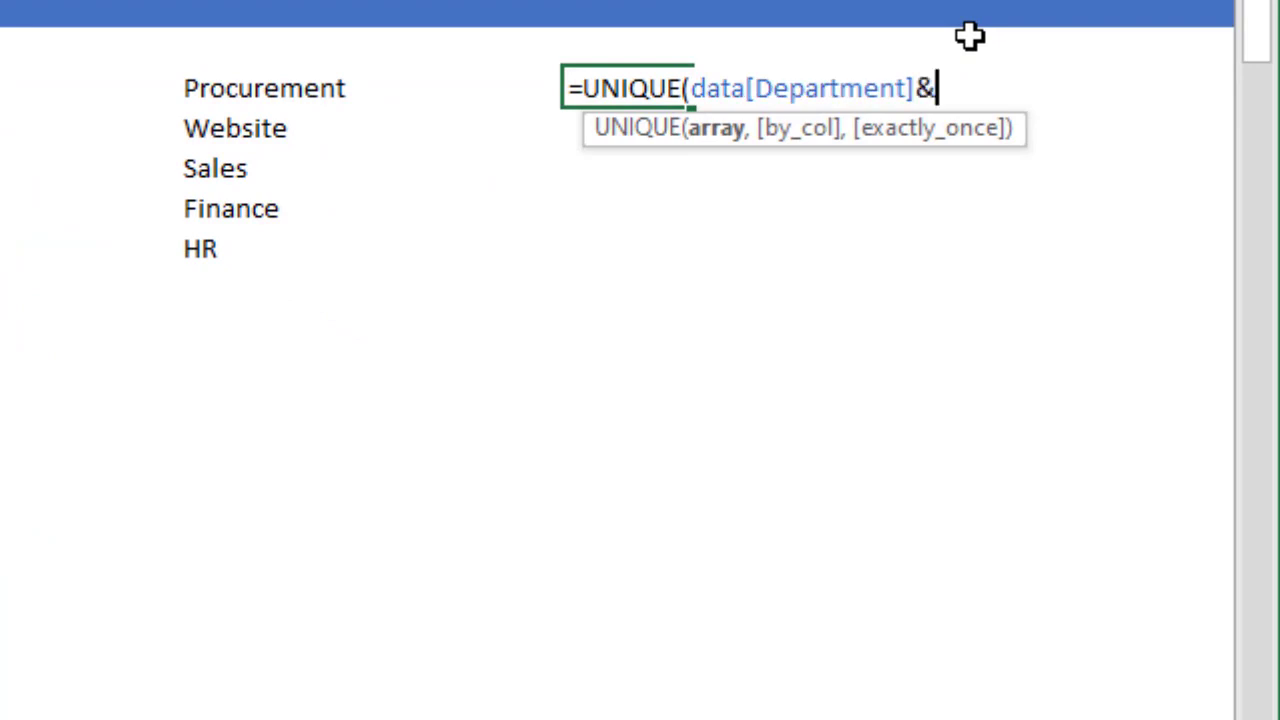
type("\" \"&data[ma")
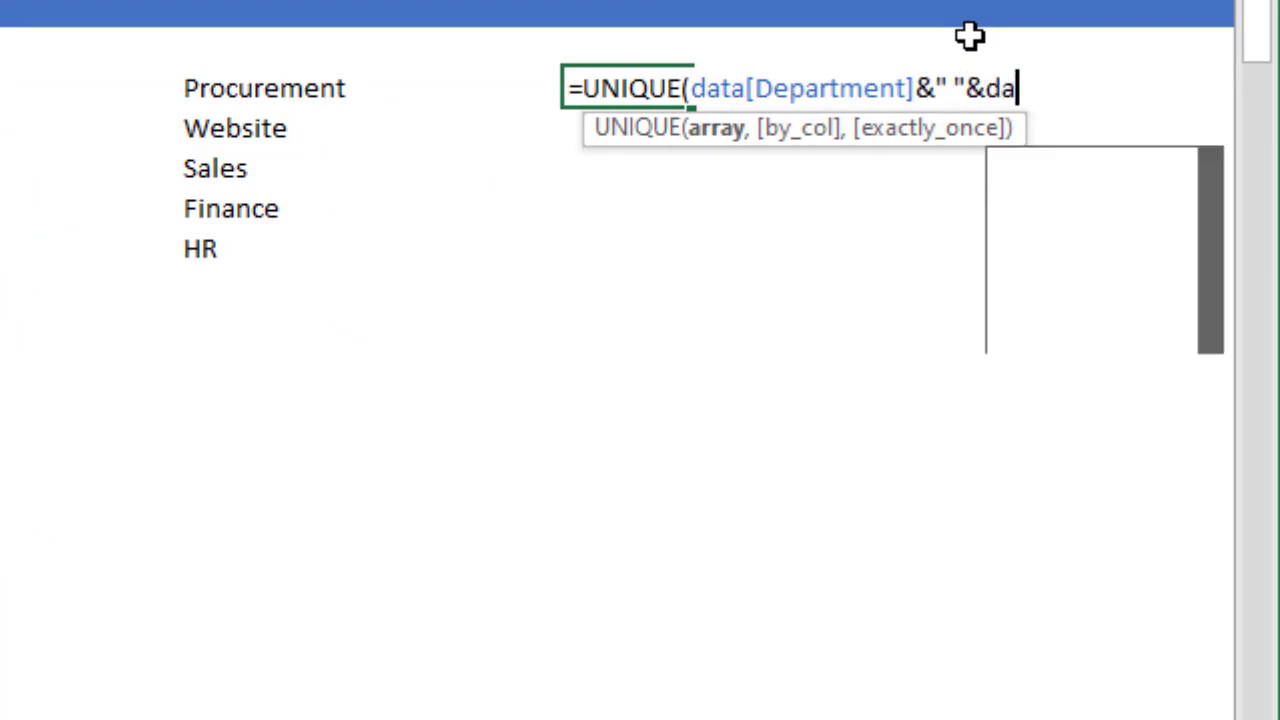
key("Tab")
type("])")
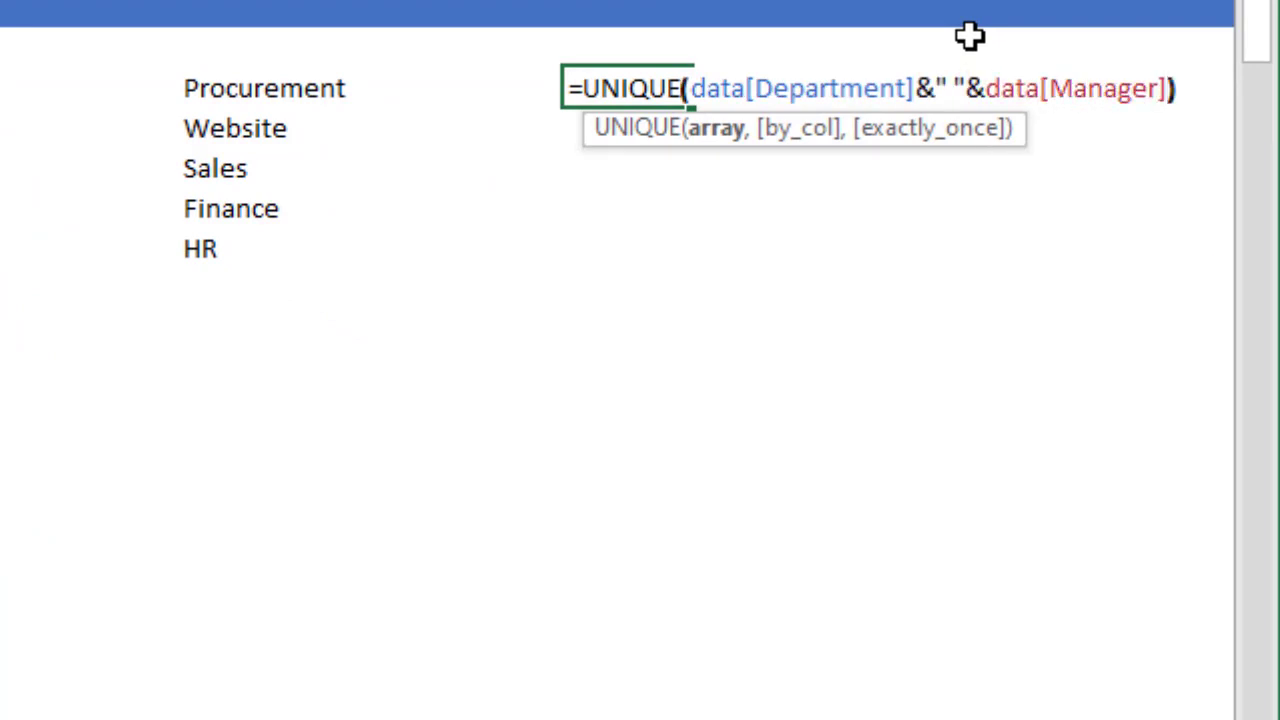
key("Return")
- Widen column AG to fit the department and manager combinations, and review the spilled list down to its end
scroll(950, 300, "down", 6)
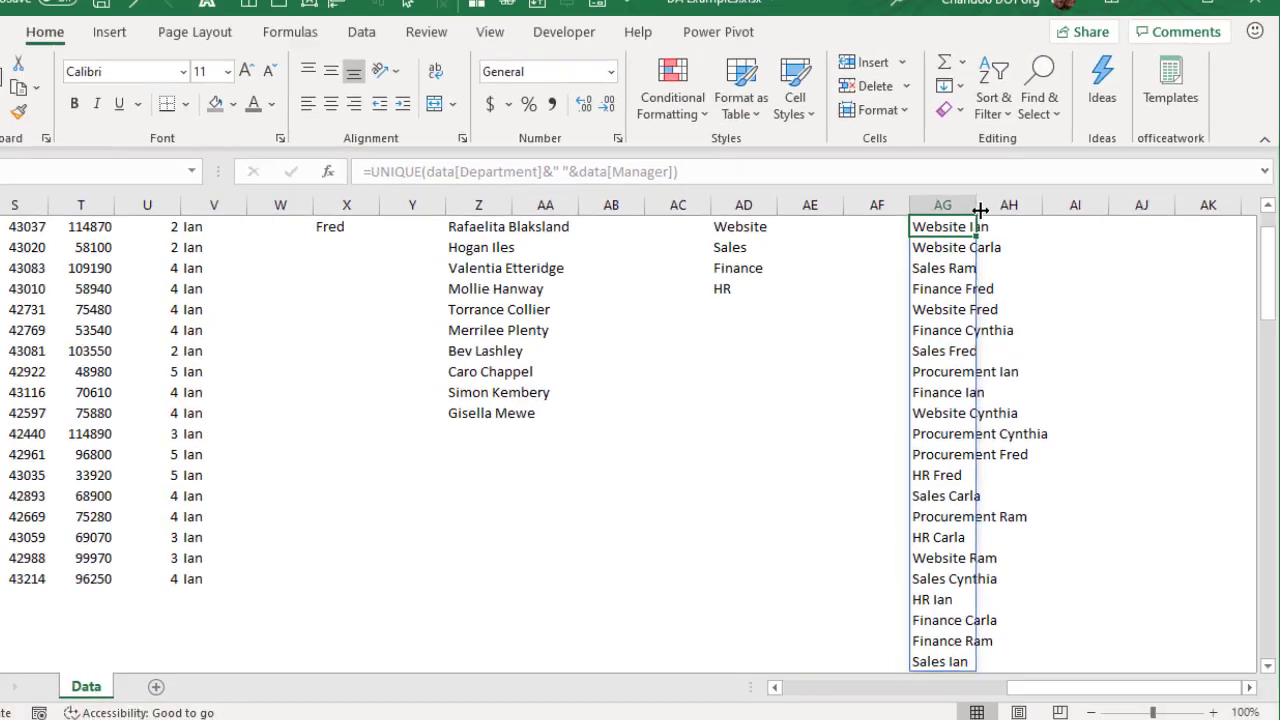
left_click_drag(986, 217, 1151, 240)
scroll(1089, 435, "up", 1)
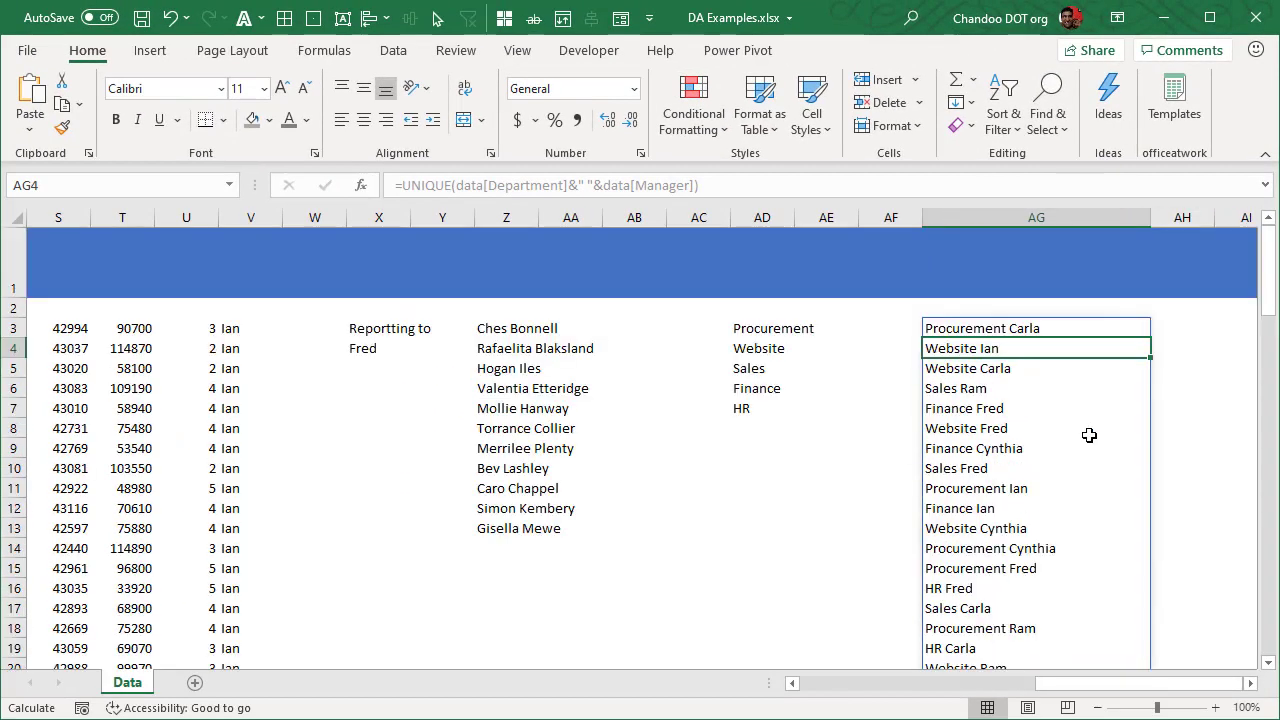
scroll(1054, 594, "down", 3)
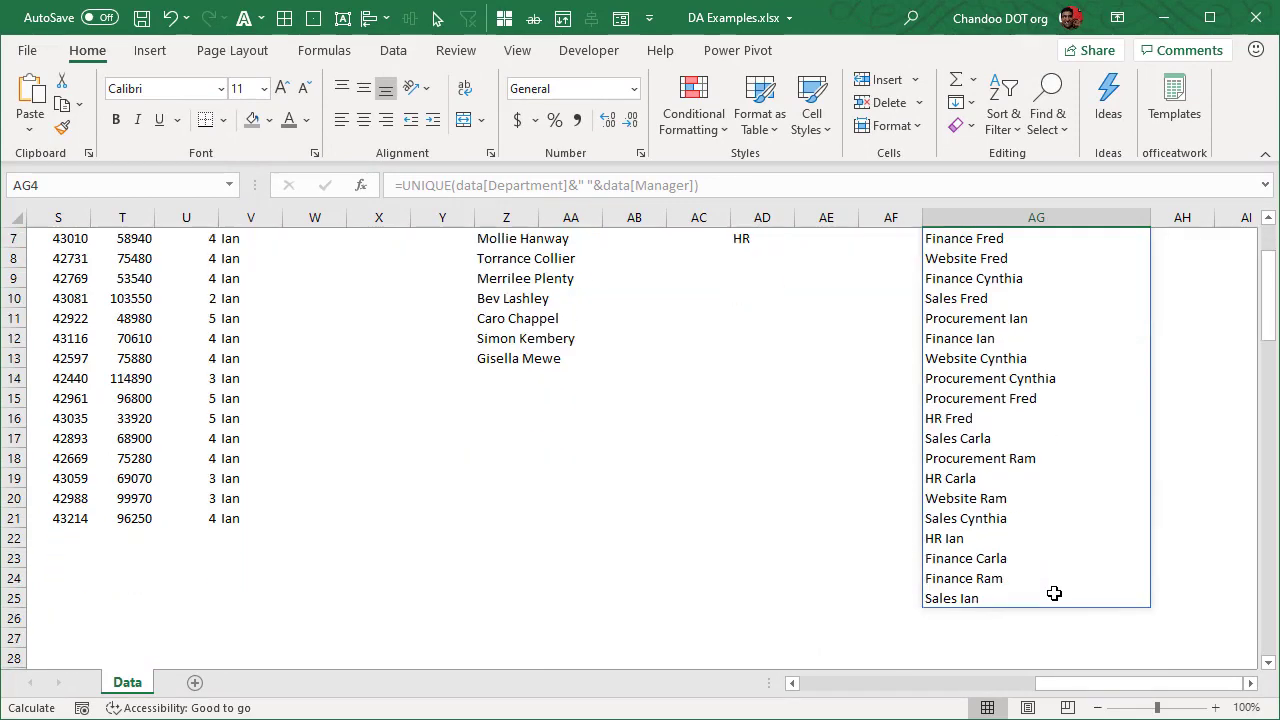
scroll(1054, 594, "up", 3)
scroll(1054, 594, "down", 2)
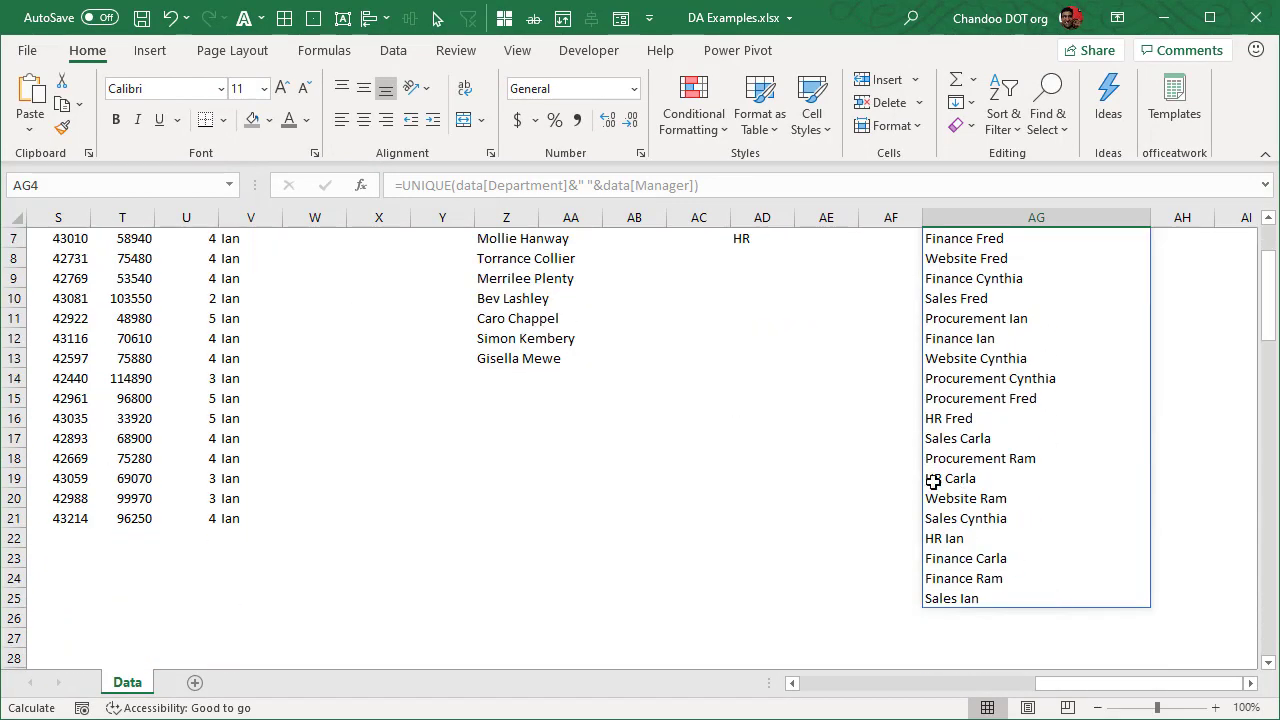
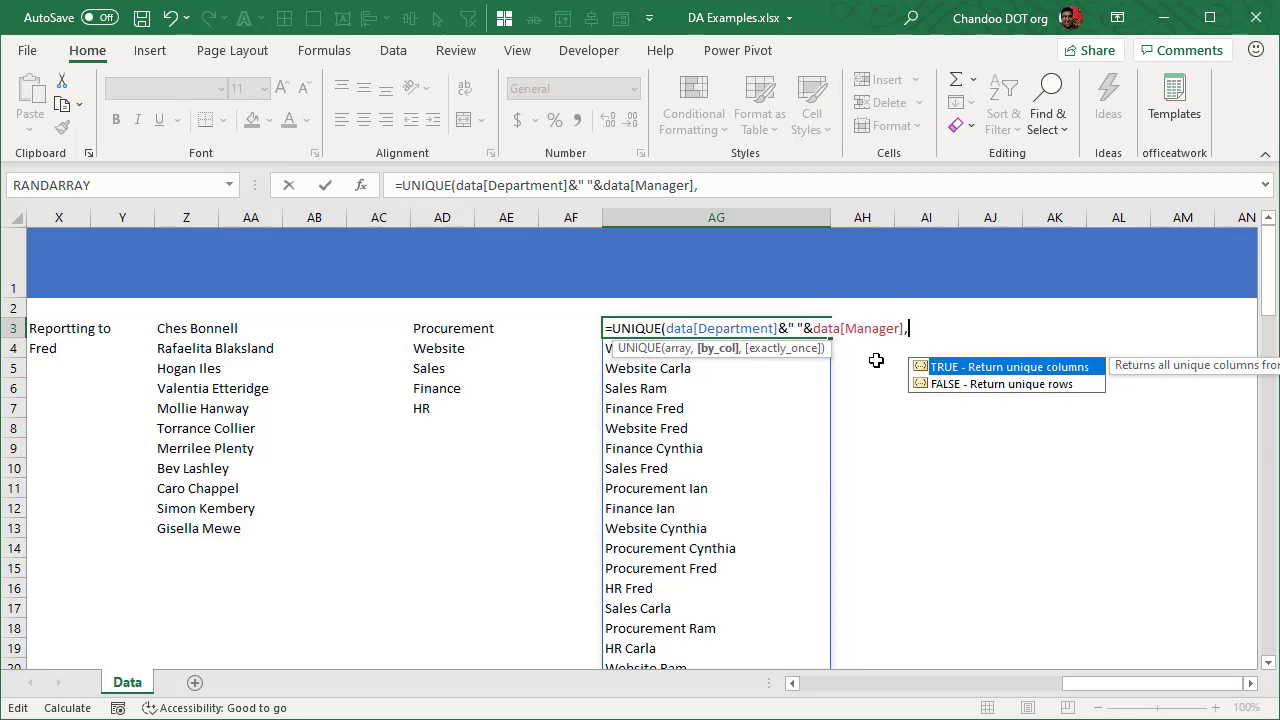
- Remove the trailing comma after data[Manager] in AG3's UNIQUE formula and re-enter it with AG3 kept selected
key("BackSpace")
key("ctrl+Return")
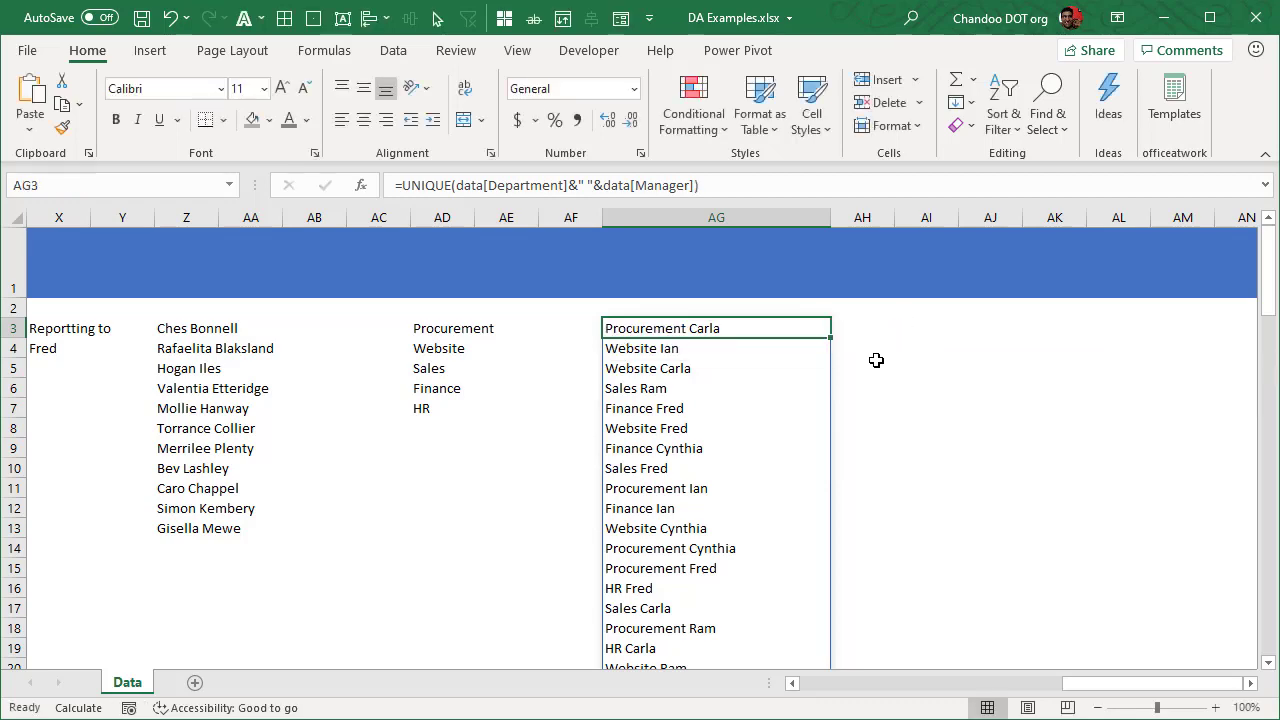
- Start a SORT formula in cell AI3
scroll(875, 361, "down", 4)
scroll(866, 369, "up", 4)
left_click(942, 327)
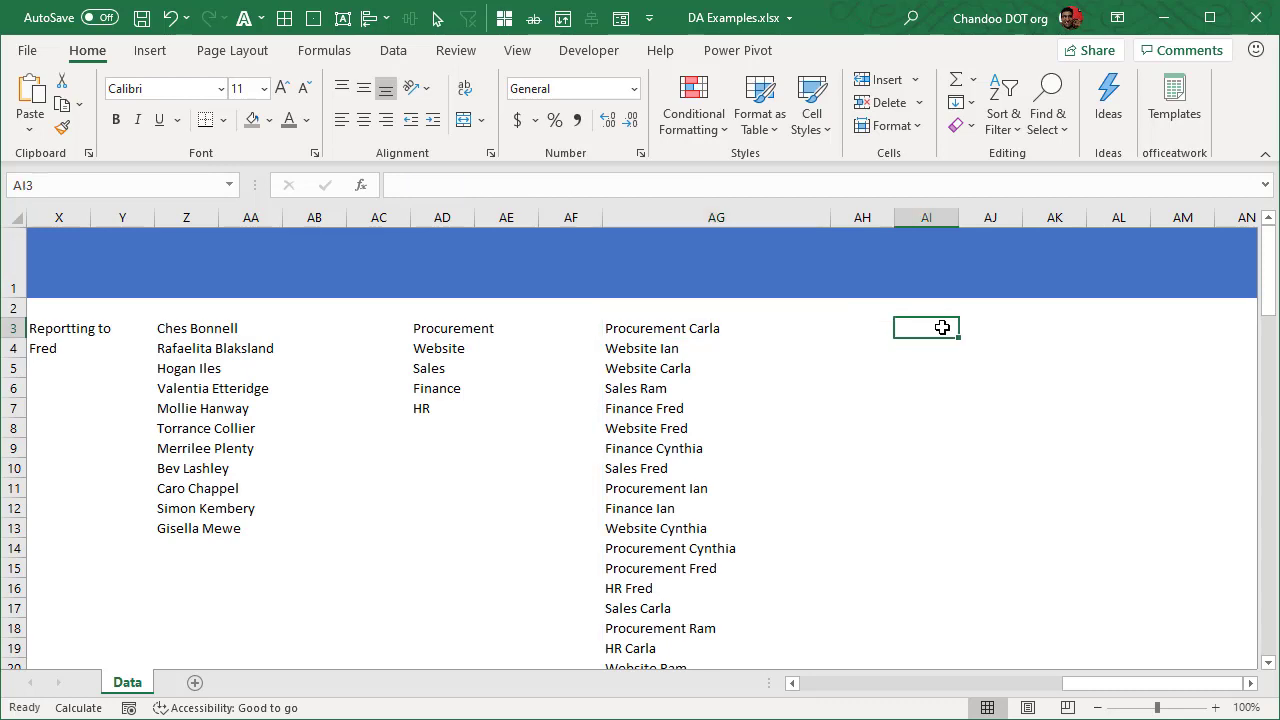
left_click(1250, 683)
left_click(1250, 683)
left_click_drag(1175, 683, 1075, 690)
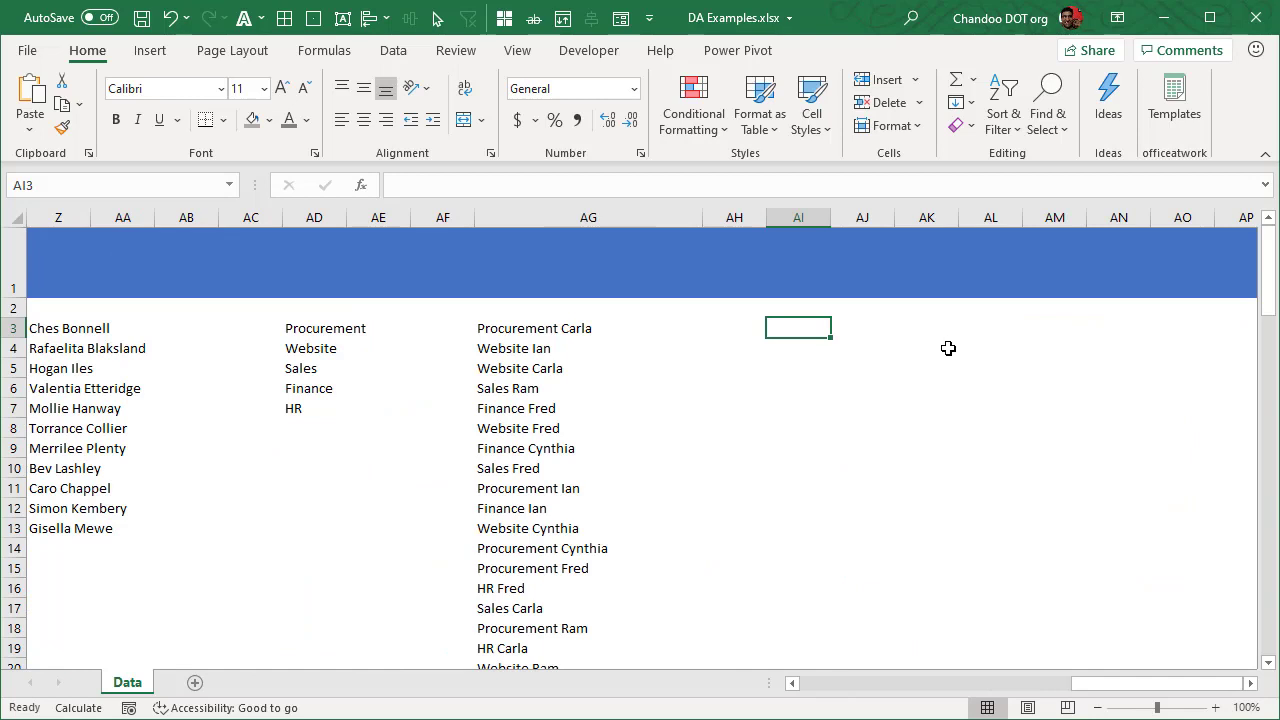
type("=sort")
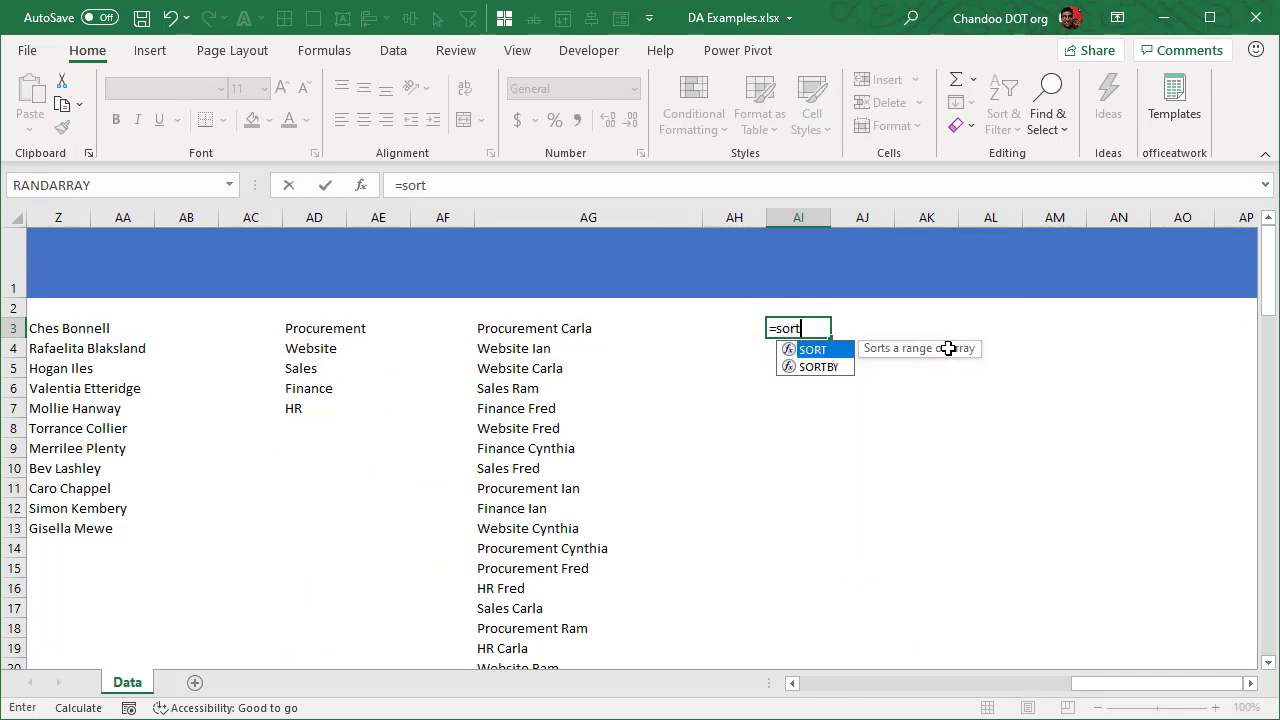
key("Tab")
- Nest UNIQUE(data[Department]) as the array of AI3's SORT formula and enter it
type("uni")
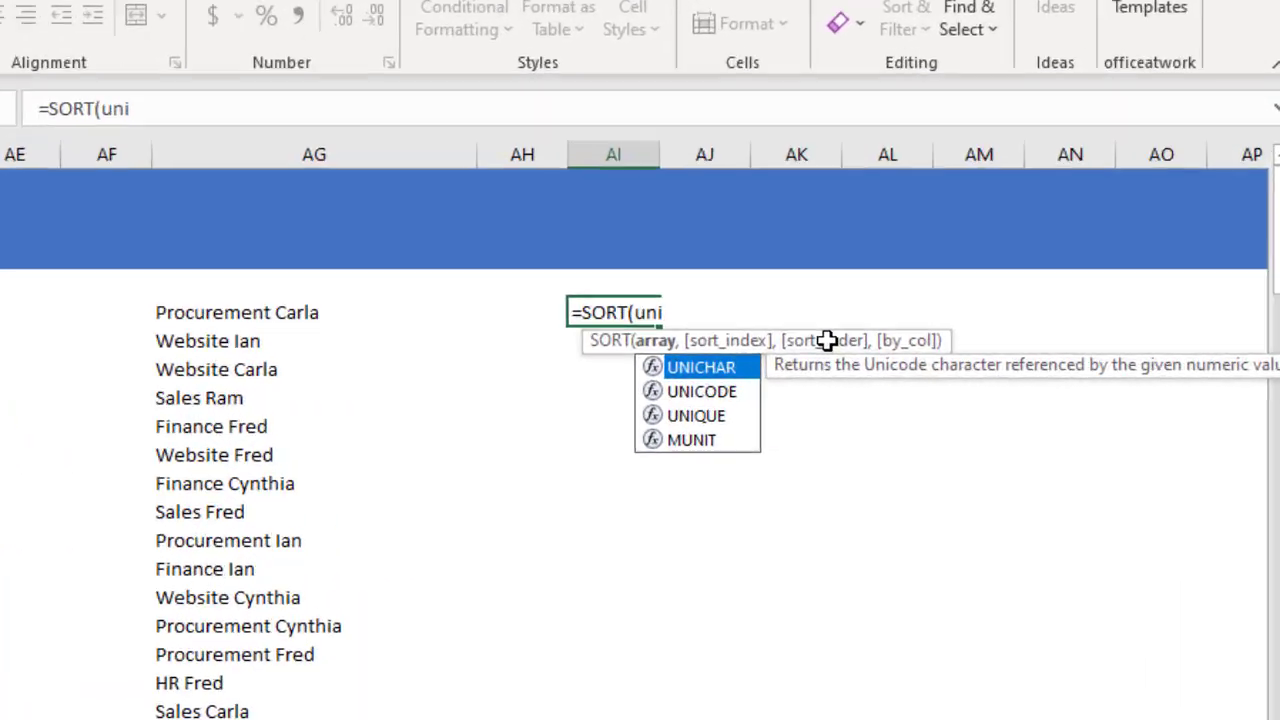
key("Down")
key("Down")
key("Tab")
type("data[d")
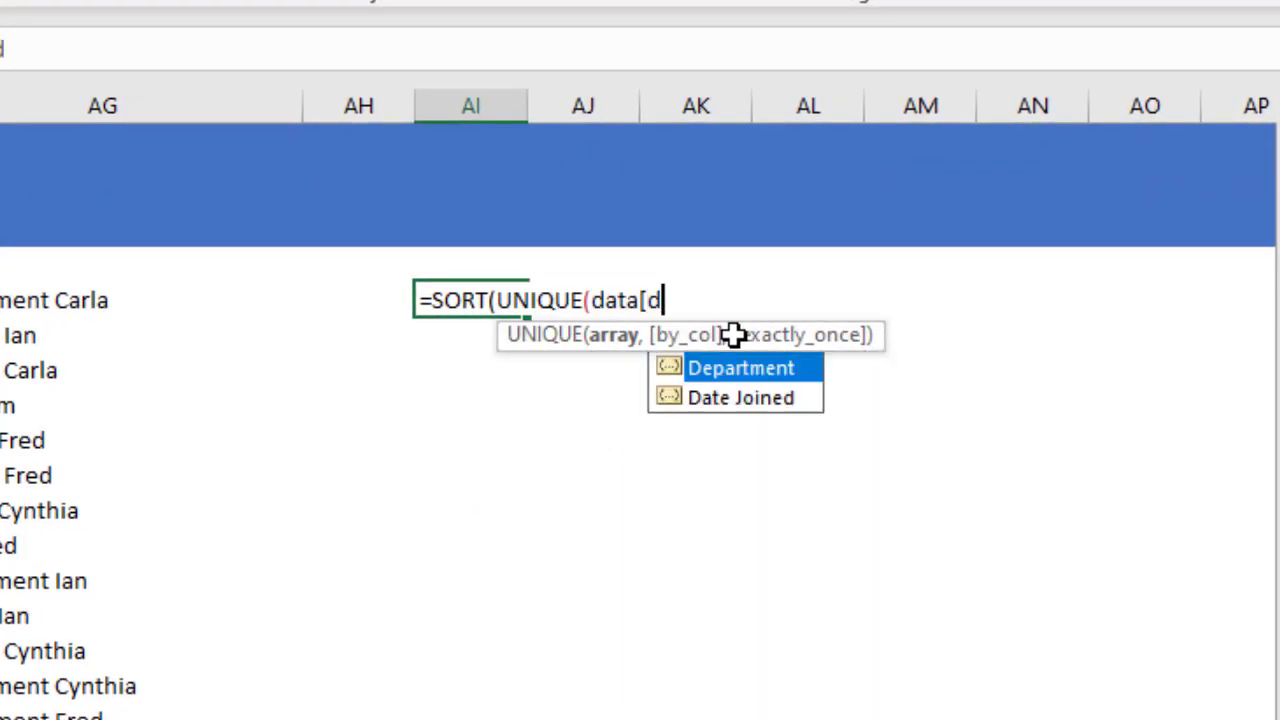
key("Tab")
type("]))")
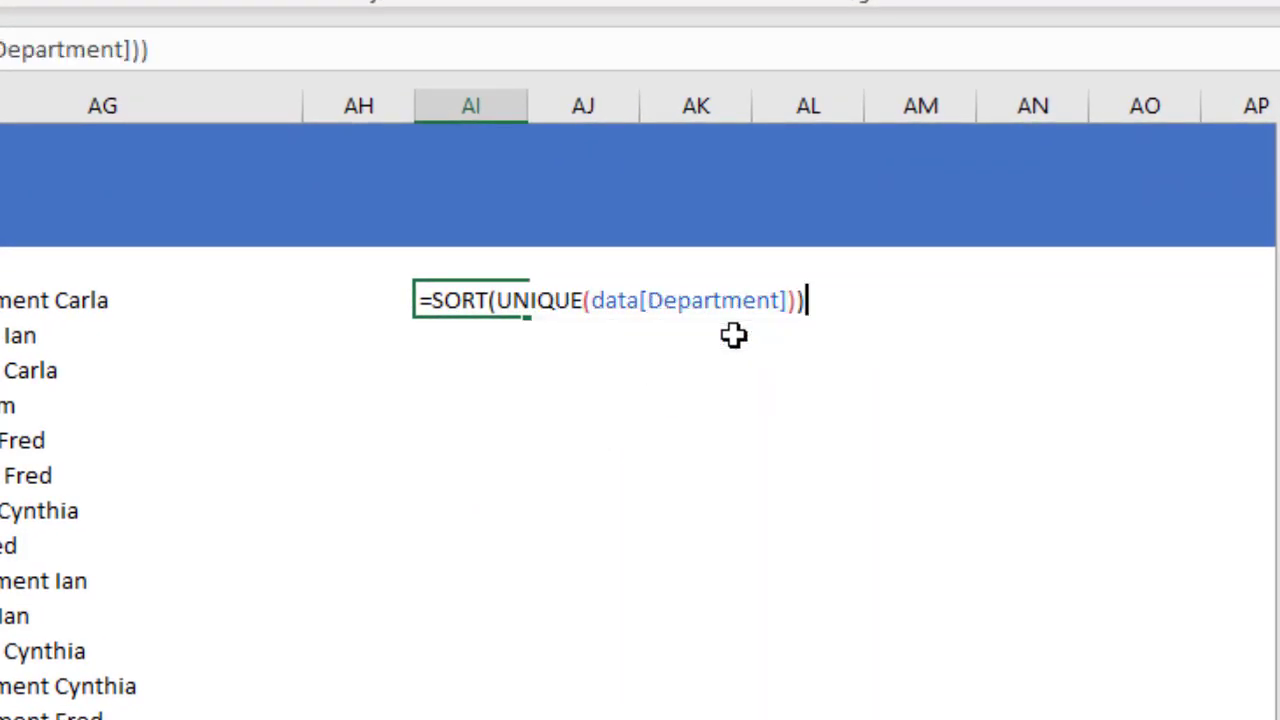
key("Return")
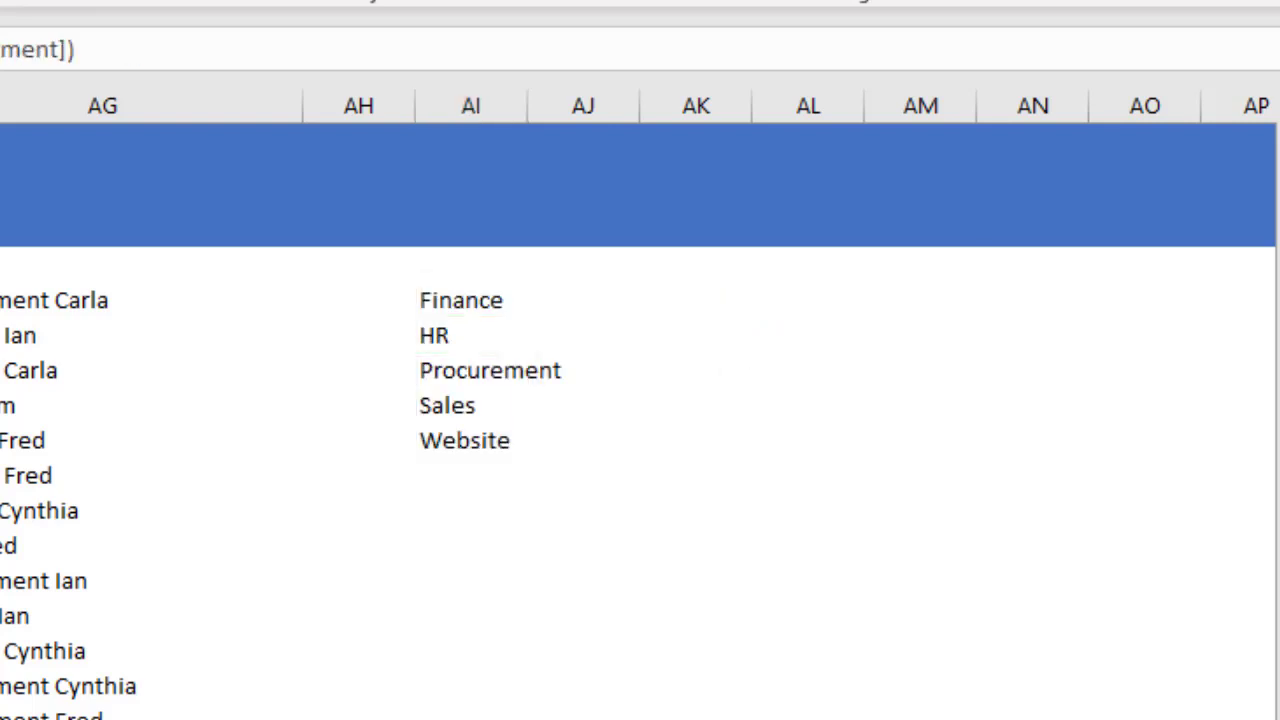
- Review the sorted department list in AI3:AI7 and inspect AI3's formula without changing it
left_click_drag(460, 300, 445, 432)
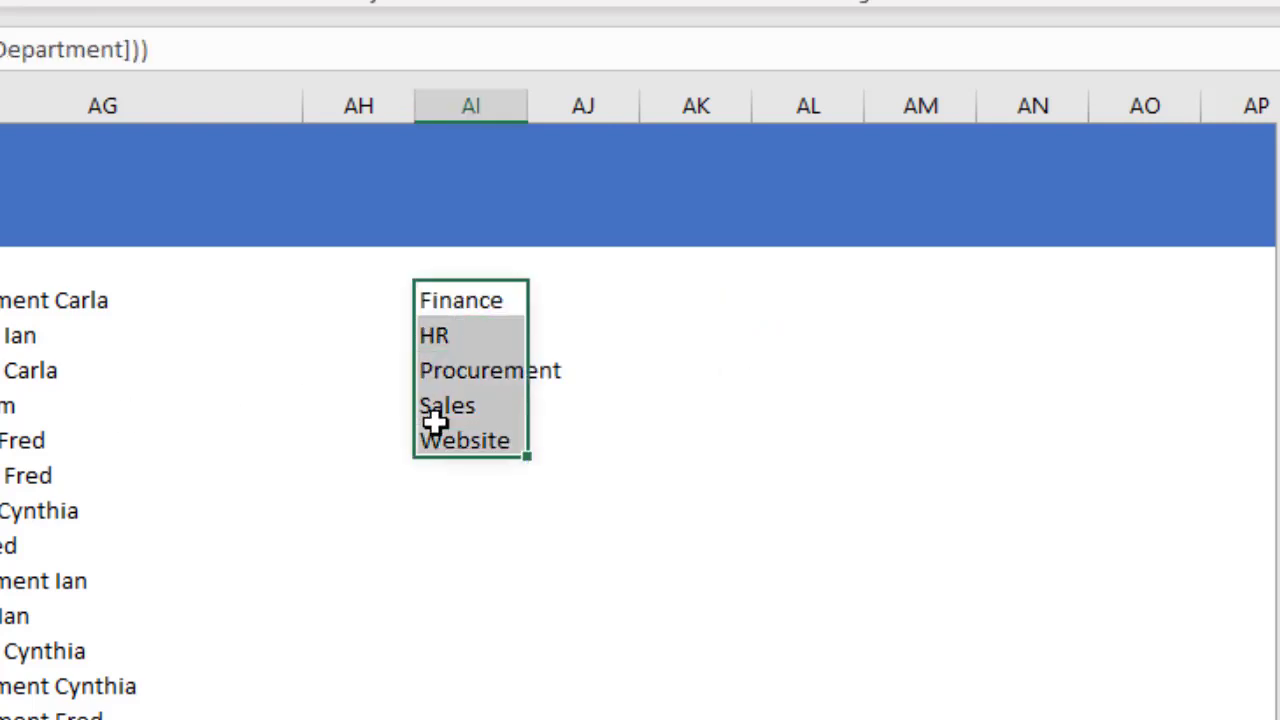
left_click(769, 296)
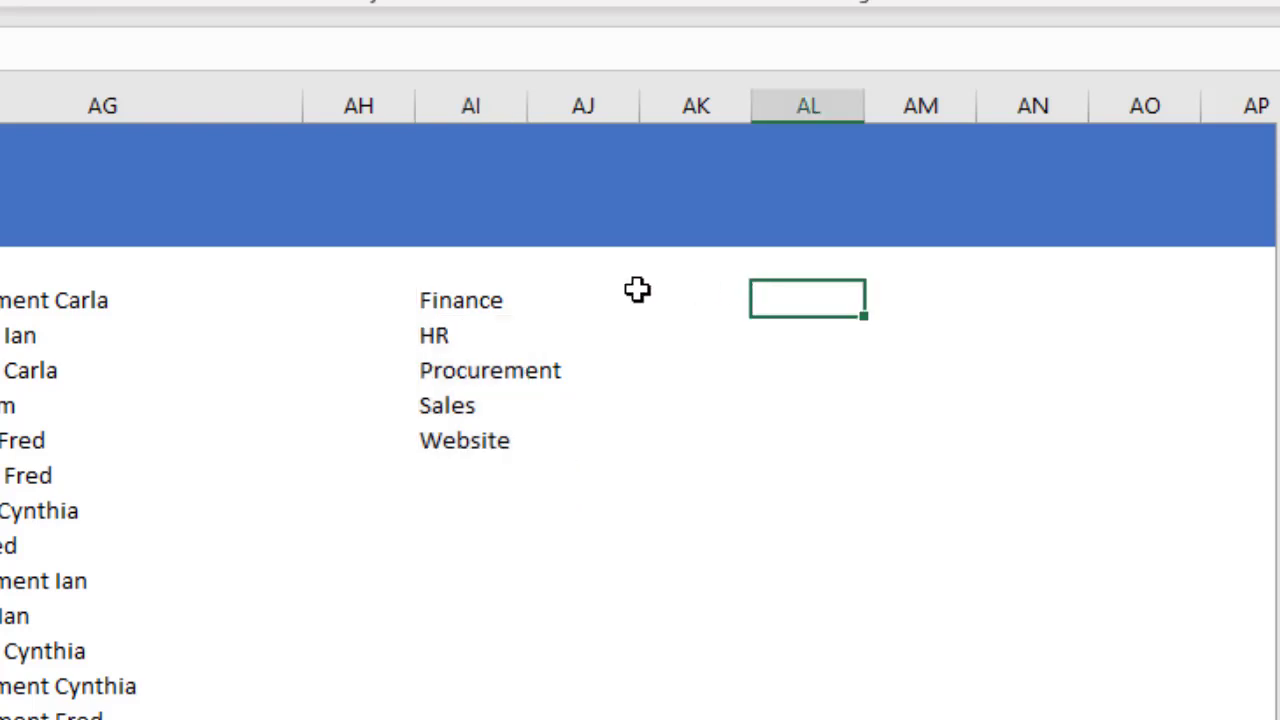
left_click(541, 296)
key("Left")
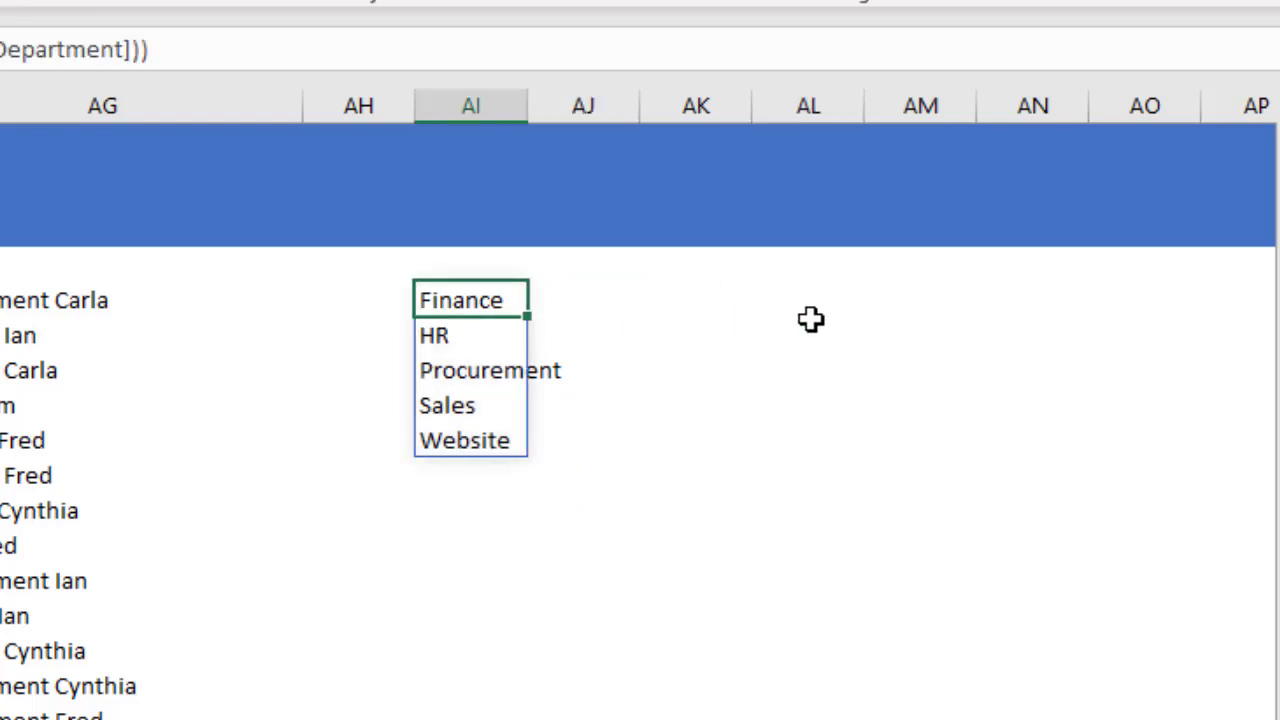
key("F2")
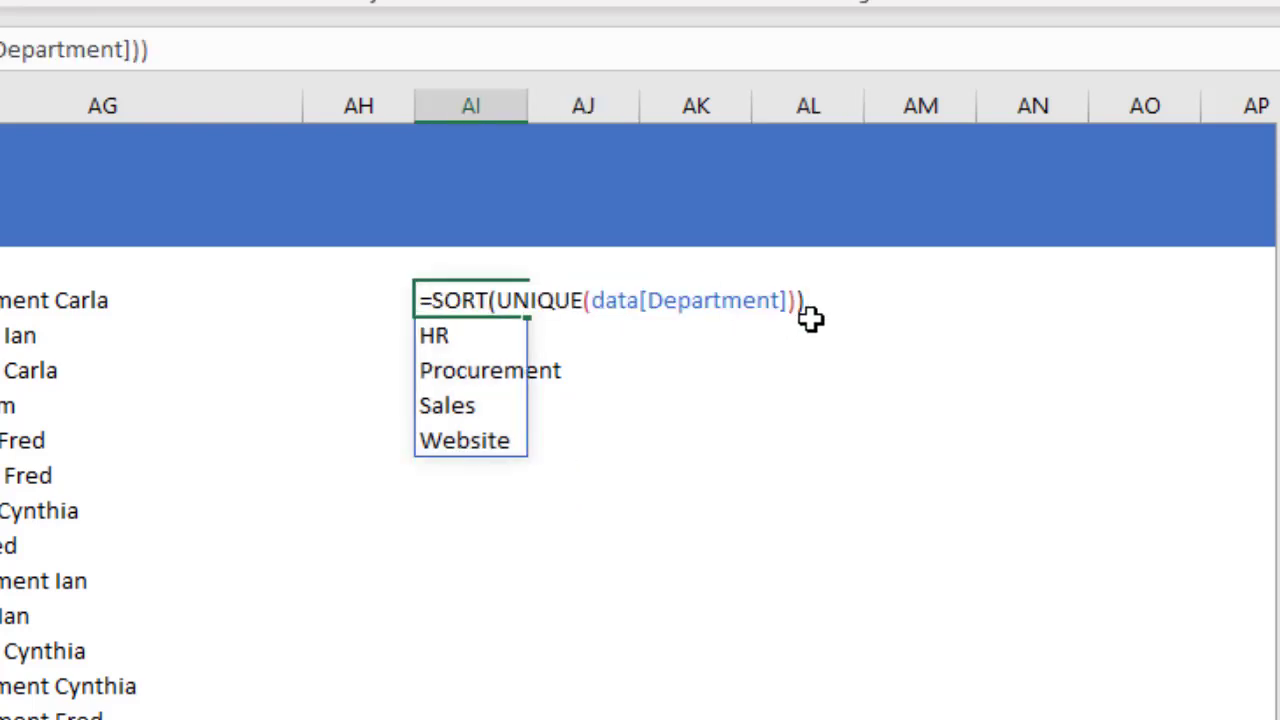
key("Escape")
- Enter =SORT(data, 6,-1) in AL3 to sort the employee table by its sixth column, Salary, in descending order
left_click(845, 298)
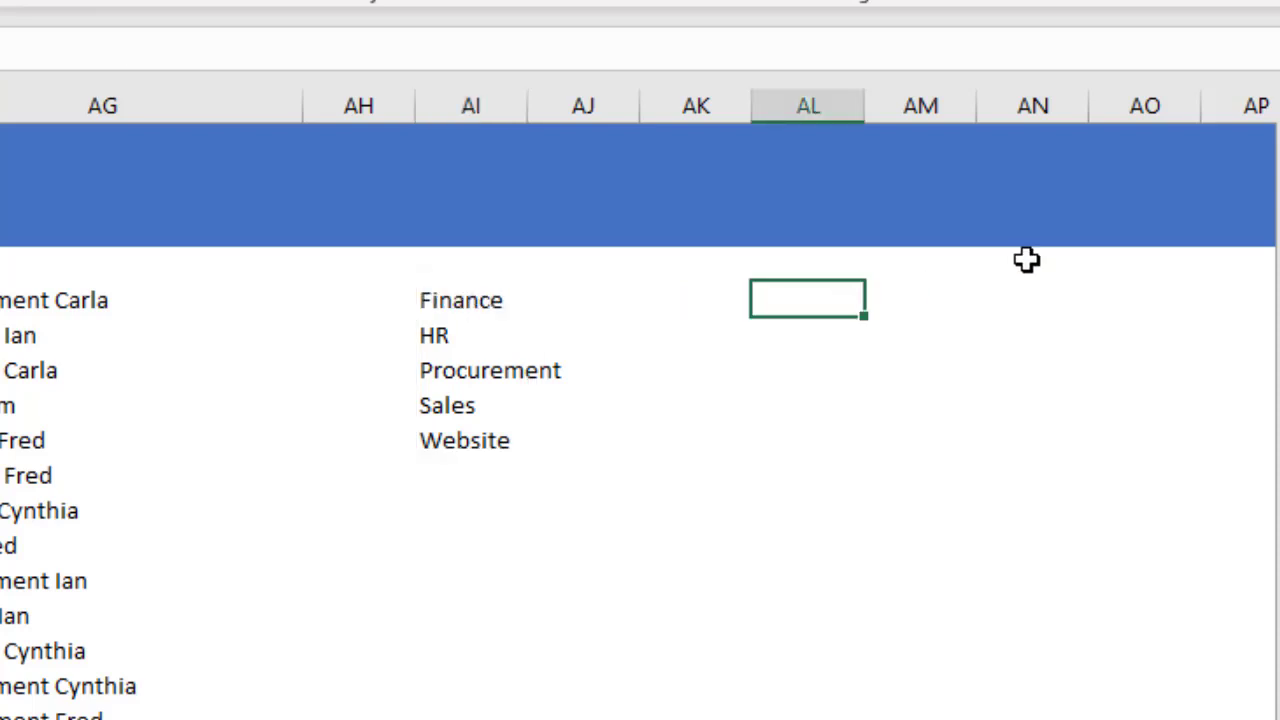
type("=sort")
key("Tab")
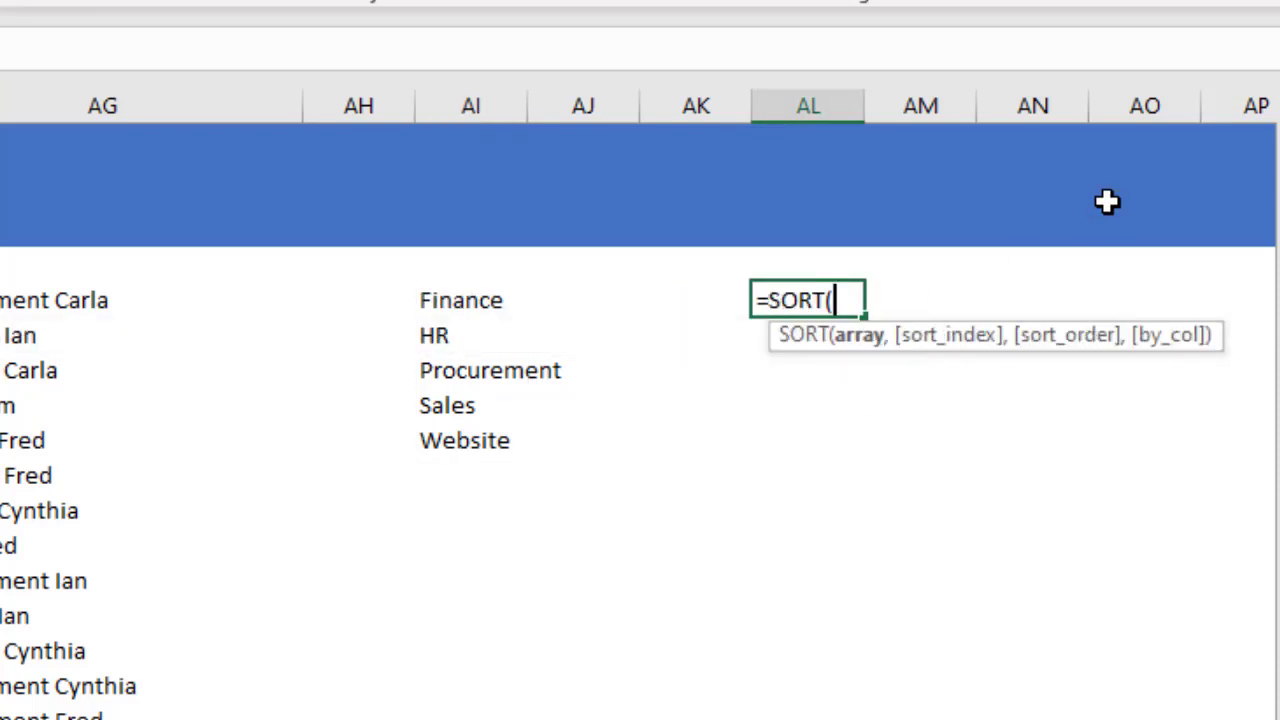
type("data,")
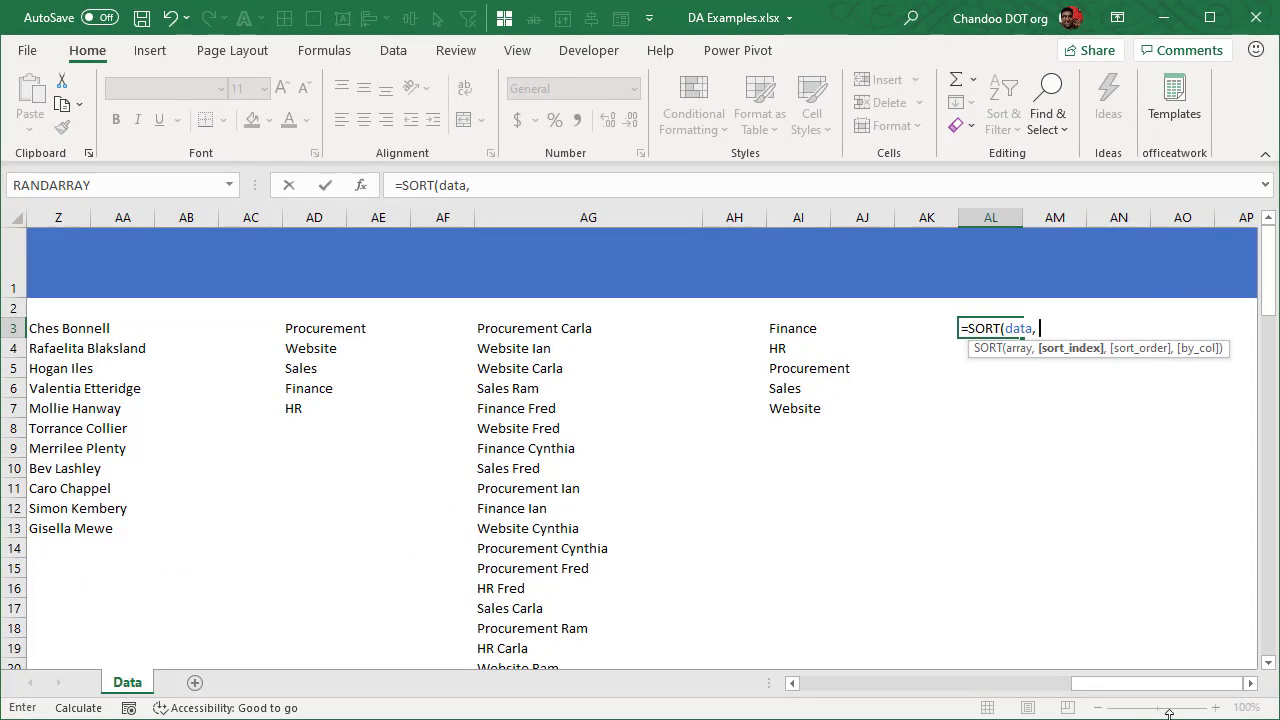
left_click_drag(1160, 683, 750, 690)
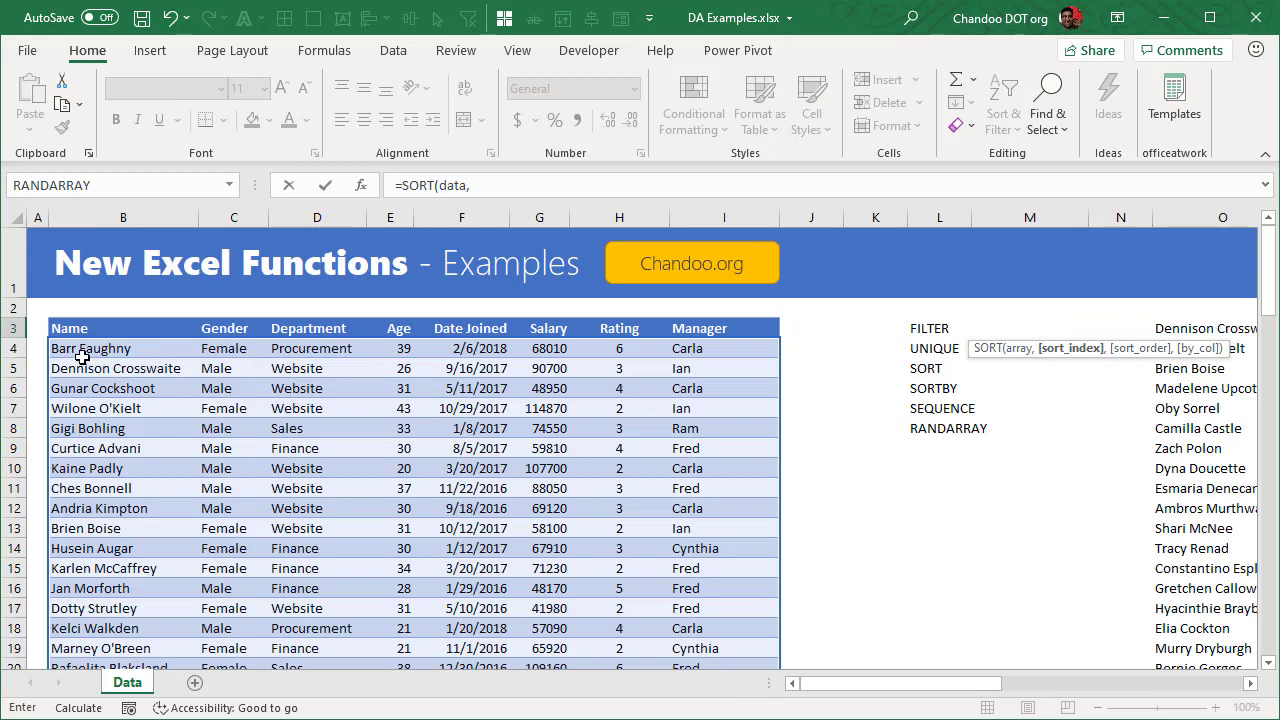
left_click_drag(926, 683, 1252, 688)
type("6")
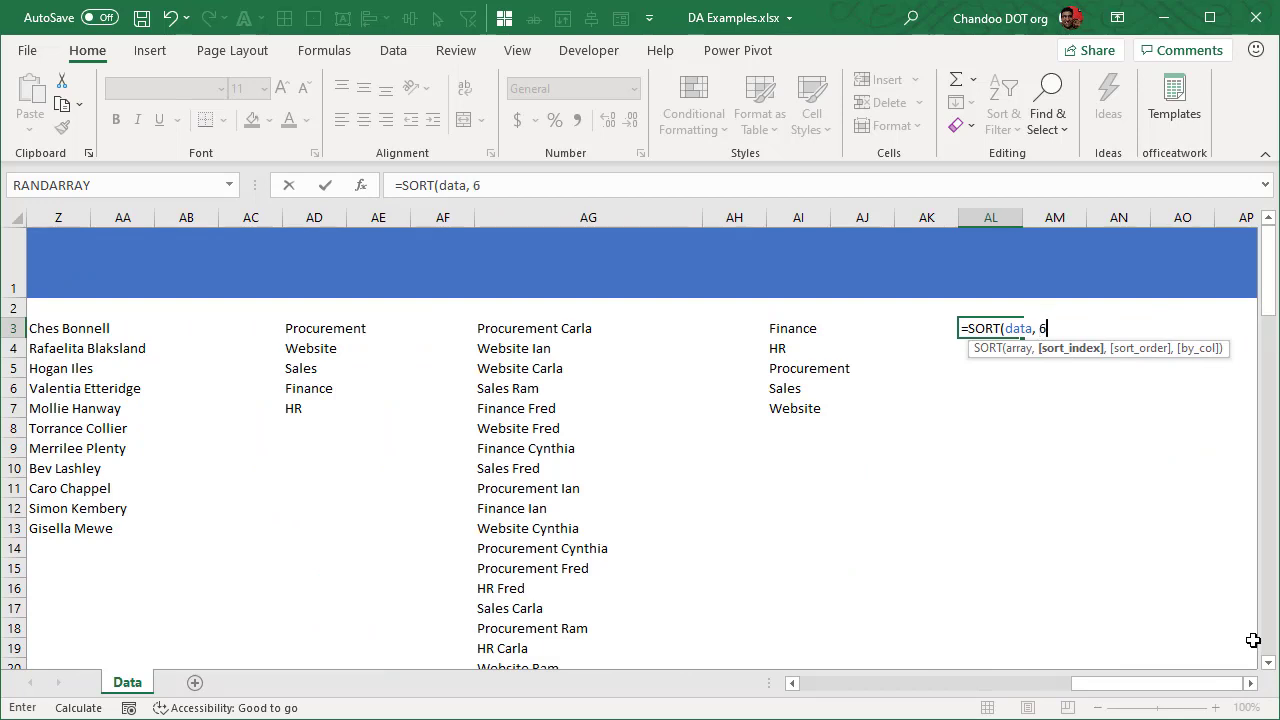
type(",")
type("-1)")
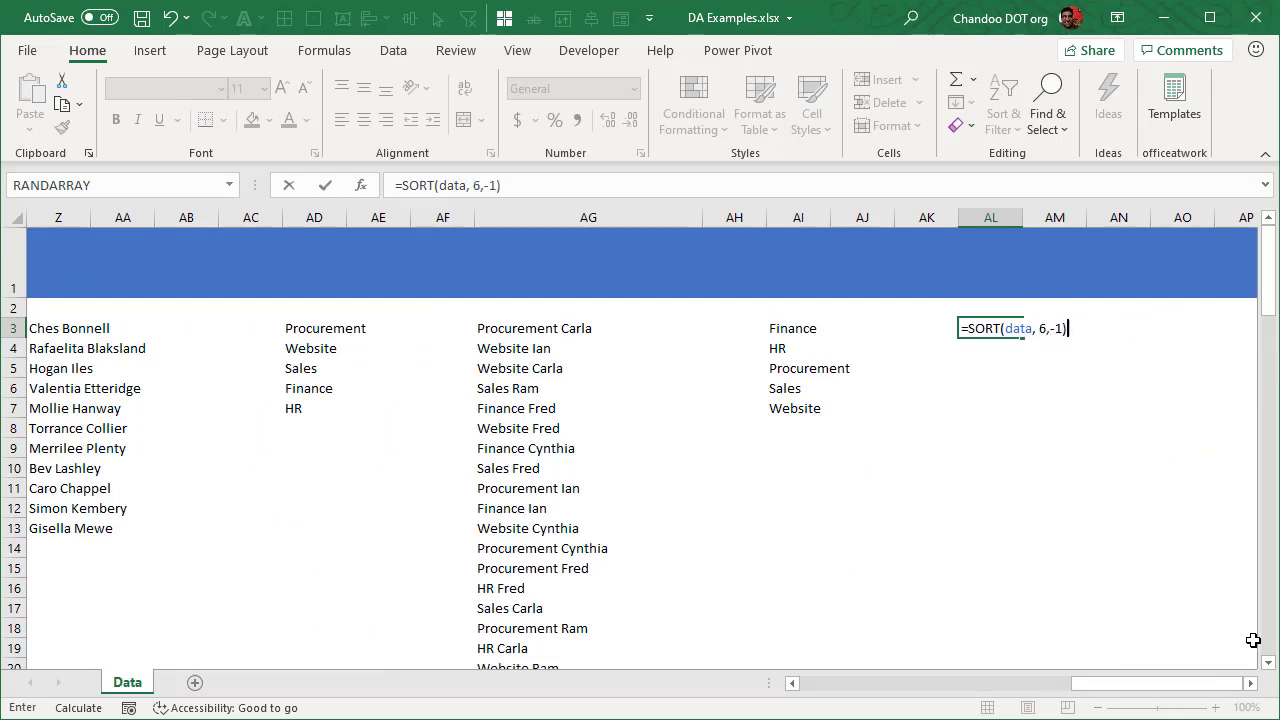
key("Return")
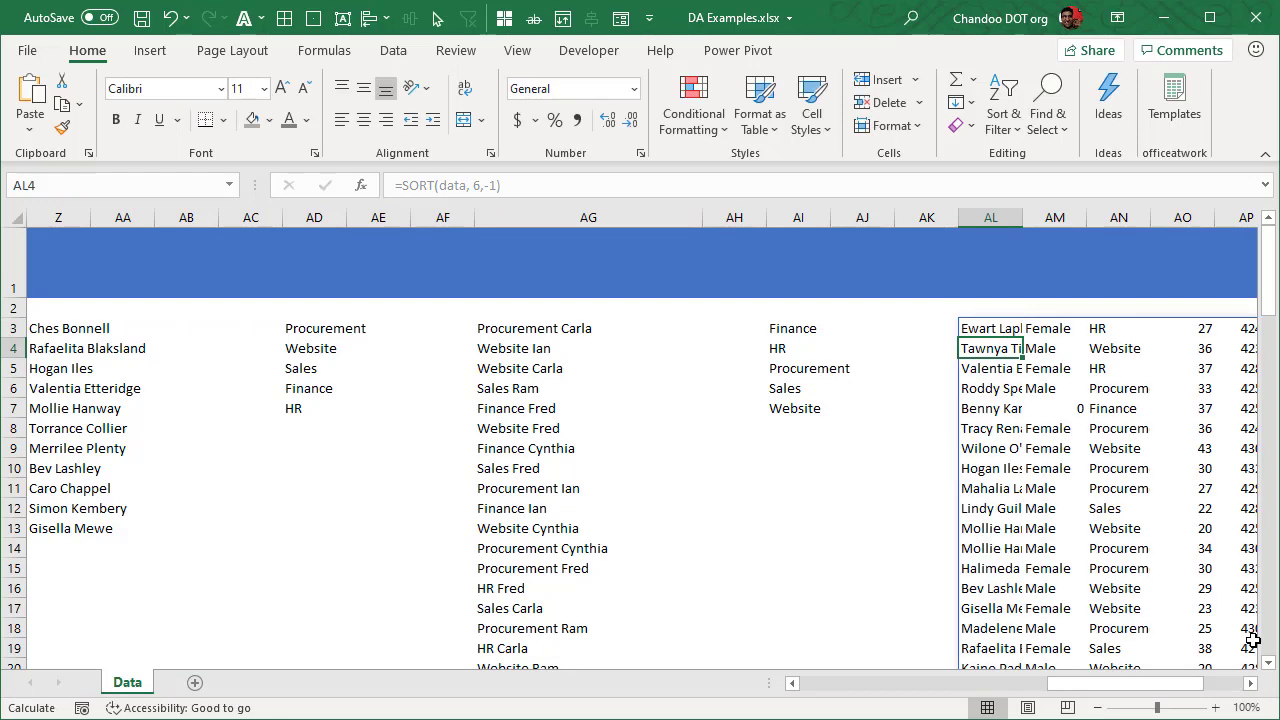
- Examine the sorted employee rows spilled from AL3 down to the last row, checking the salary order
left_click(1251, 683)
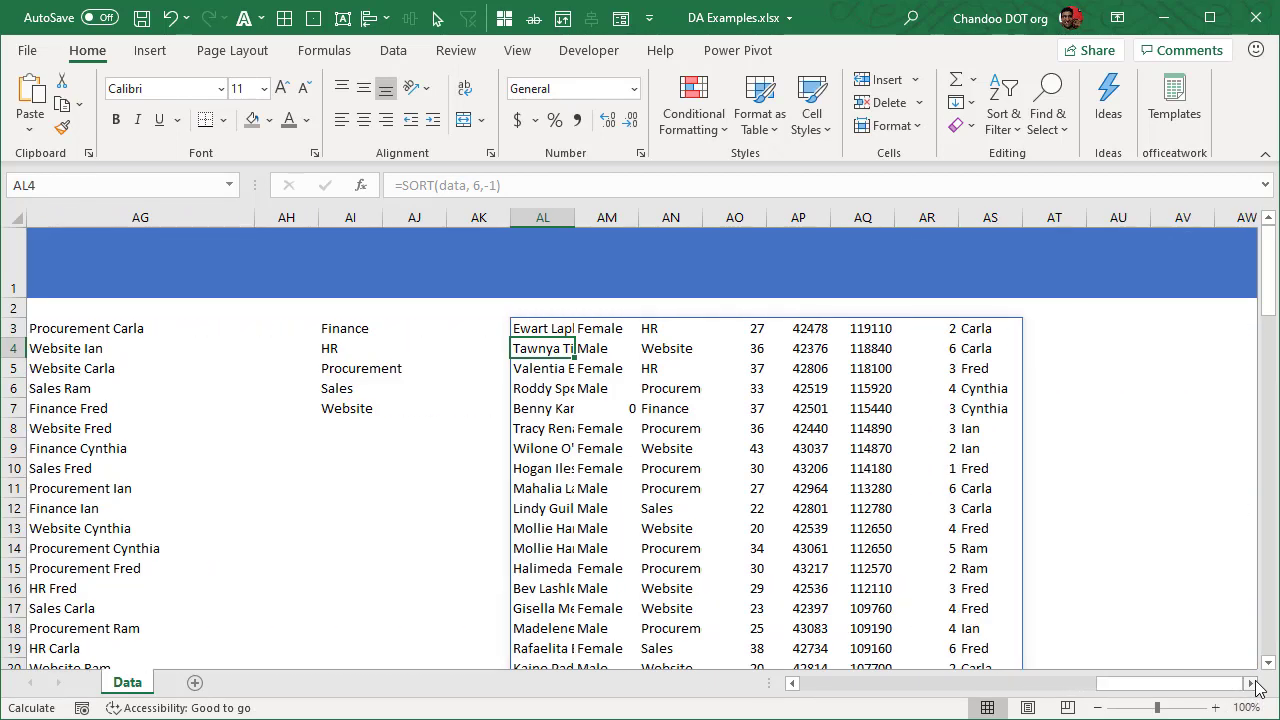
scroll(946, 545, "down", 20)
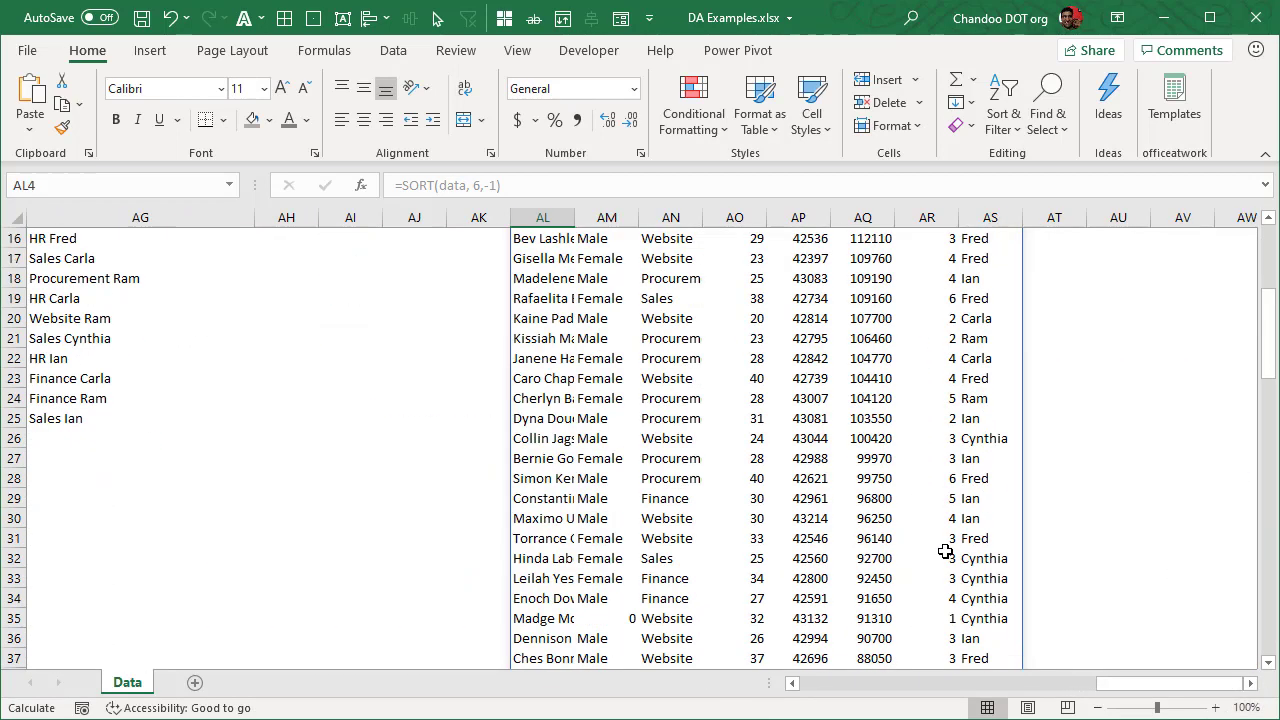
scroll(944, 567, "down", 3)
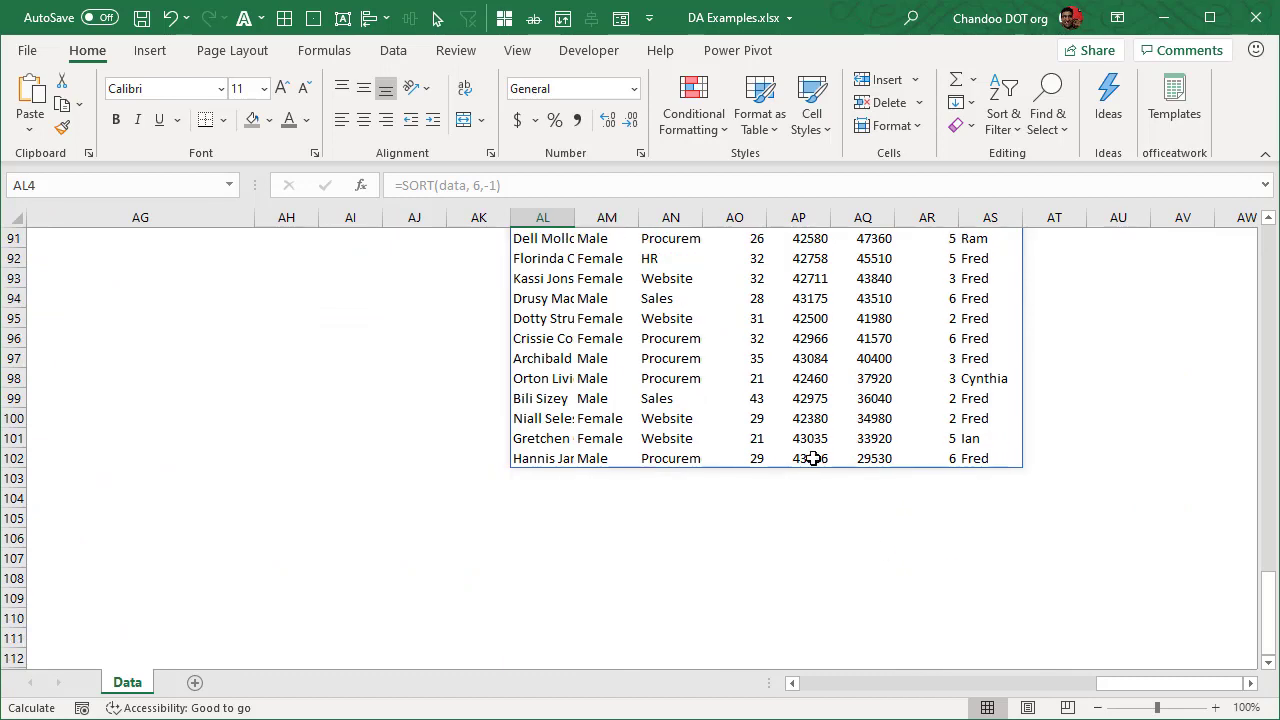
scroll(814, 457, "up", 20)
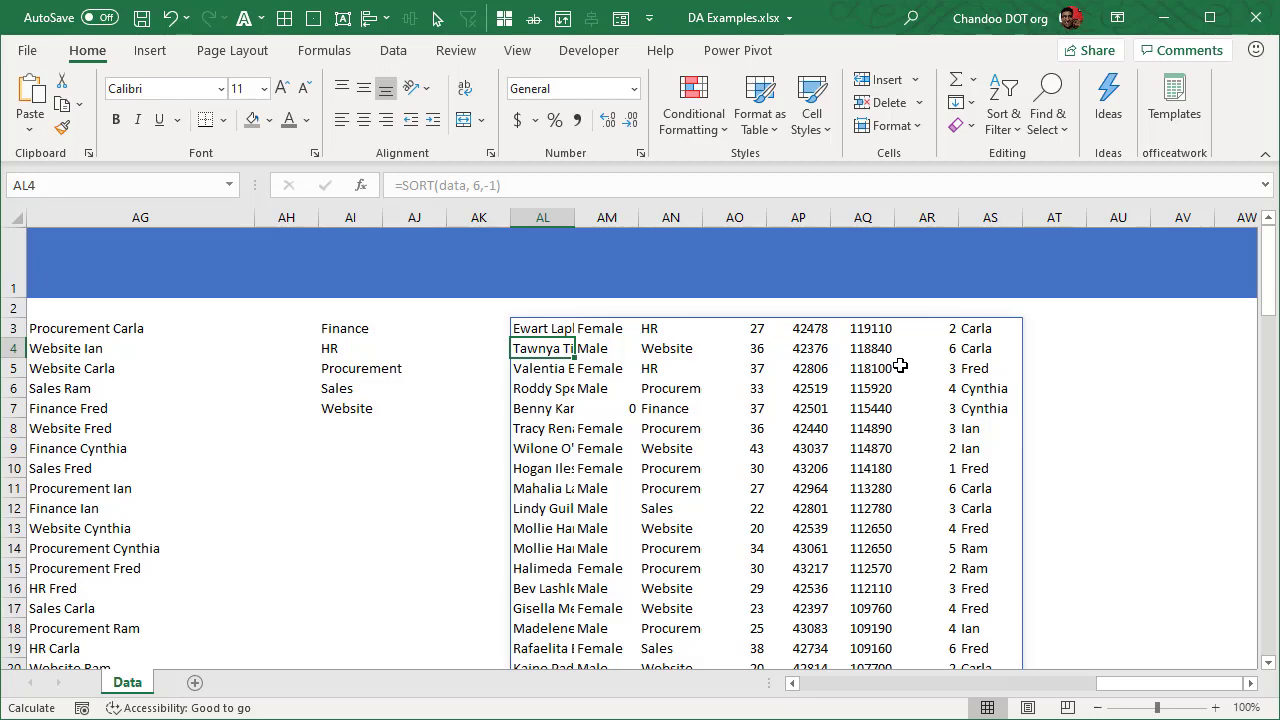
- Begin a sorting formula in AW3 with =sort
left_click(1250, 683)
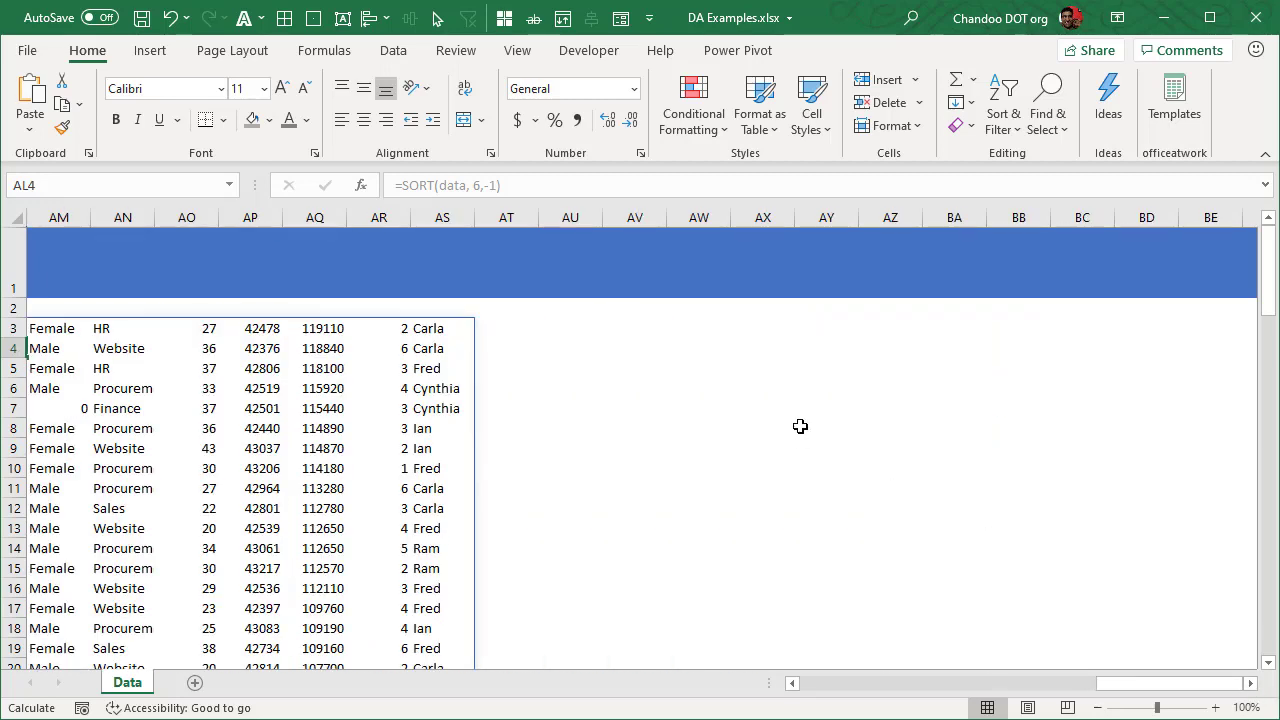
left_click(698, 328)
type("=")
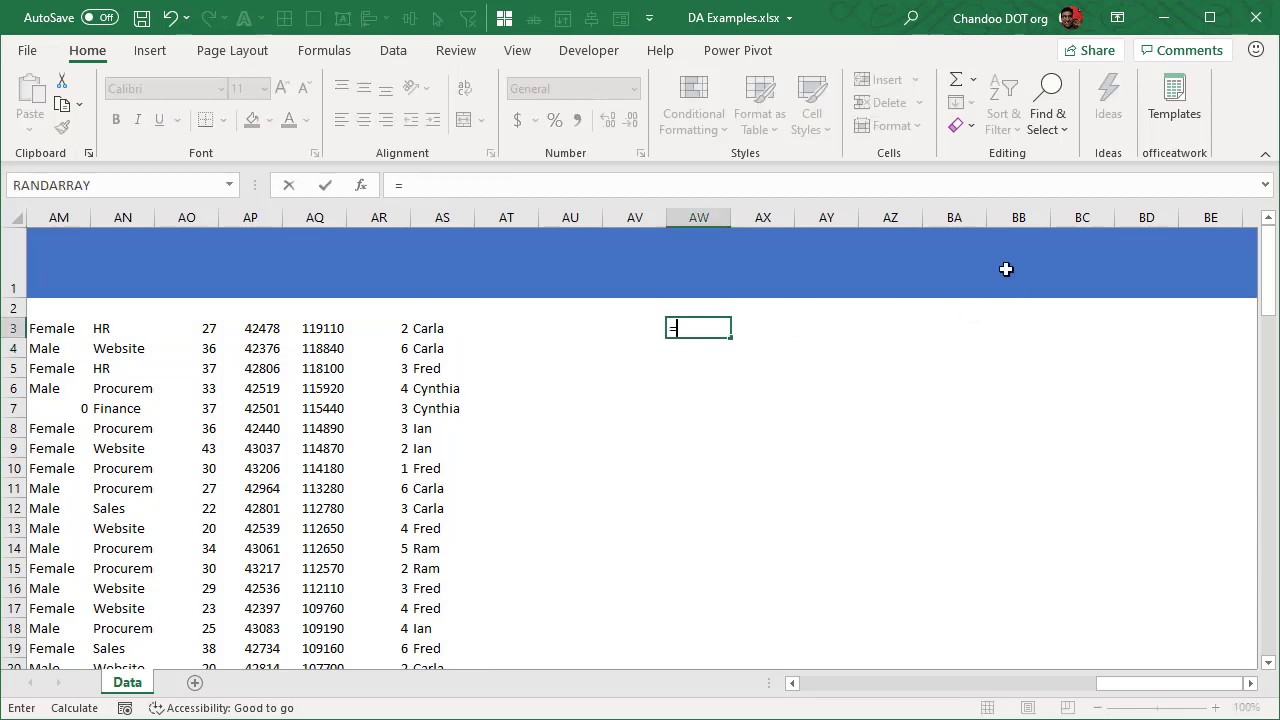
type("sort")
key("Tab")
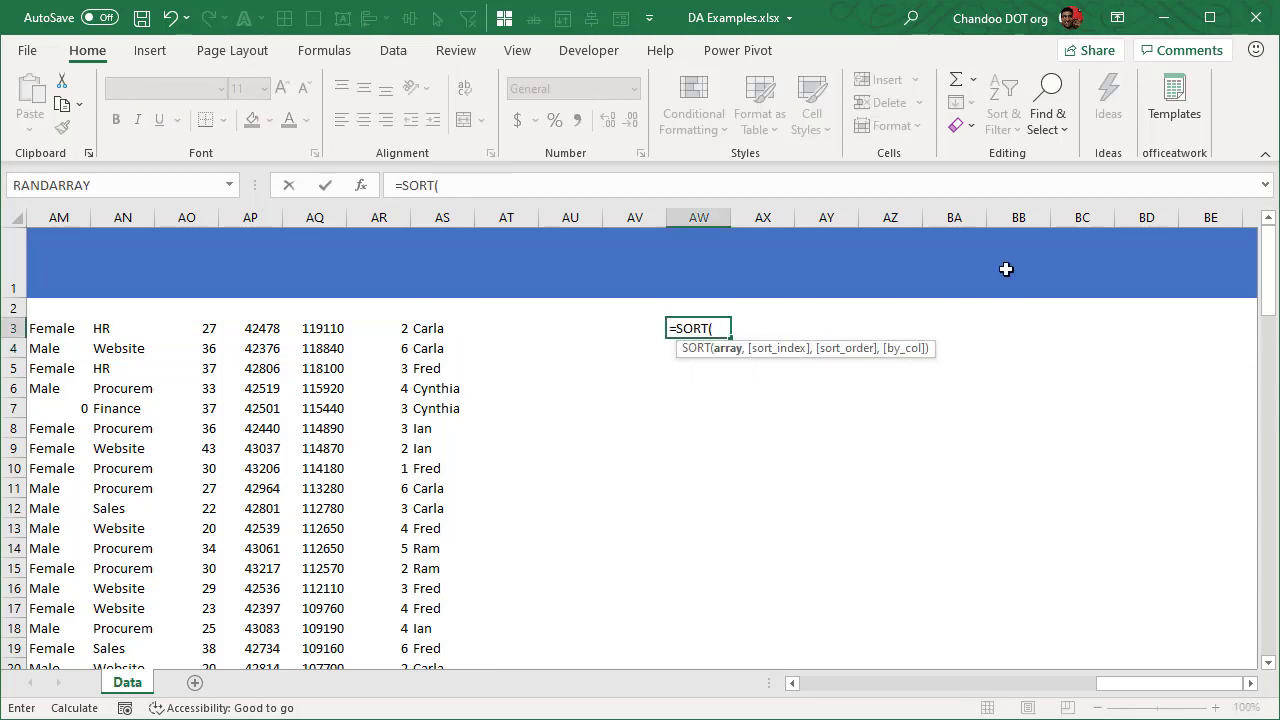
type("data,")
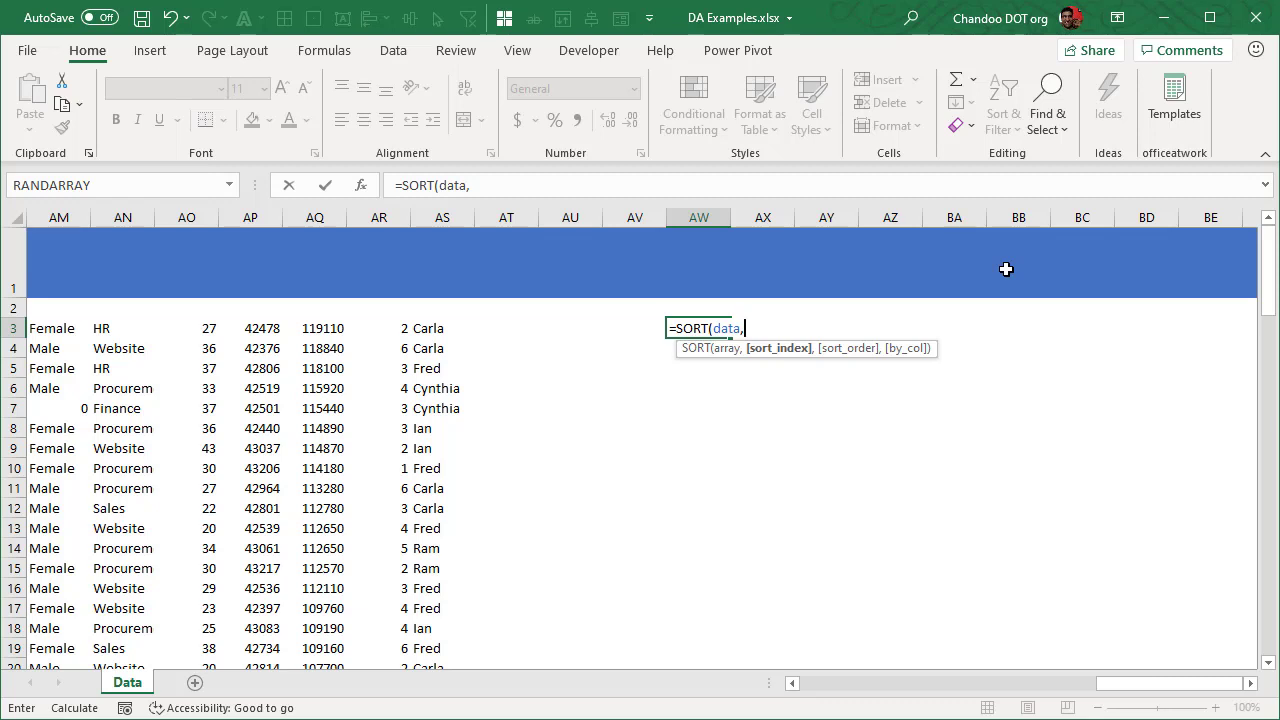
key("BackSpace")
key("BackSpace")
key("BackSpace")
key("BackSpace")
key("BackSpace")
key("BackSpace")
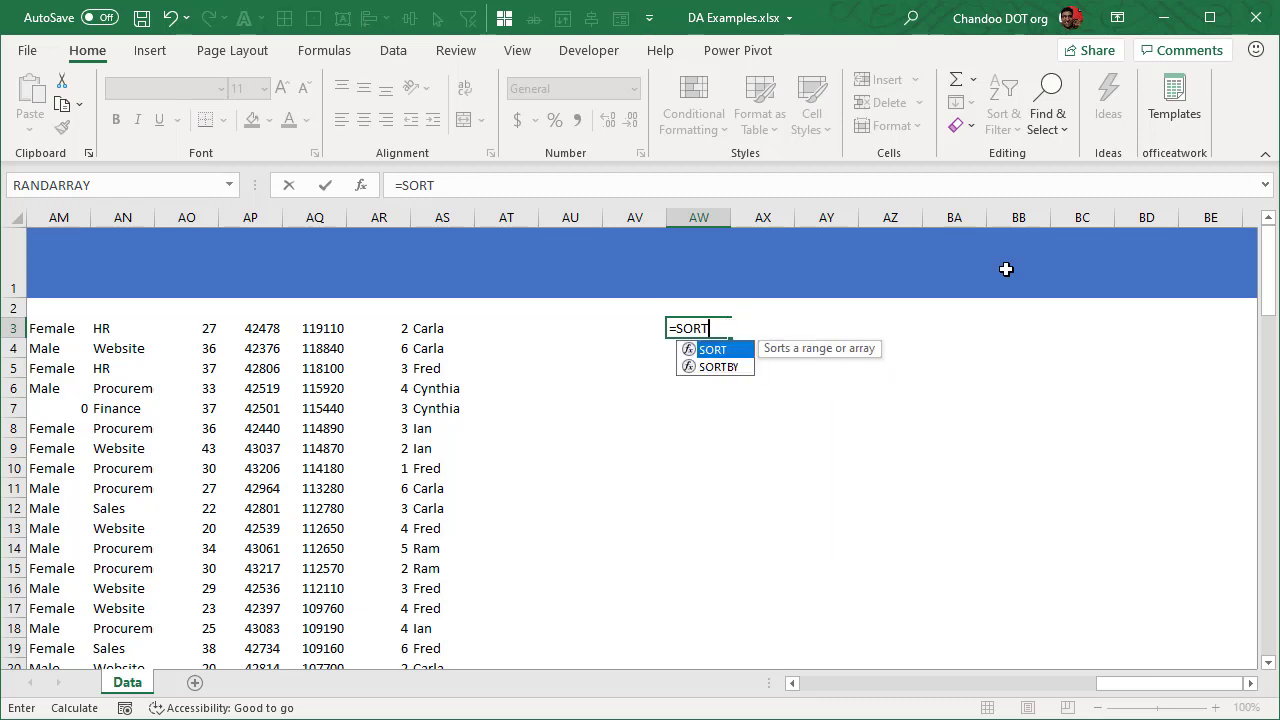
- Complete AW3's formula as =SORTBY(data, data[Department],1, data[Salary],-1) and enter it
type("BY(")
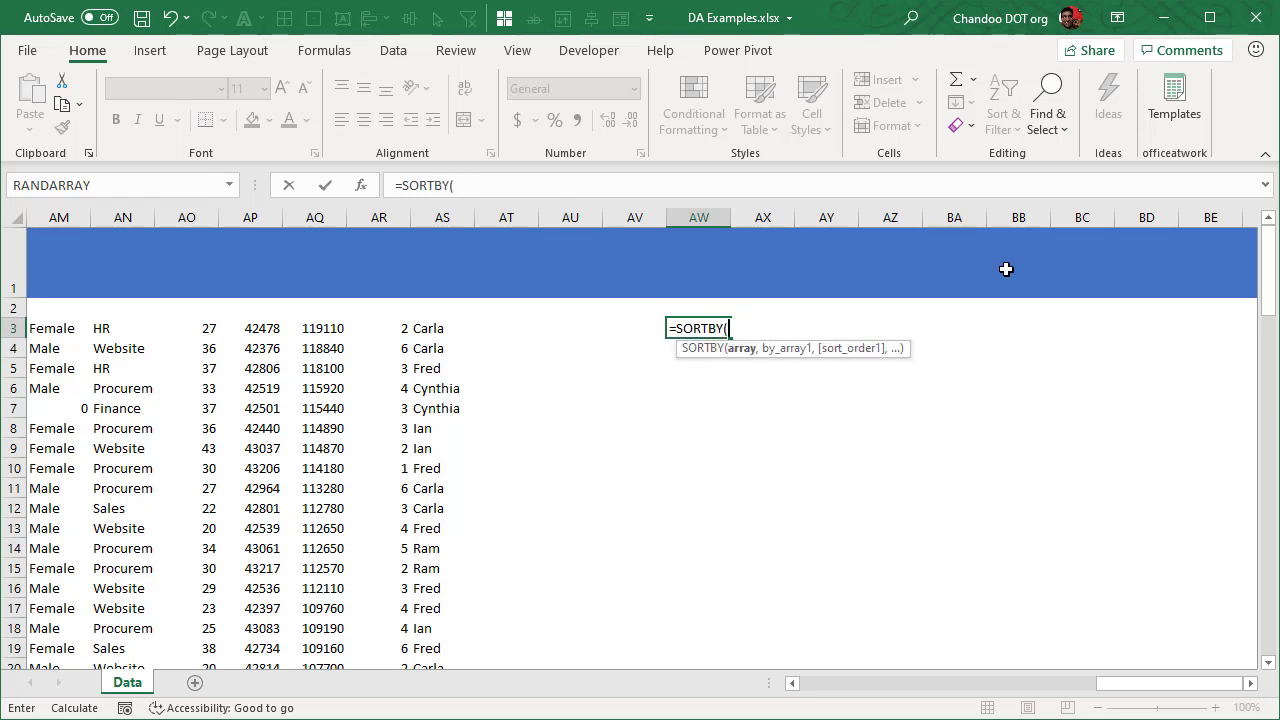
type("data,")
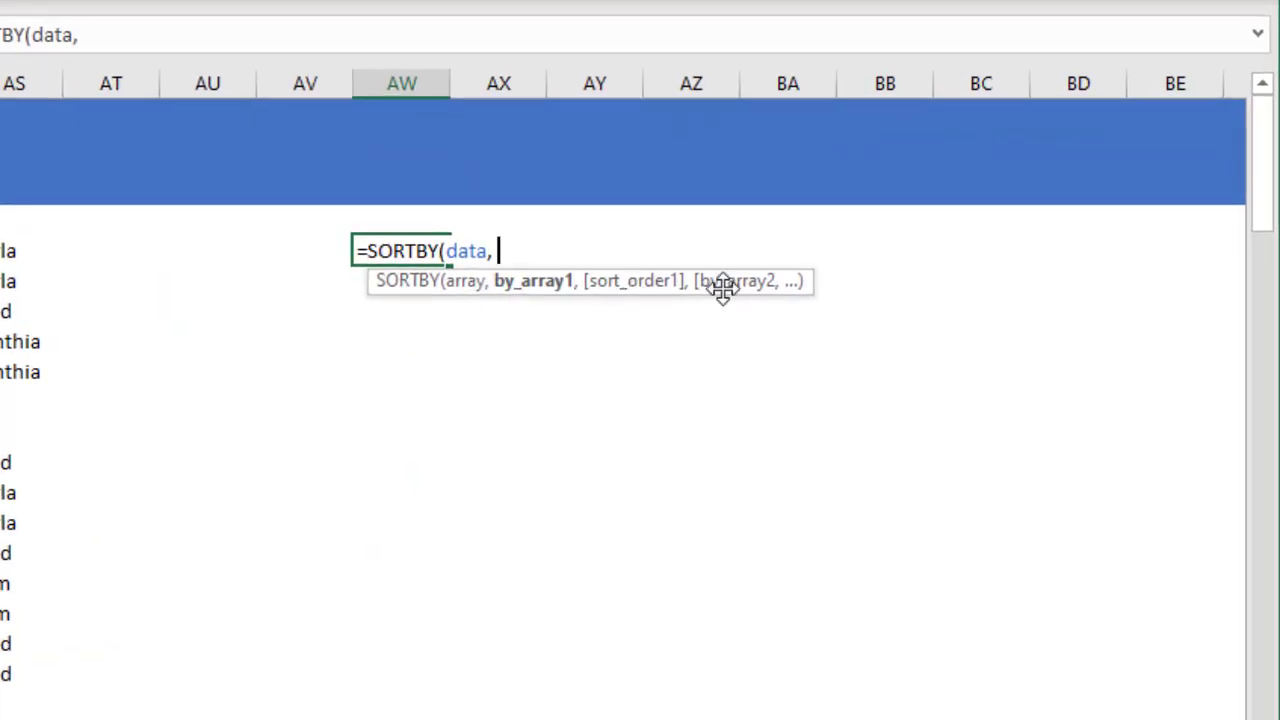
type("da")
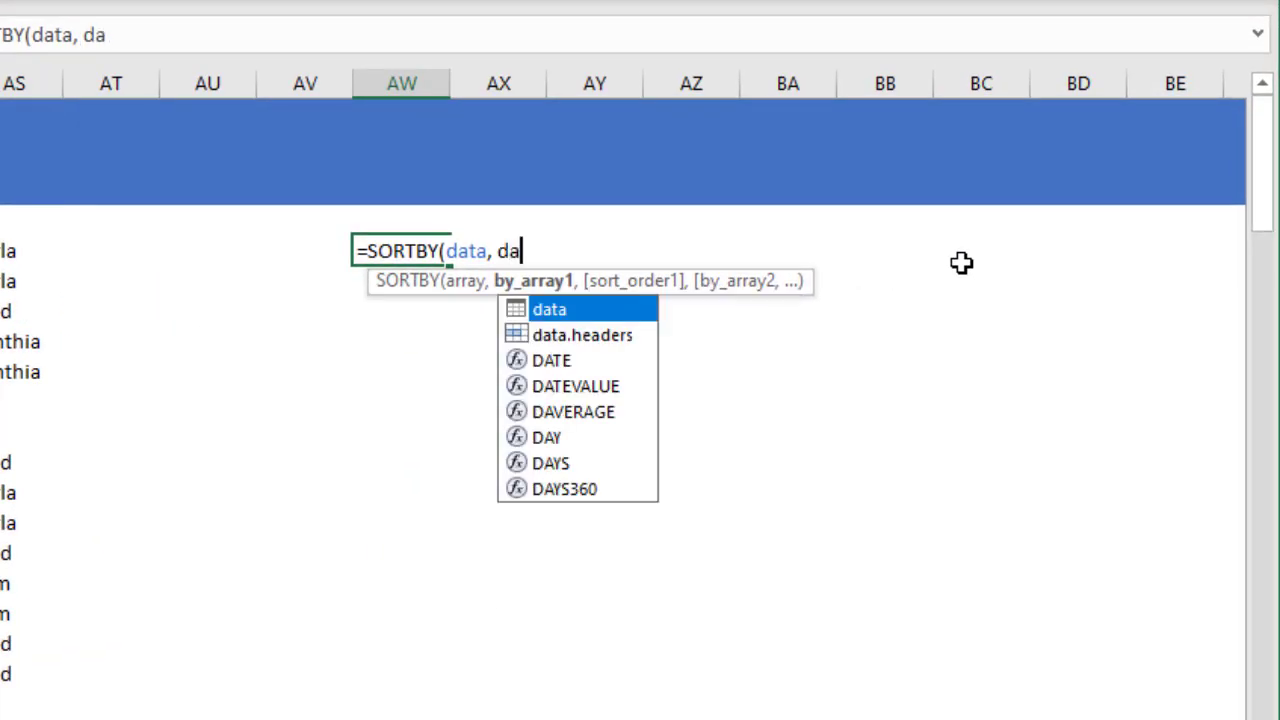
type("ta[de")
key("Tab")
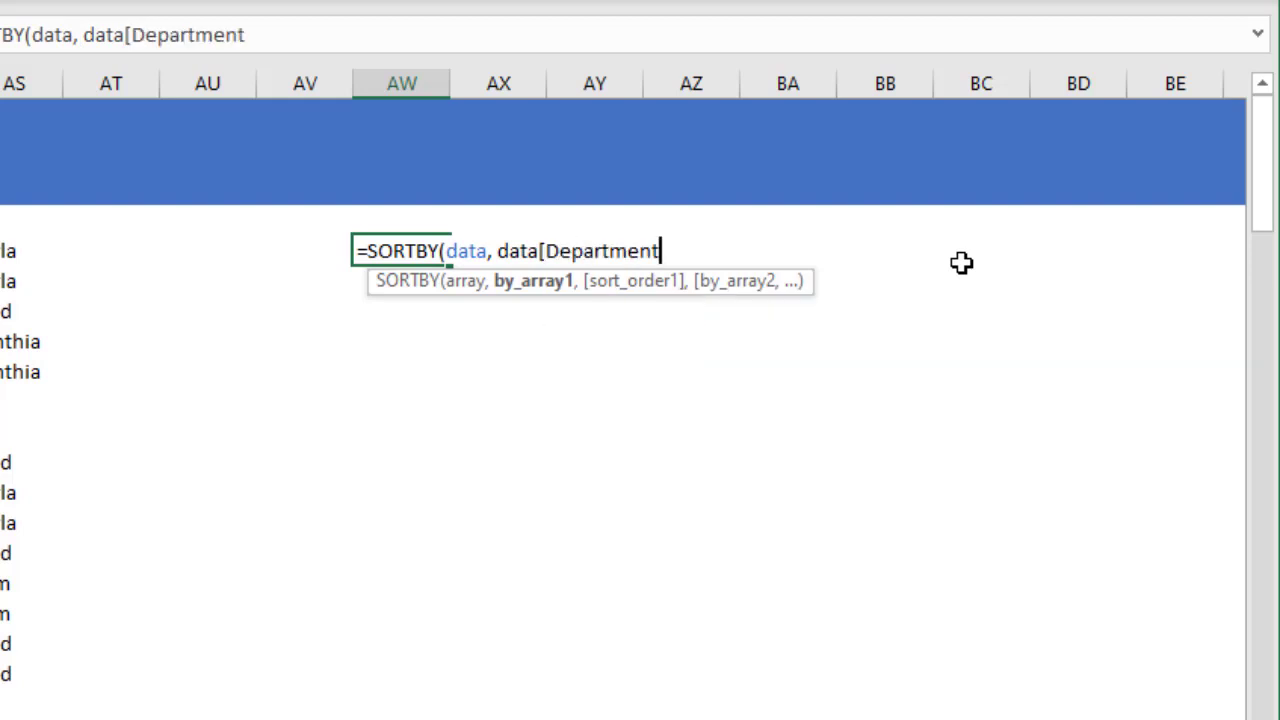
type("],1")
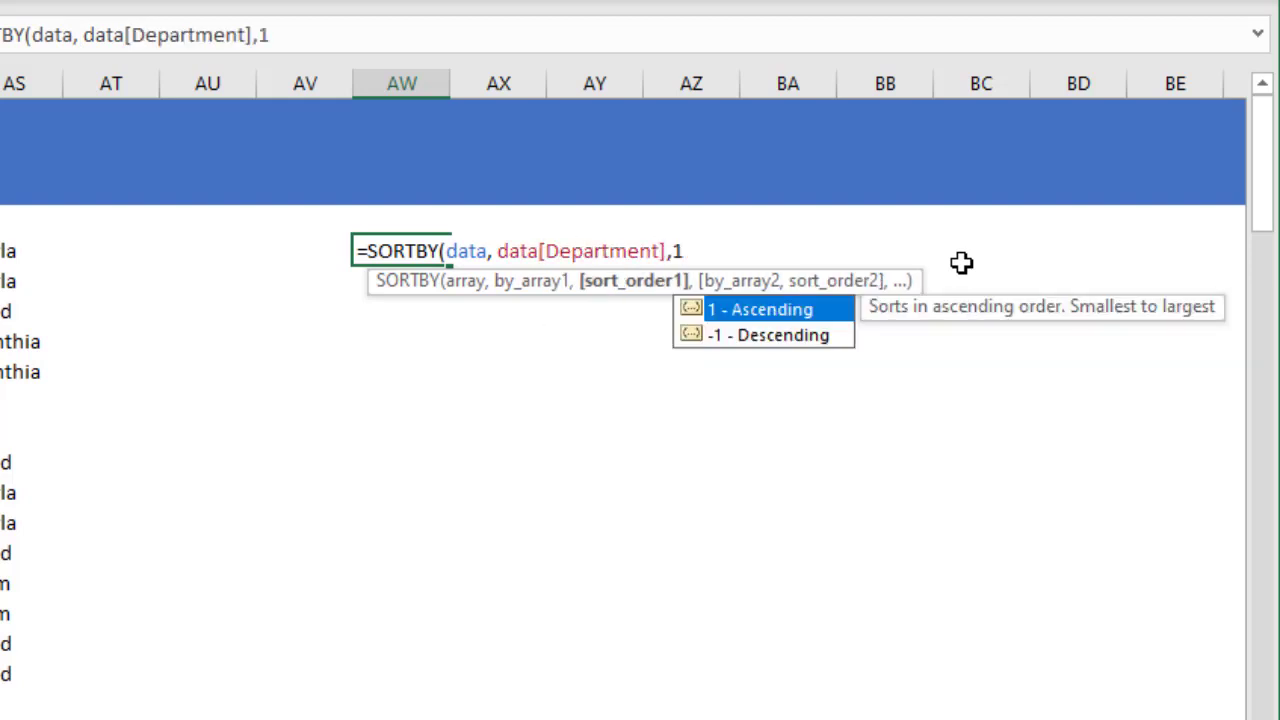
type(", data[s")
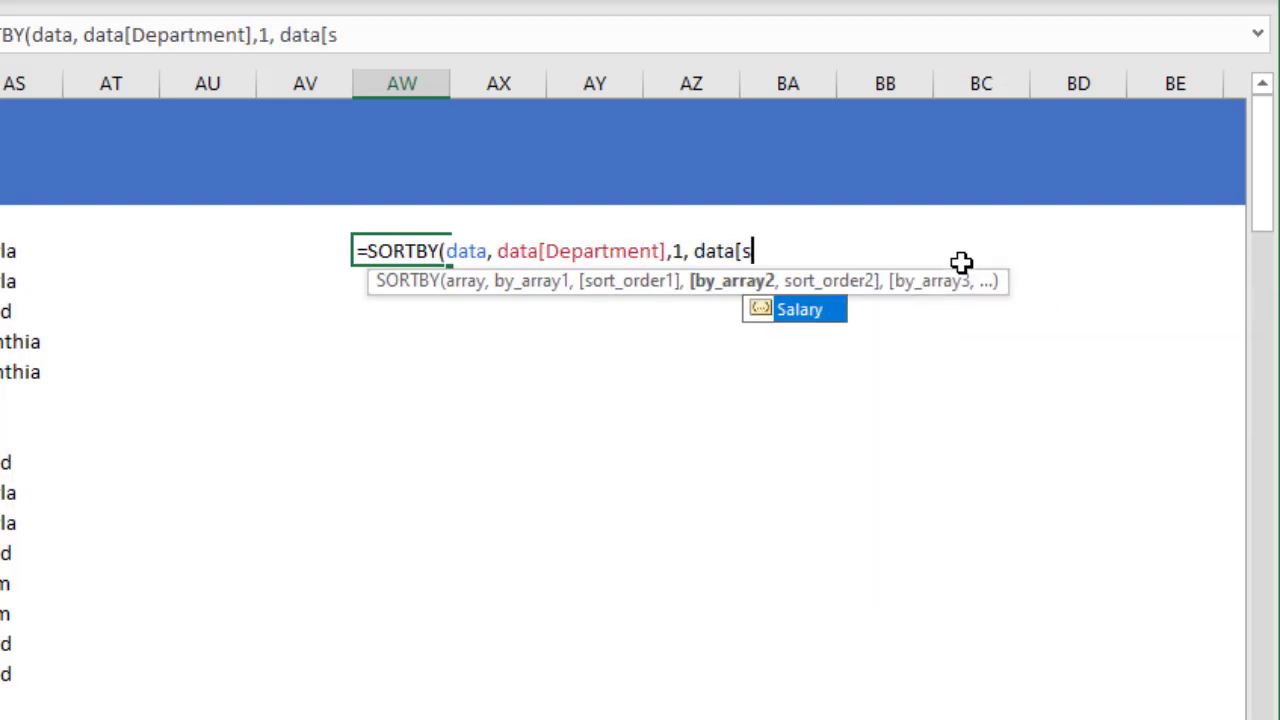
key("Tab")
type("],-1)")
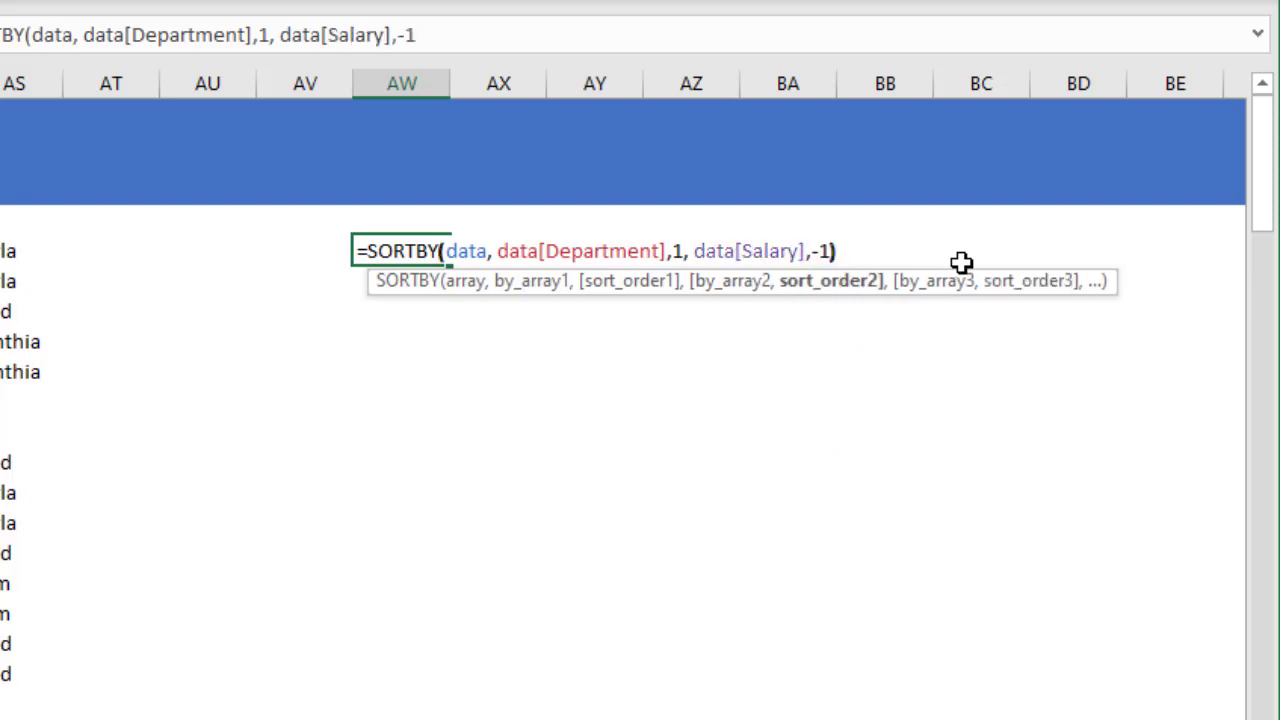
key("Return")
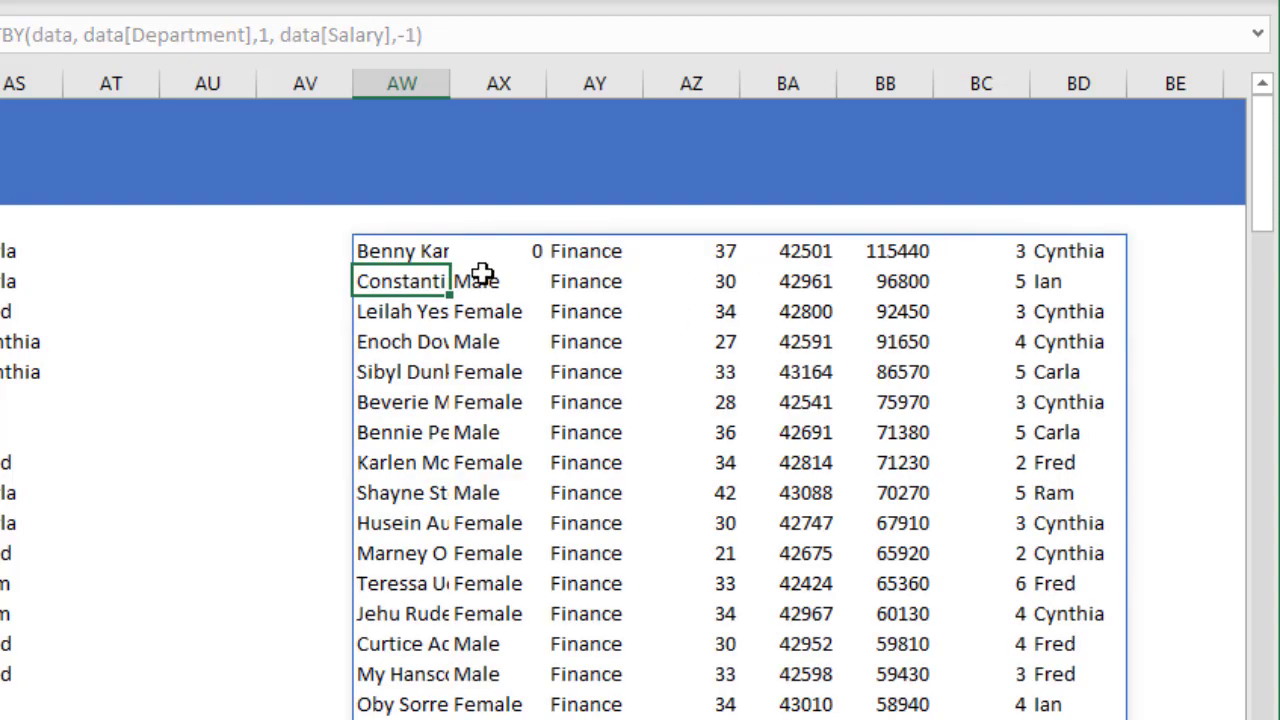
- Examine the Finance rows in the SORTBY result, checking their grouping by department and their salary order
left_click_drag(609, 251, 586, 506)
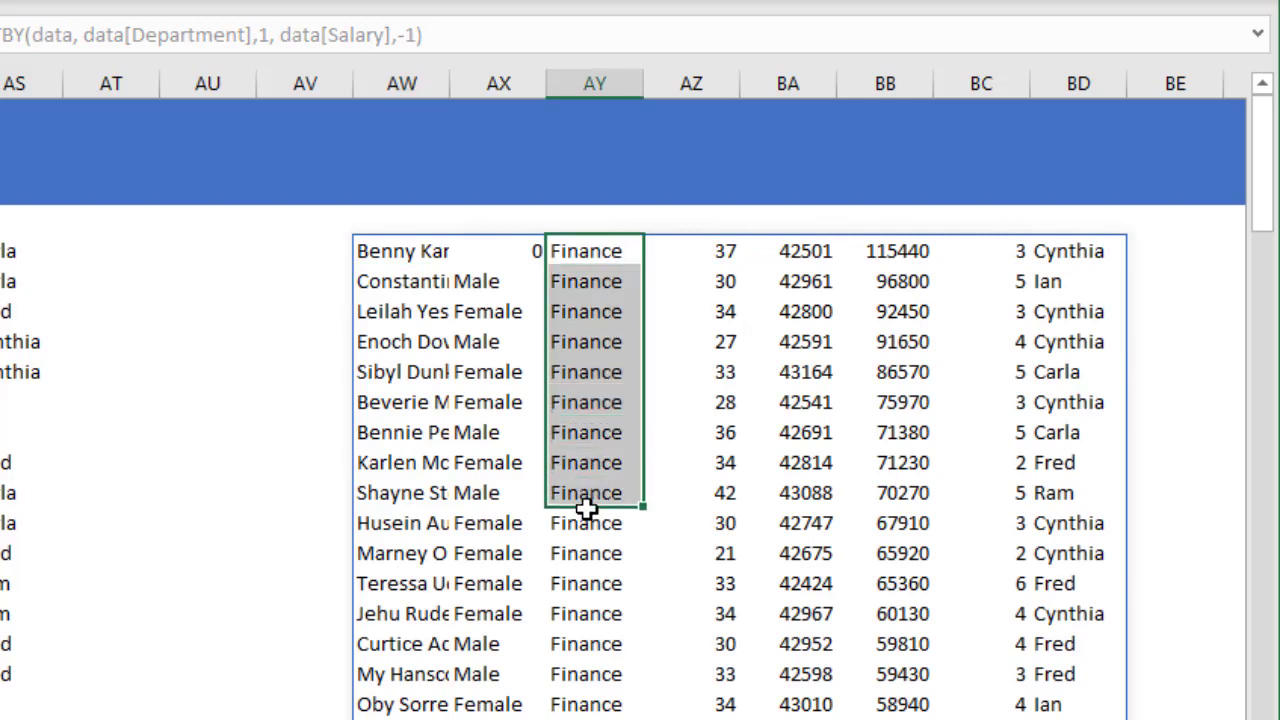
scroll(594, 523, "down", 6)
scroll(600, 525, "up", 3)
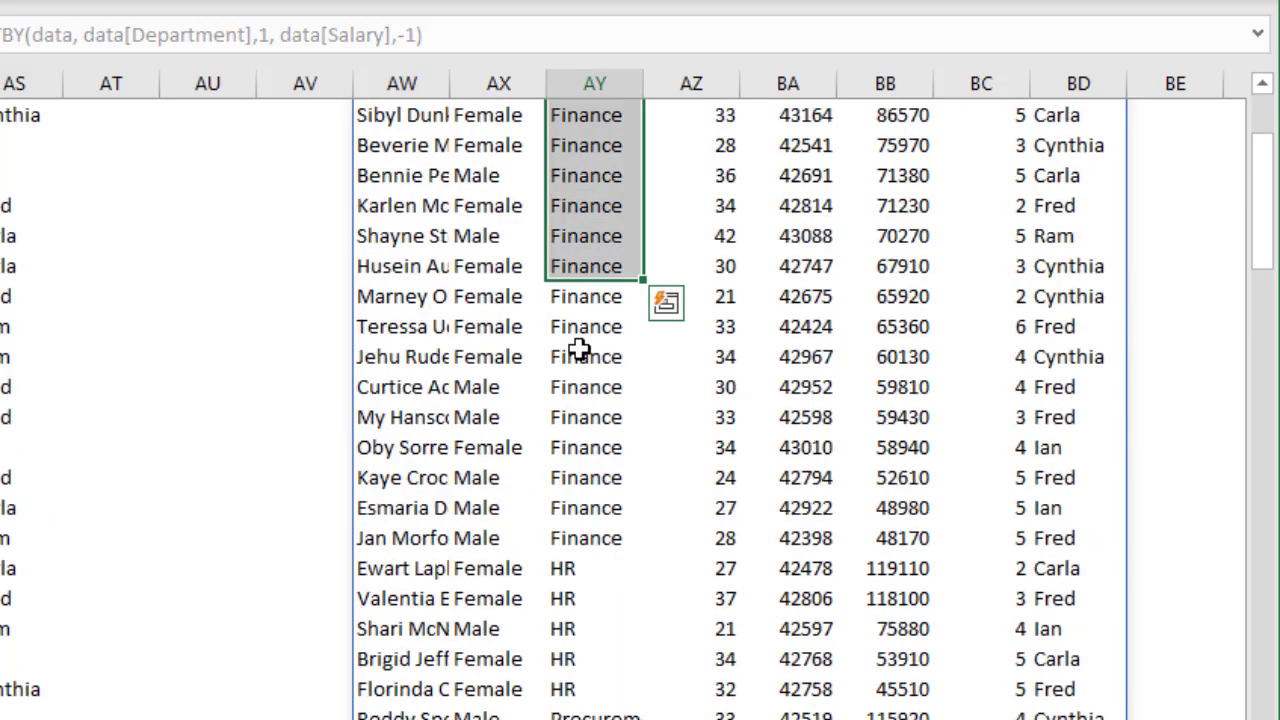
left_click(574, 540, "shift")
scroll(888, 418, "up", 3)
left_click_drag(908, 249, 908, 712)
scroll(917, 690, "down", 1)
scroll(917, 690, "down", 4)
- Examine the HR and Procurement groups in the SORTBY result, comparing the department and salary columns
left_click_drag(572, 298, 572, 414)
left_click_drag(893, 298, 895, 415)
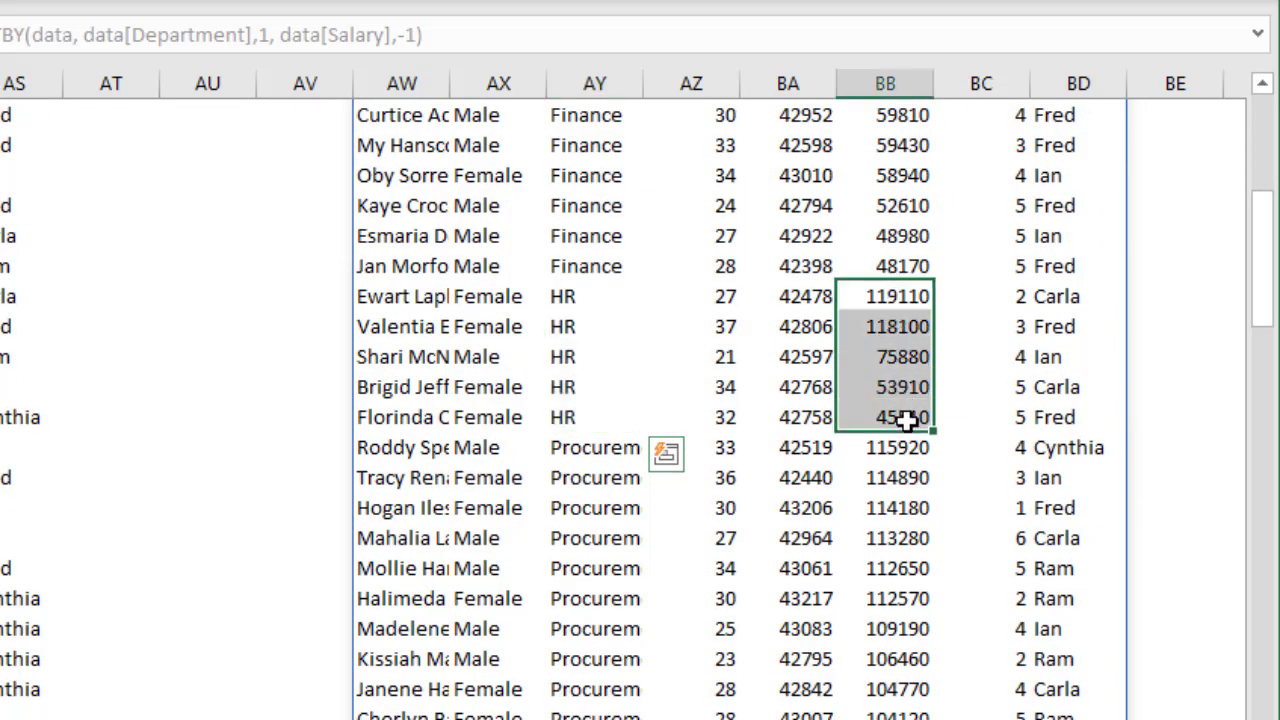
left_click(604, 450)
left_click_drag(613, 503, 600, 659)
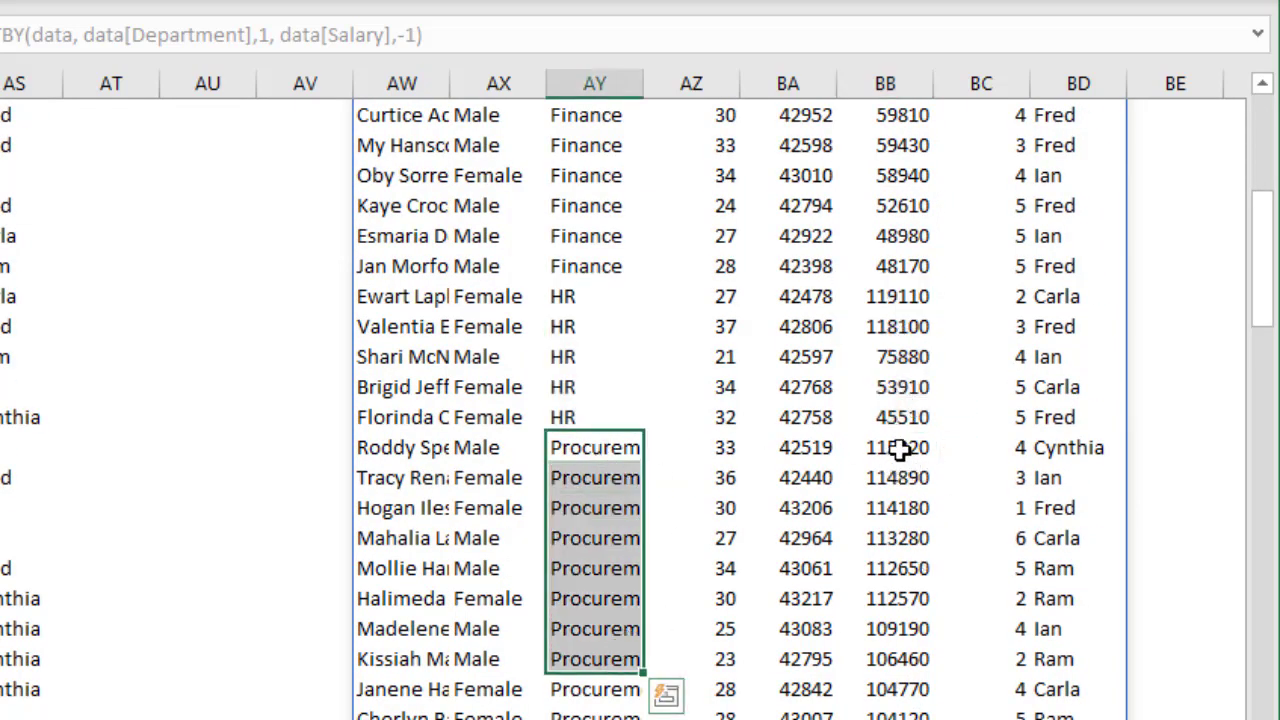
left_click_drag(900, 449, 905, 626)
scroll(910, 598, "down", 5)
scroll(910, 598, "up", 20)
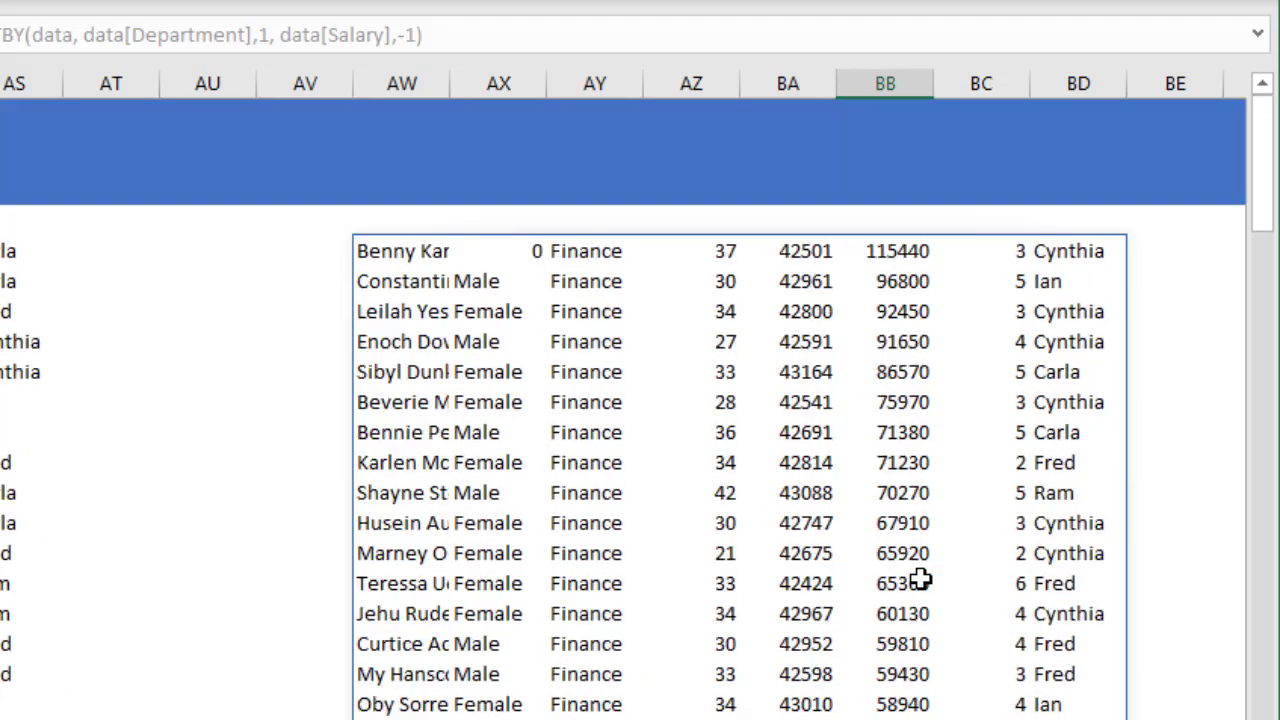
- Review the FILTER, UNIQUE, SORT and SORTBY entries in column L's function list
scroll(491, 466, "left", 12)
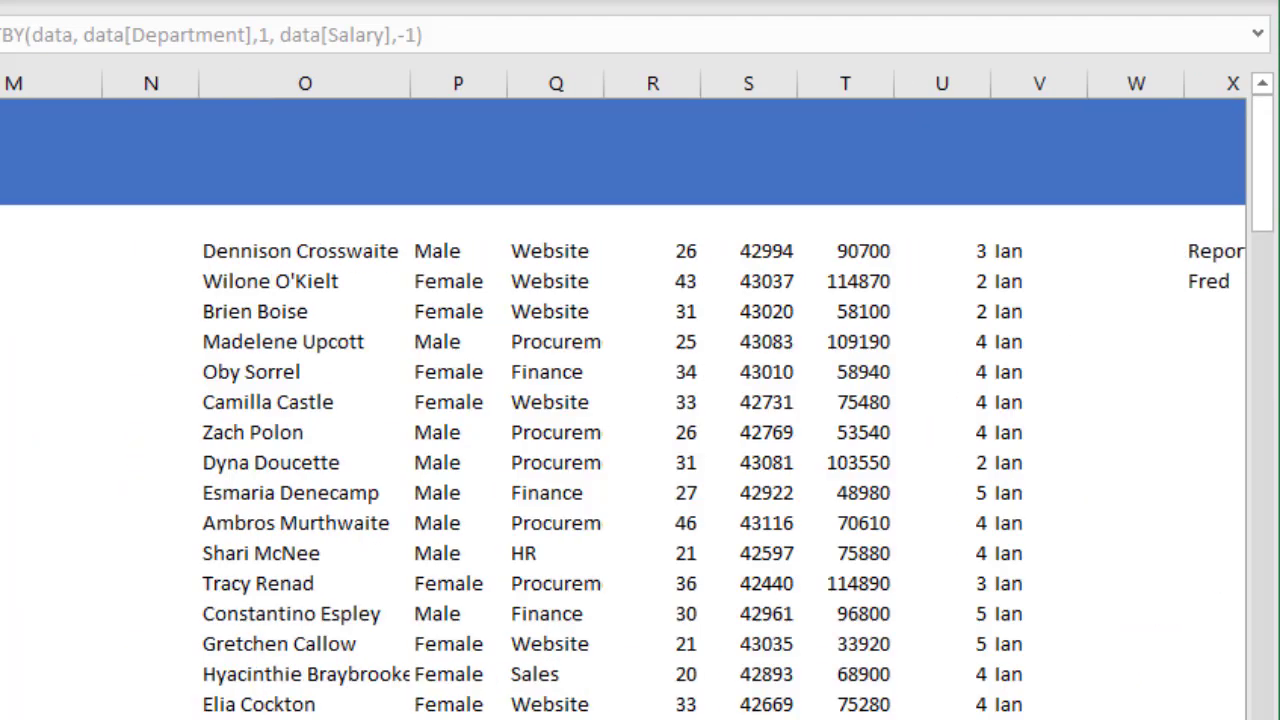
left_click_drag(491, 251, 498, 345)
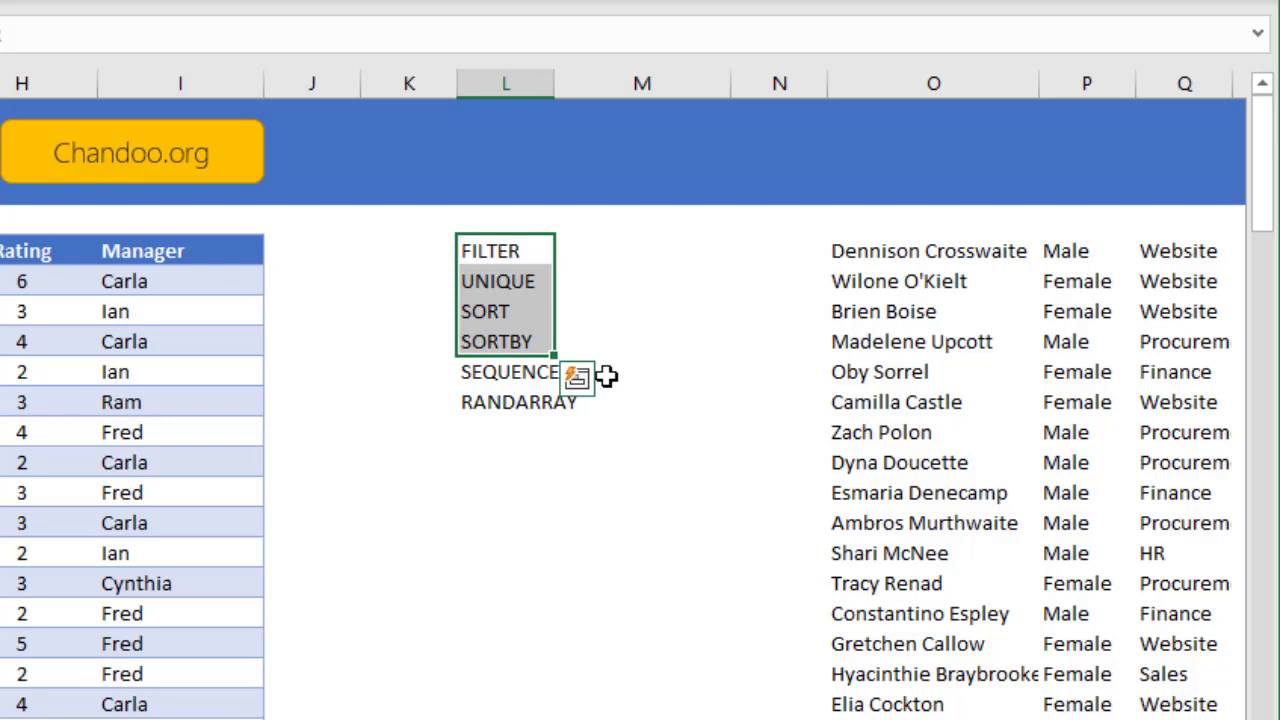
left_click(600, 600)
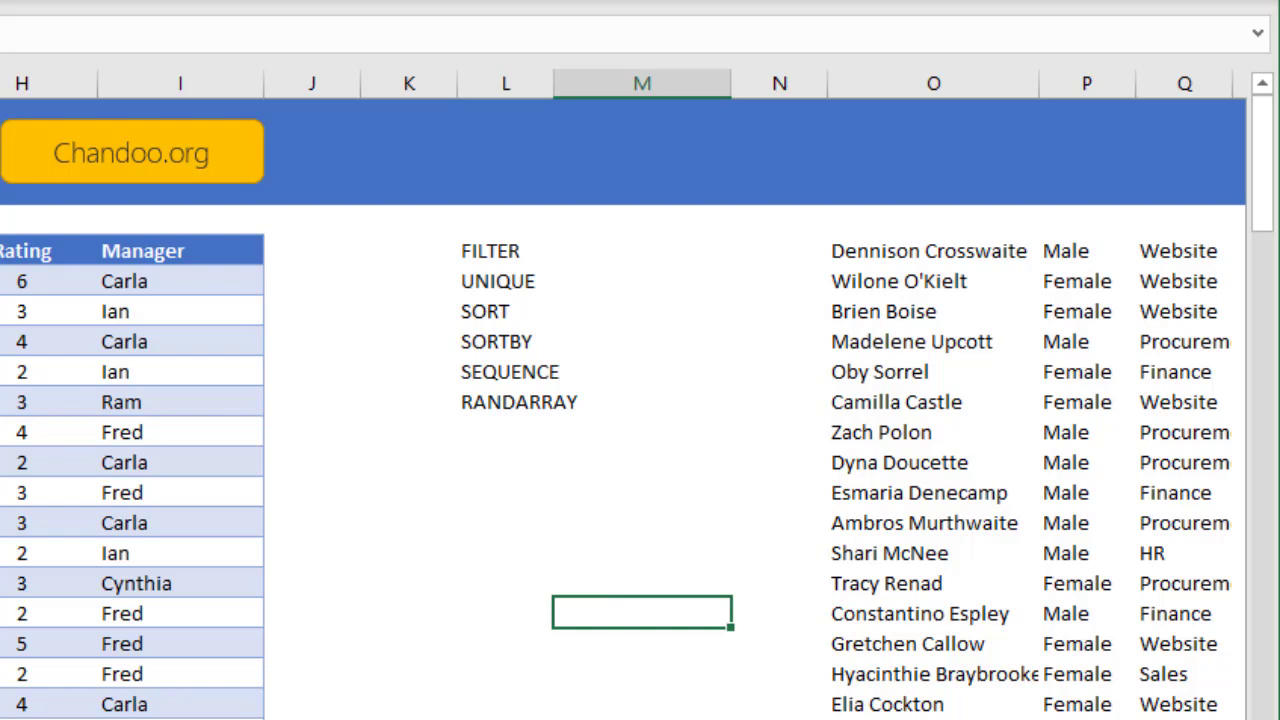
- Enter =SEQUENCE(10) in BG3 to generate a ten-row list of numbers
scroll(640, 400, "right", 15)
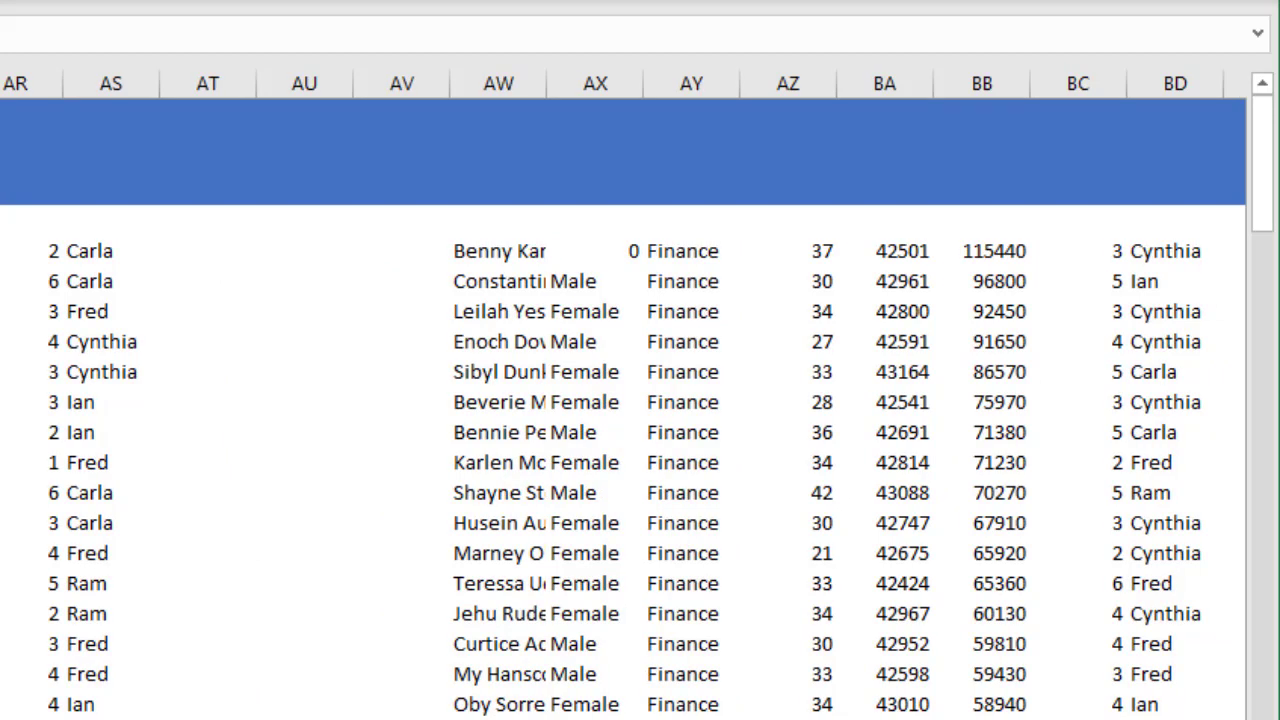
scroll(486, 263, "right", 5)
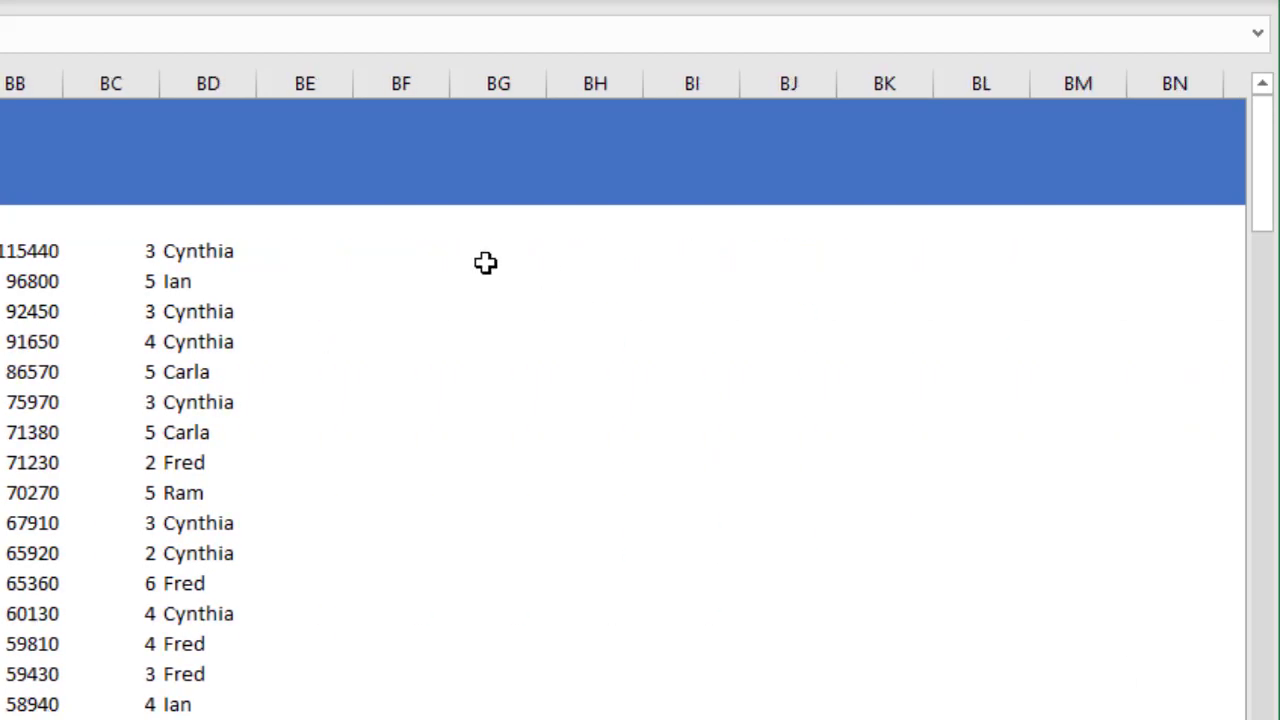
left_click(515, 241)
type("=")
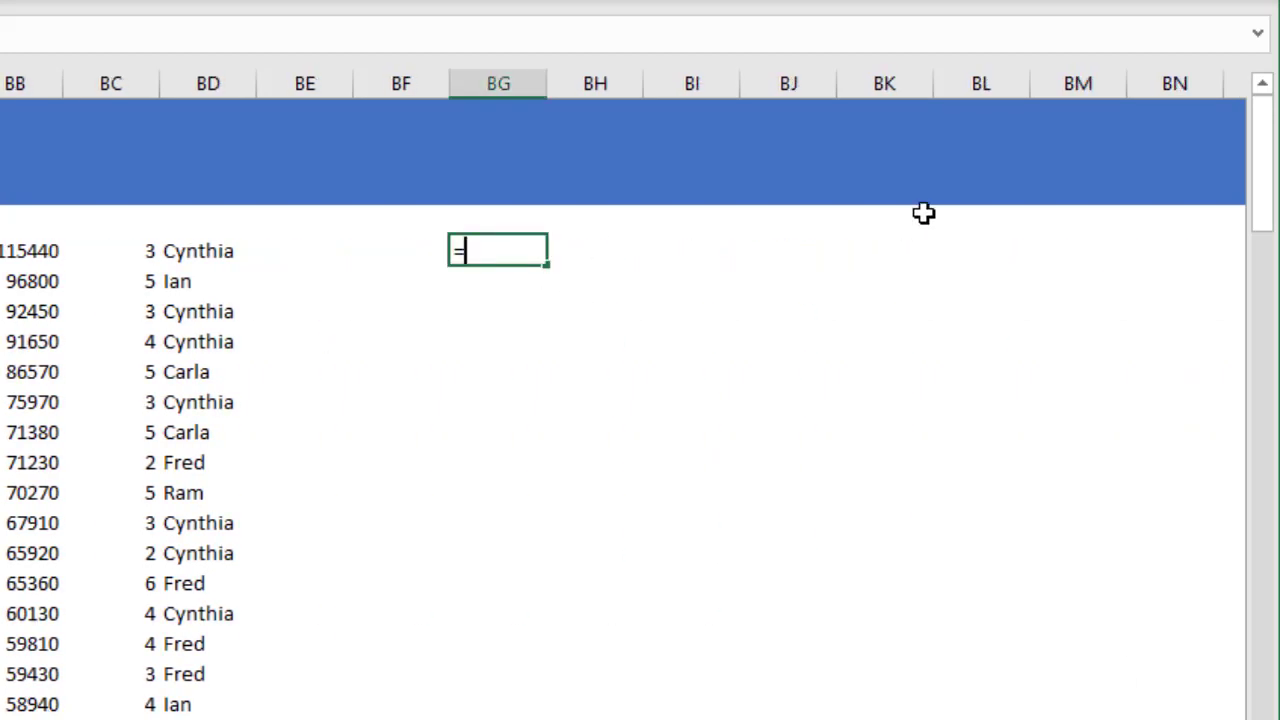
type("se")
key("Down")
key("Down")
key("Down")
key("Down")
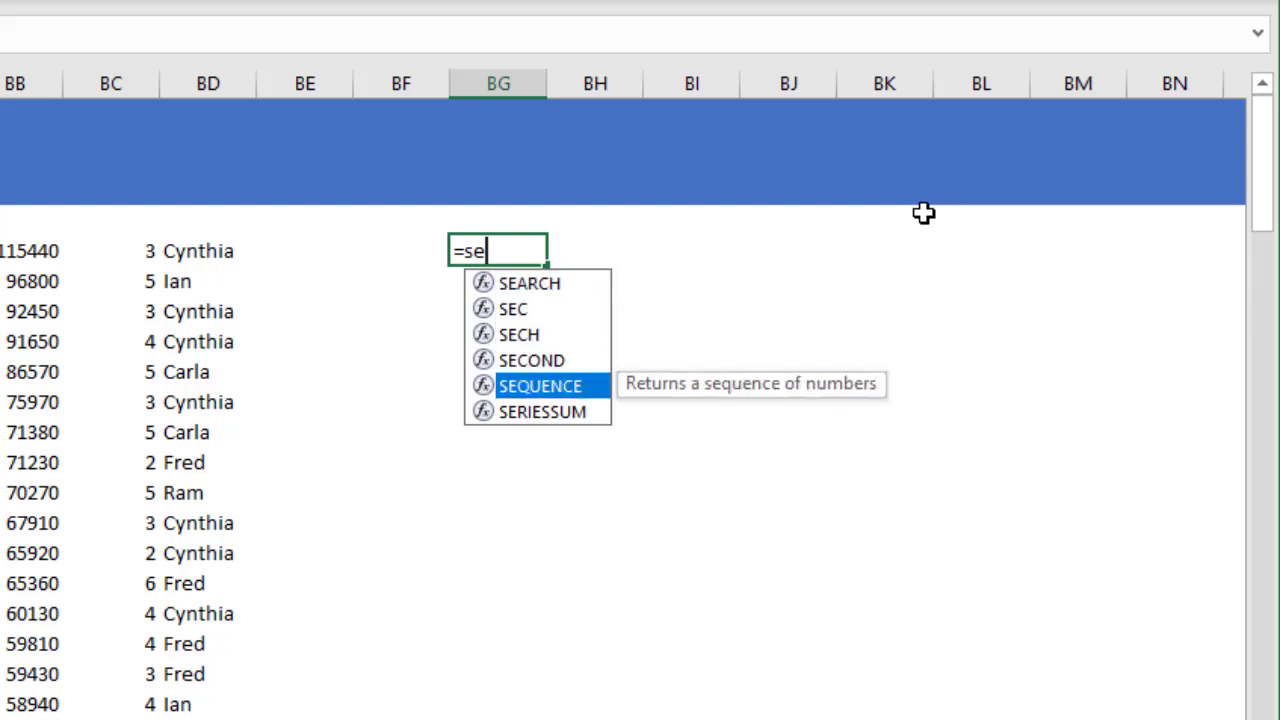
key("Tab")
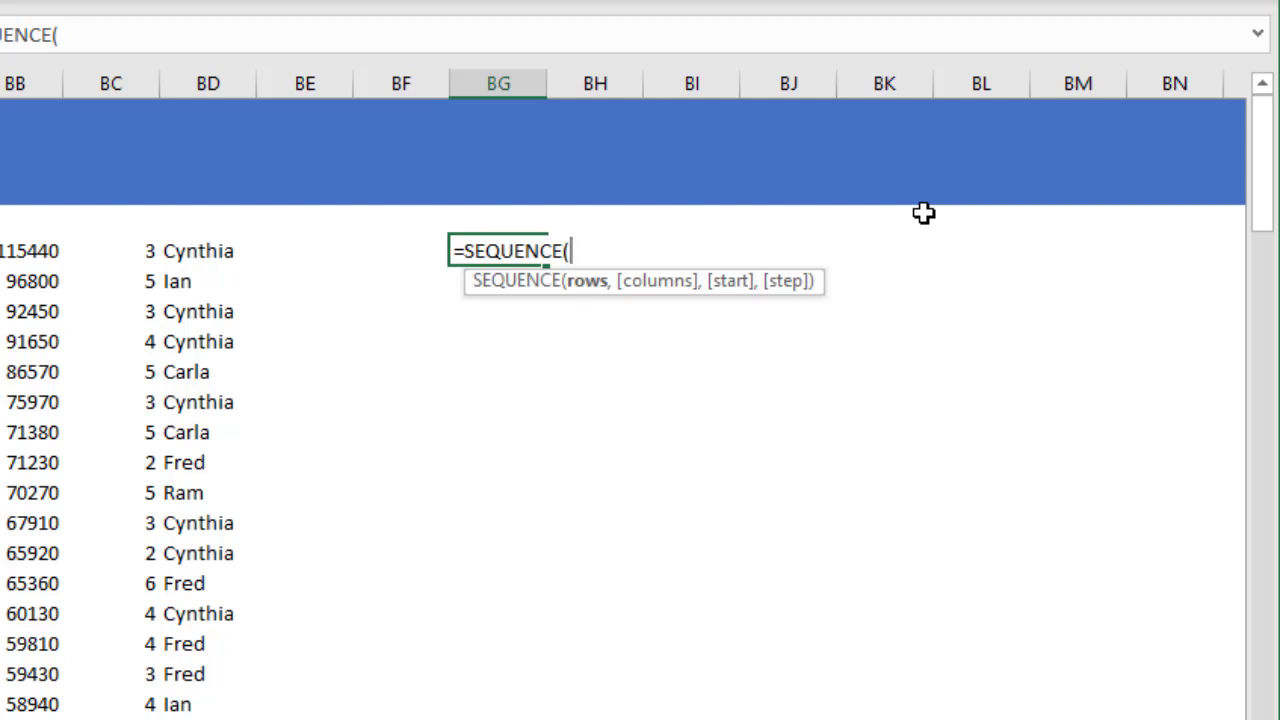
type("10)")
key("Return")
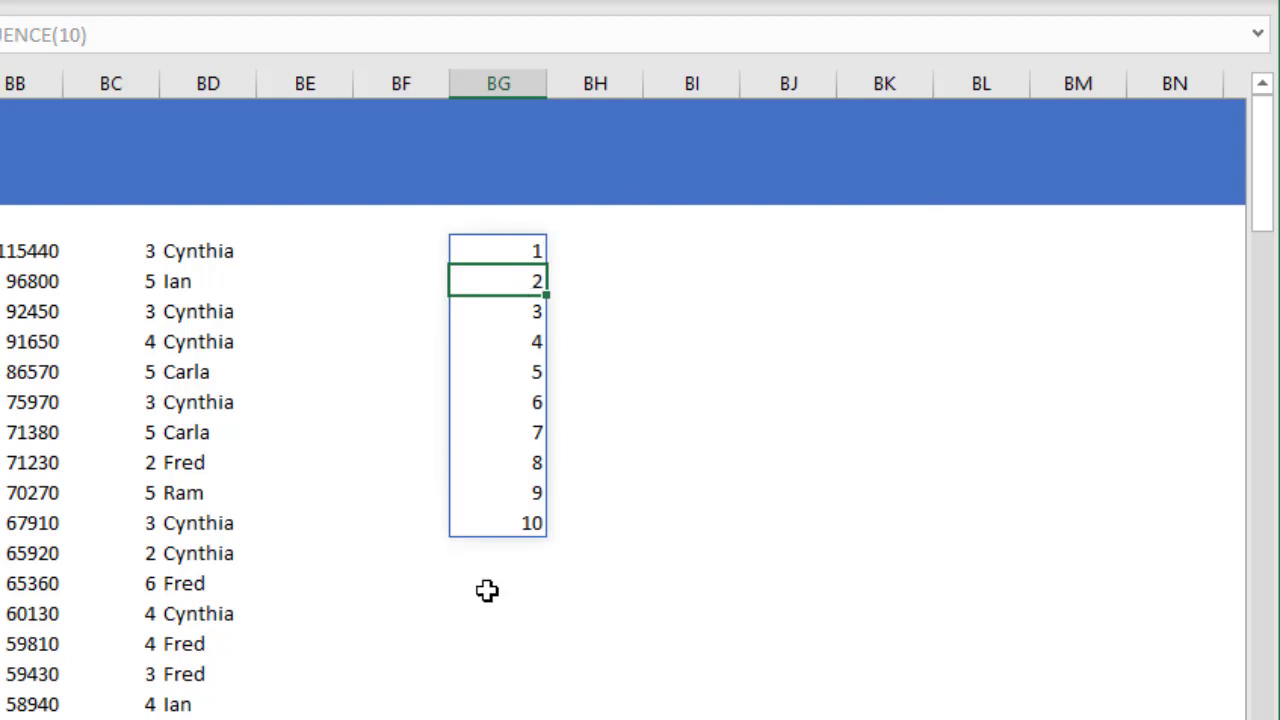
- Enter =SEQUENCE(5,3) in BJ3 to generate a number grid of five rows and three columns
left_click(614, 251)
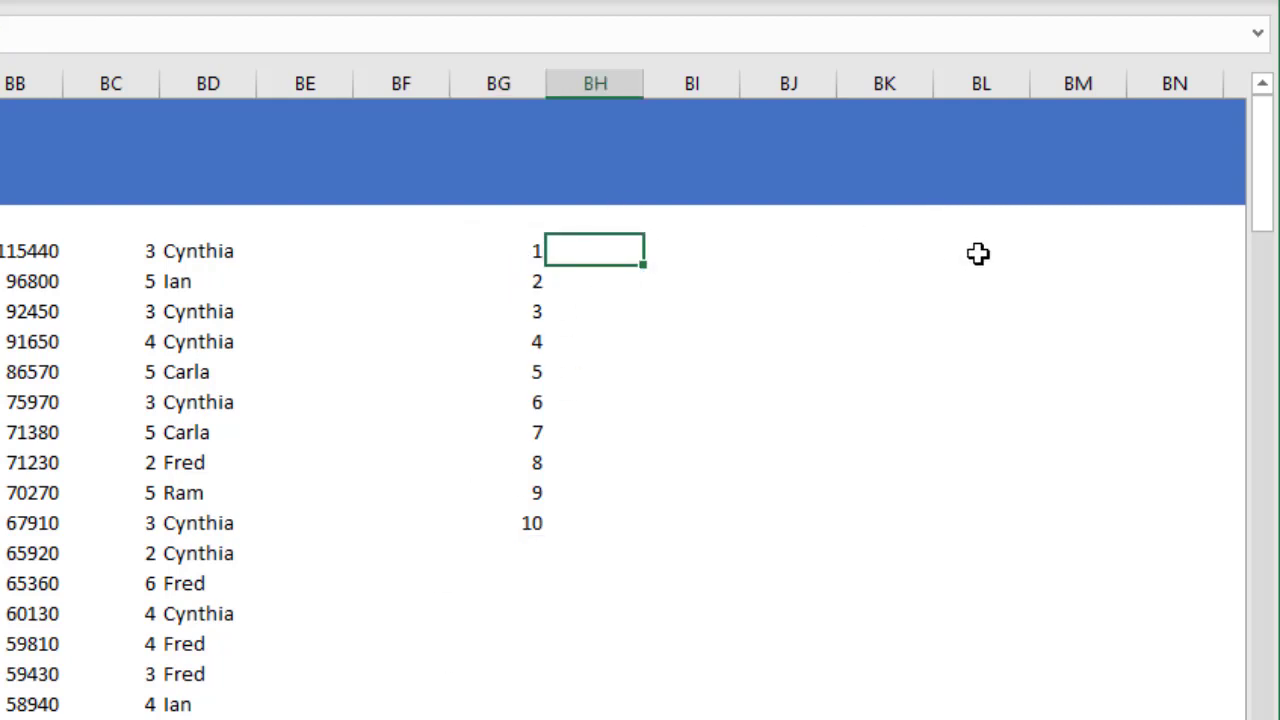
left_click(777, 254)
type("=se")
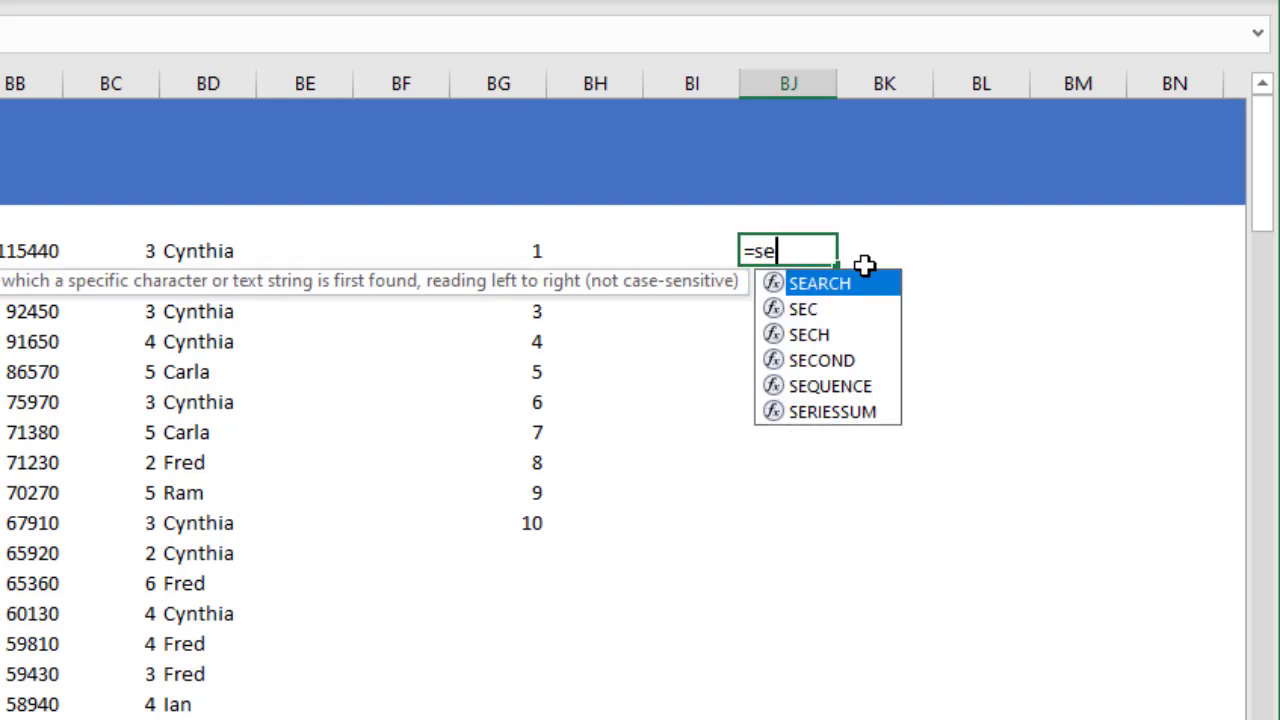
key("Down")
key("Down")
key("Down")
key("Down")
key("Tab")
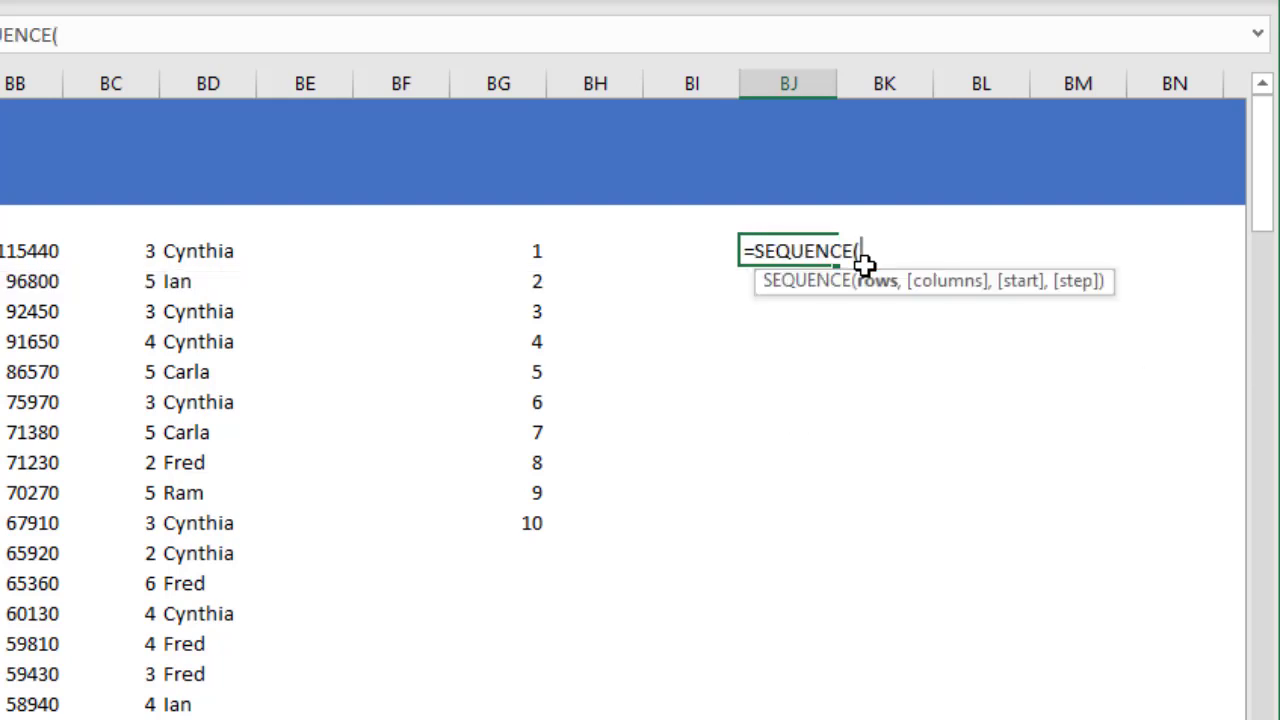
type("5,3)")
key("Return")
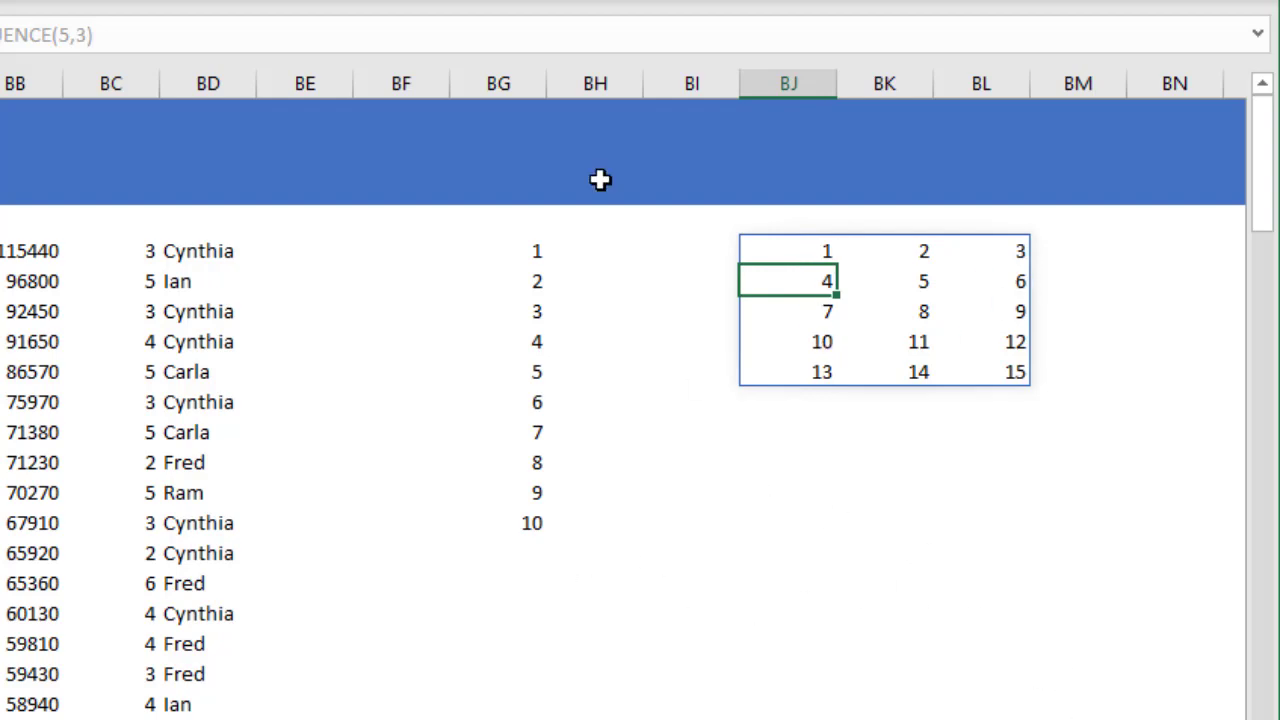
- Enter =SORT(data,6,-1) in BP3 to list the employees by salary in descending order
scroll(580, 685, "down", 5)
scroll(586, 674, "up", 5)
scroll(640, 400, "right", 6)
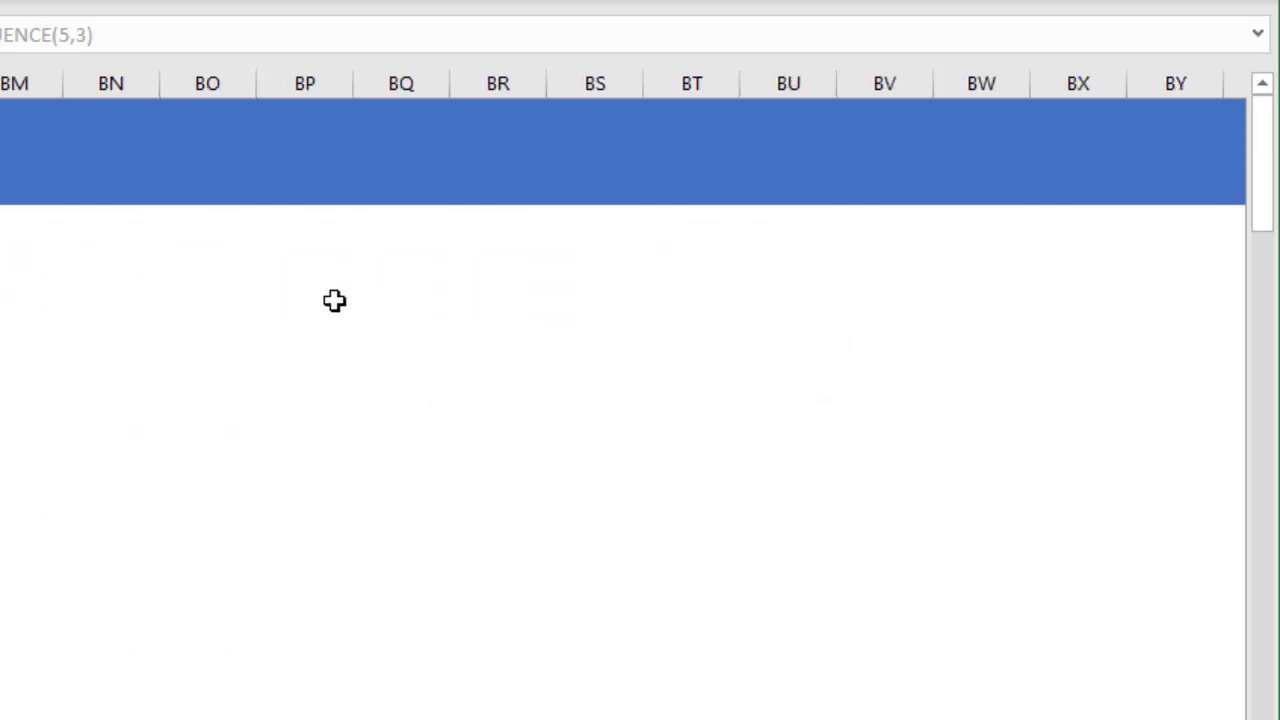
left_click(305, 250)
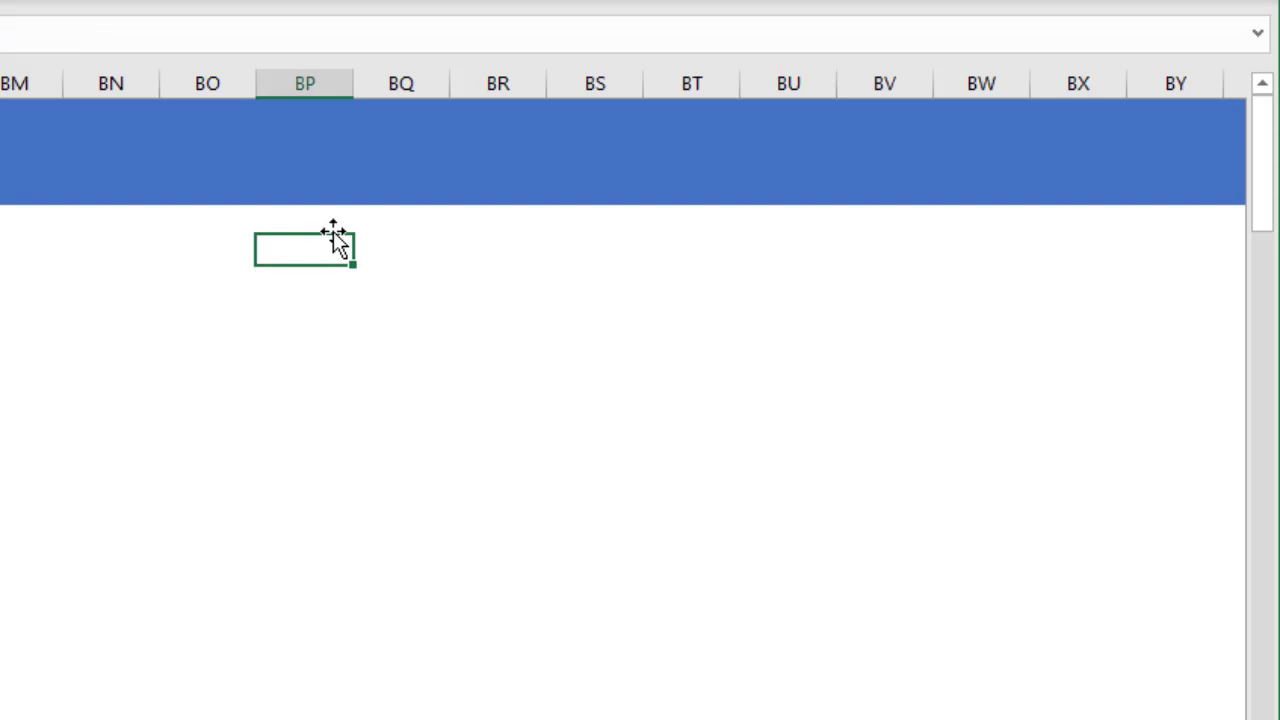
type("=s")
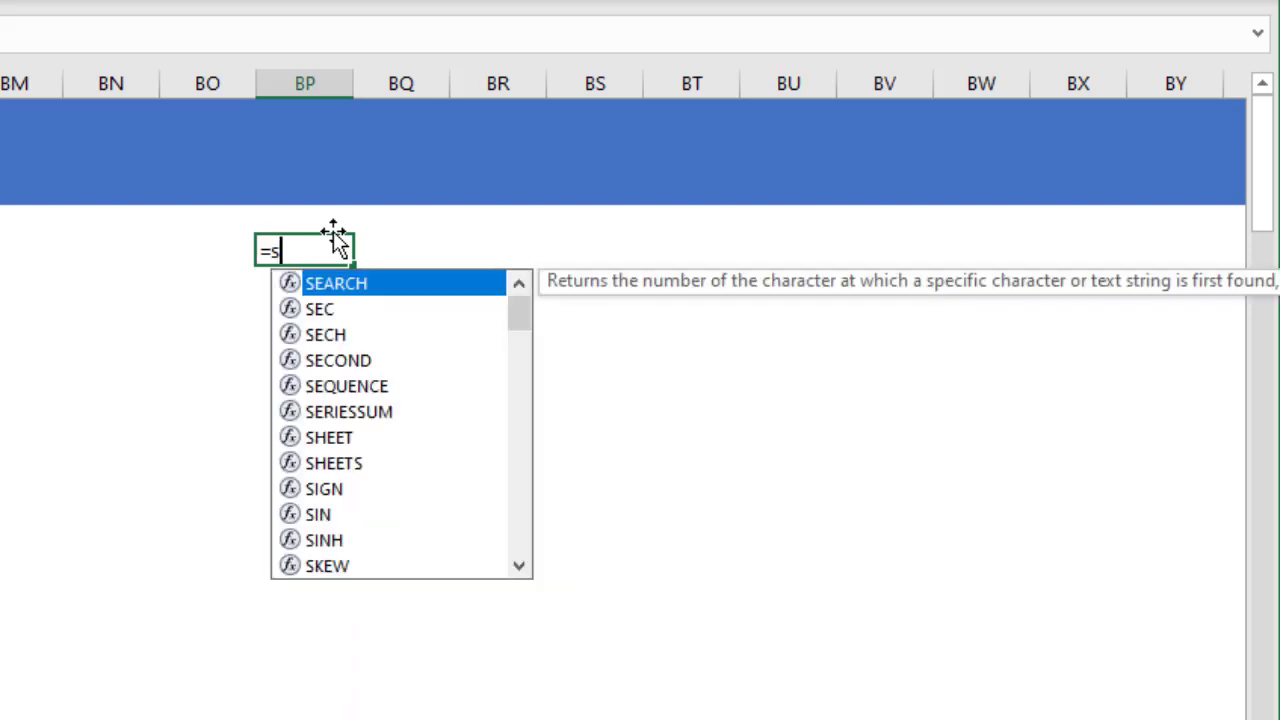
type("ort(data,6")
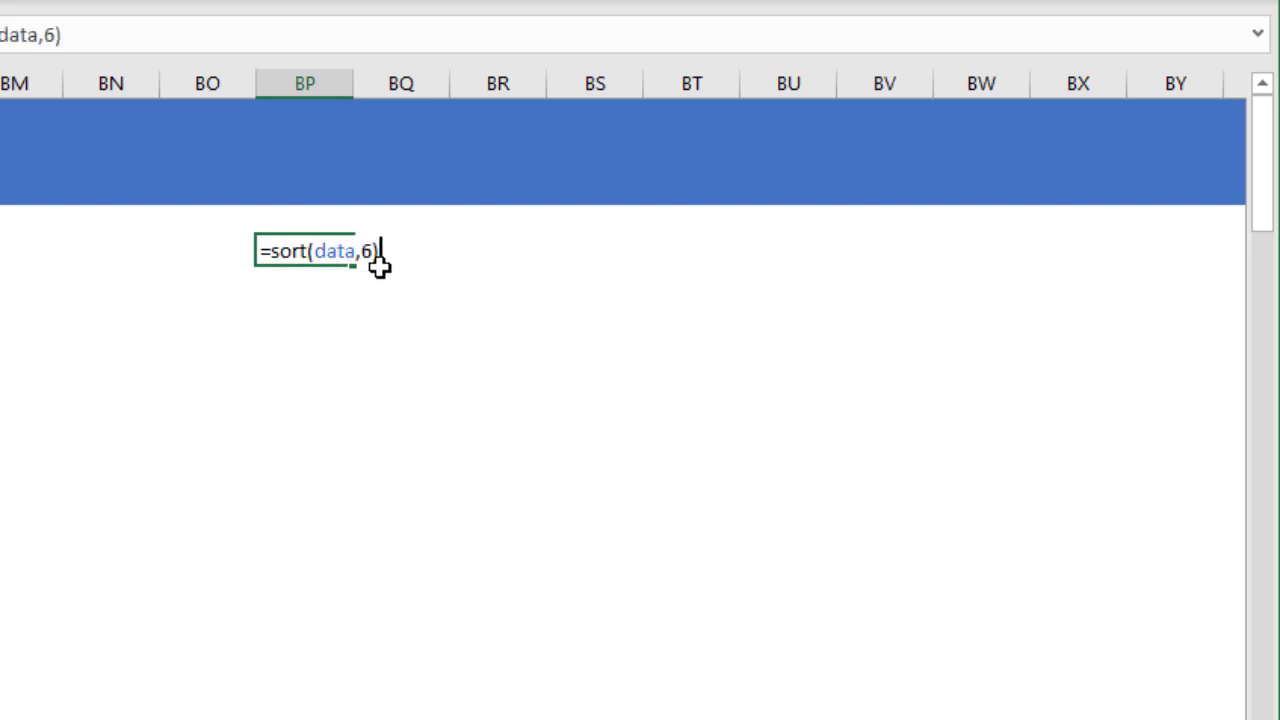
key("BackSpace")
type(",-1")
key("Return")
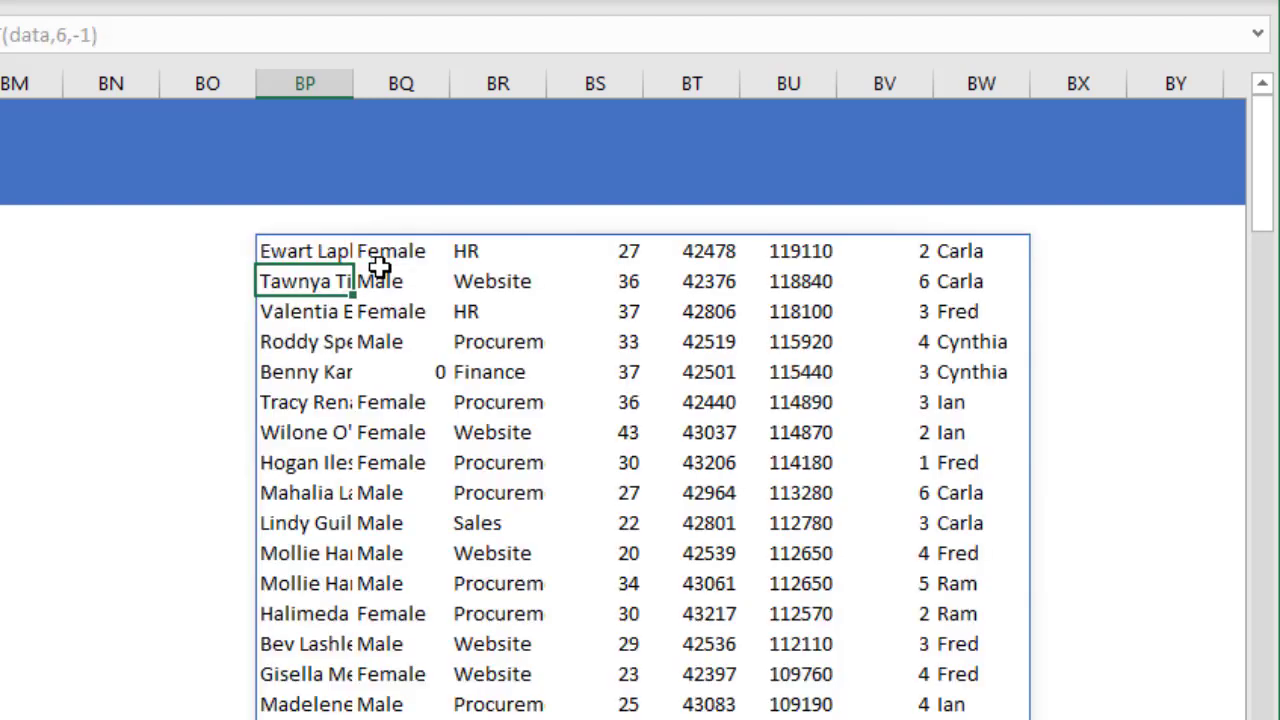
- Wrap the SORT formula in BP3 in a FILTER function, using the sorted data as its array argument
left_click(308, 251)
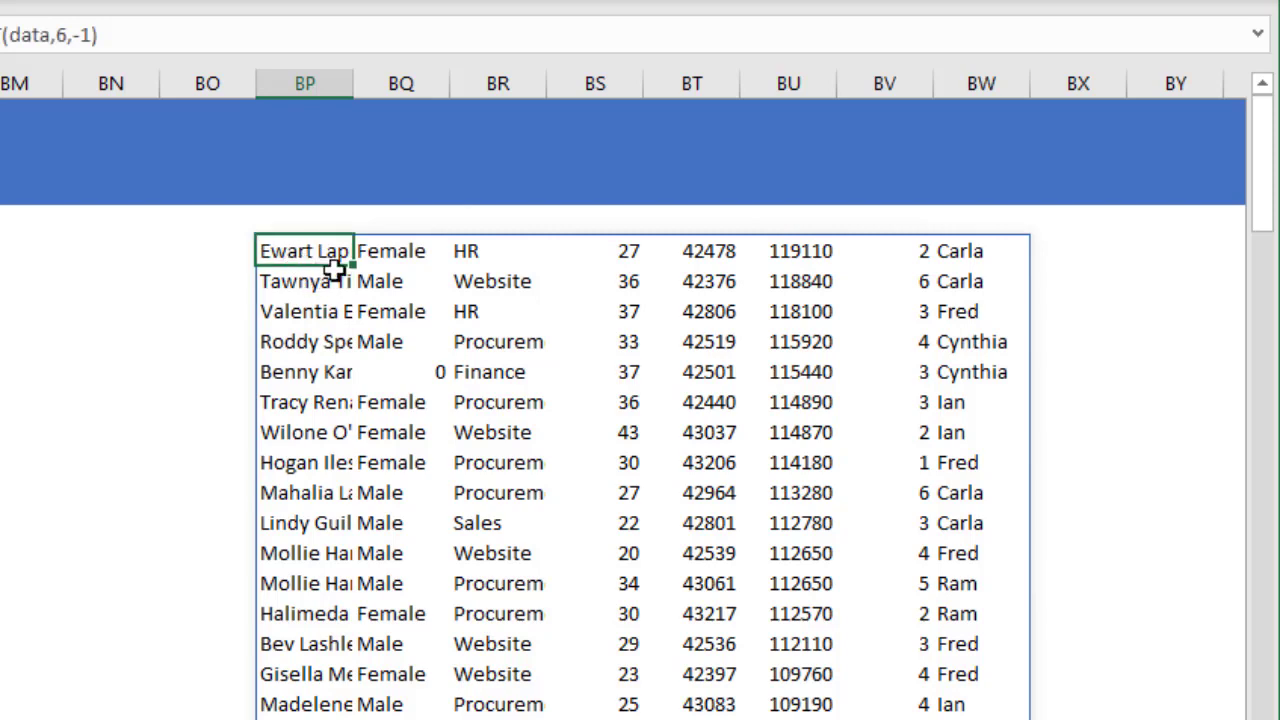
key("F2")
key("Home")
key("Right")
type("f")
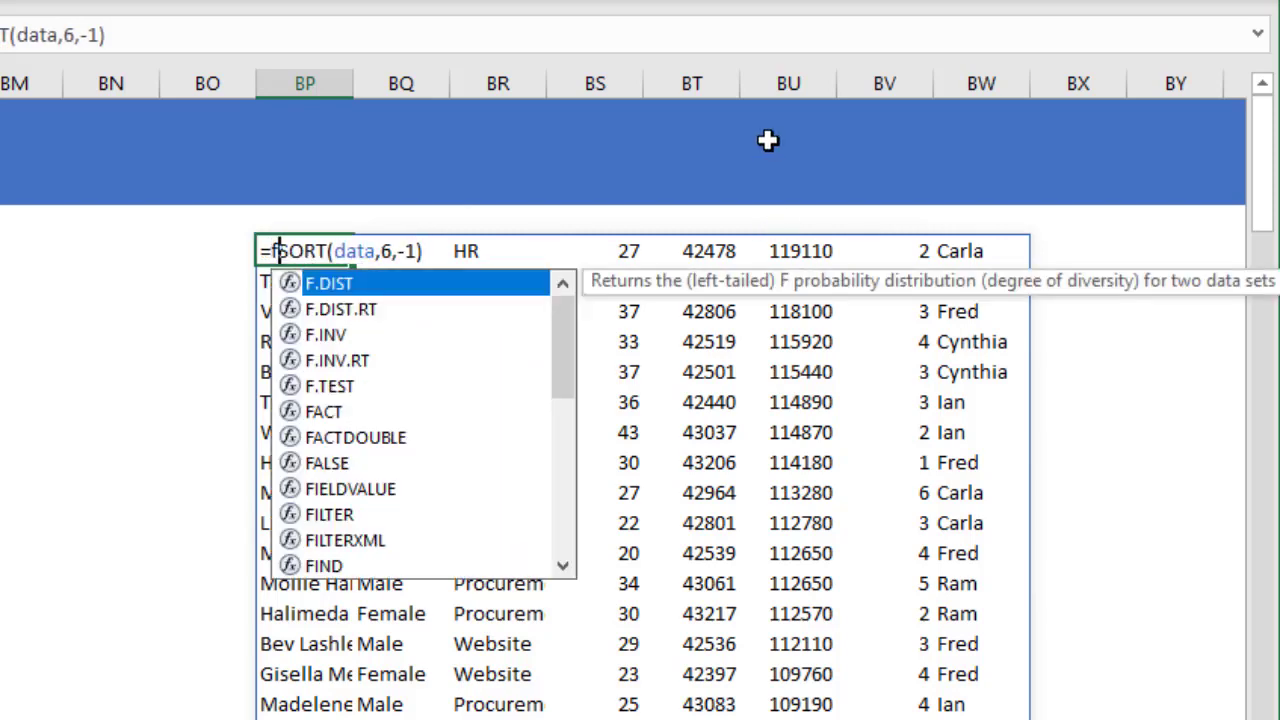
type("ilter")
key("Tab")
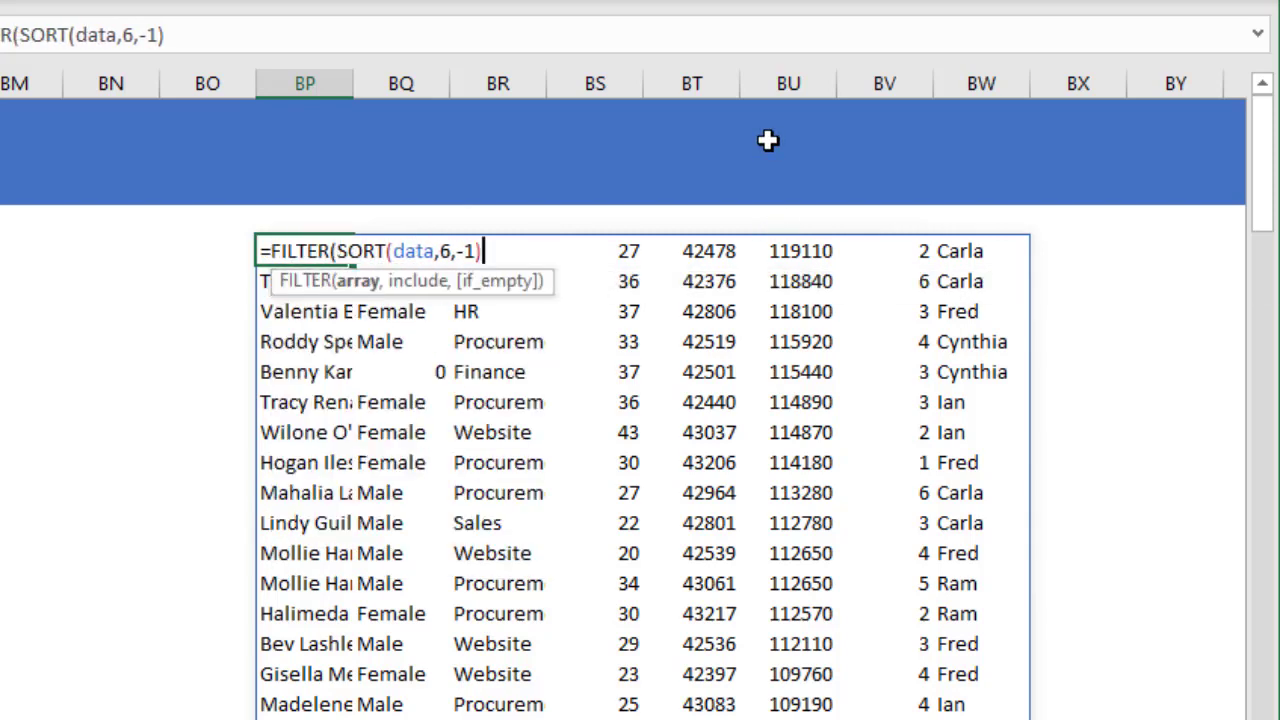
type(",")
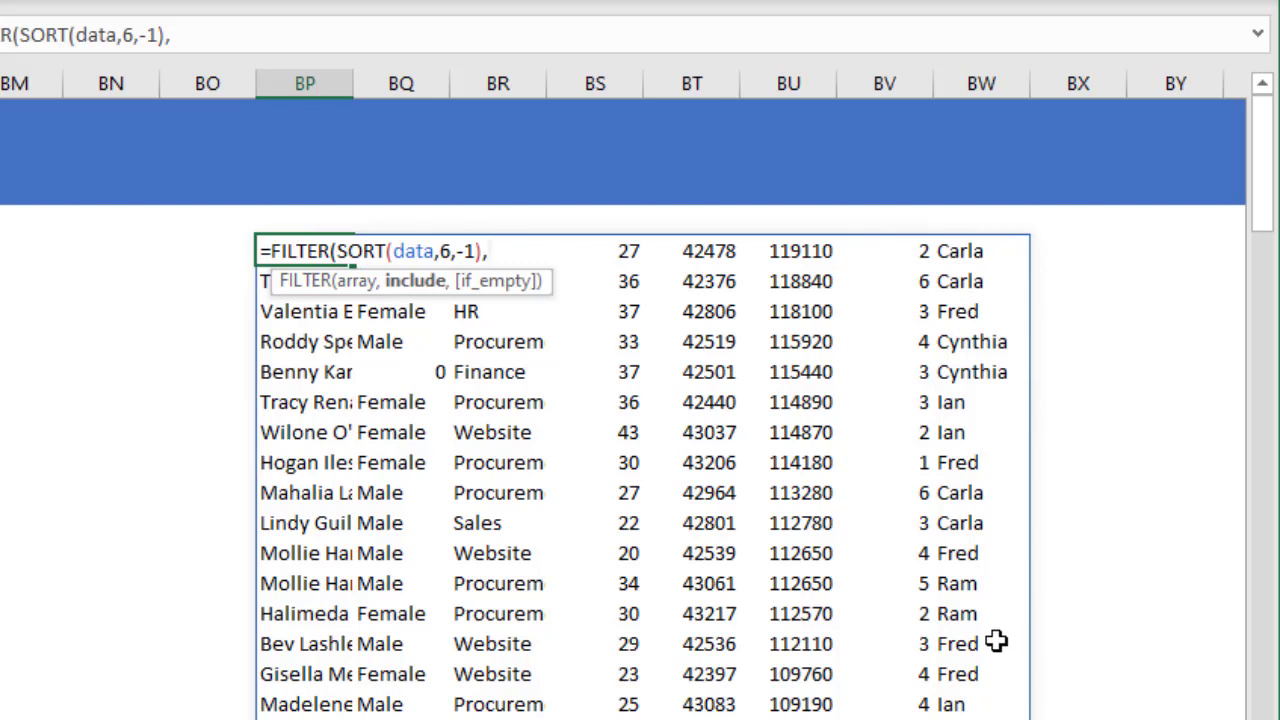
- Complete the FILTER in BP3 with the include condition SEQUENCE(100)<=10 to keep the top ten salaries, and enter it
type("seq")
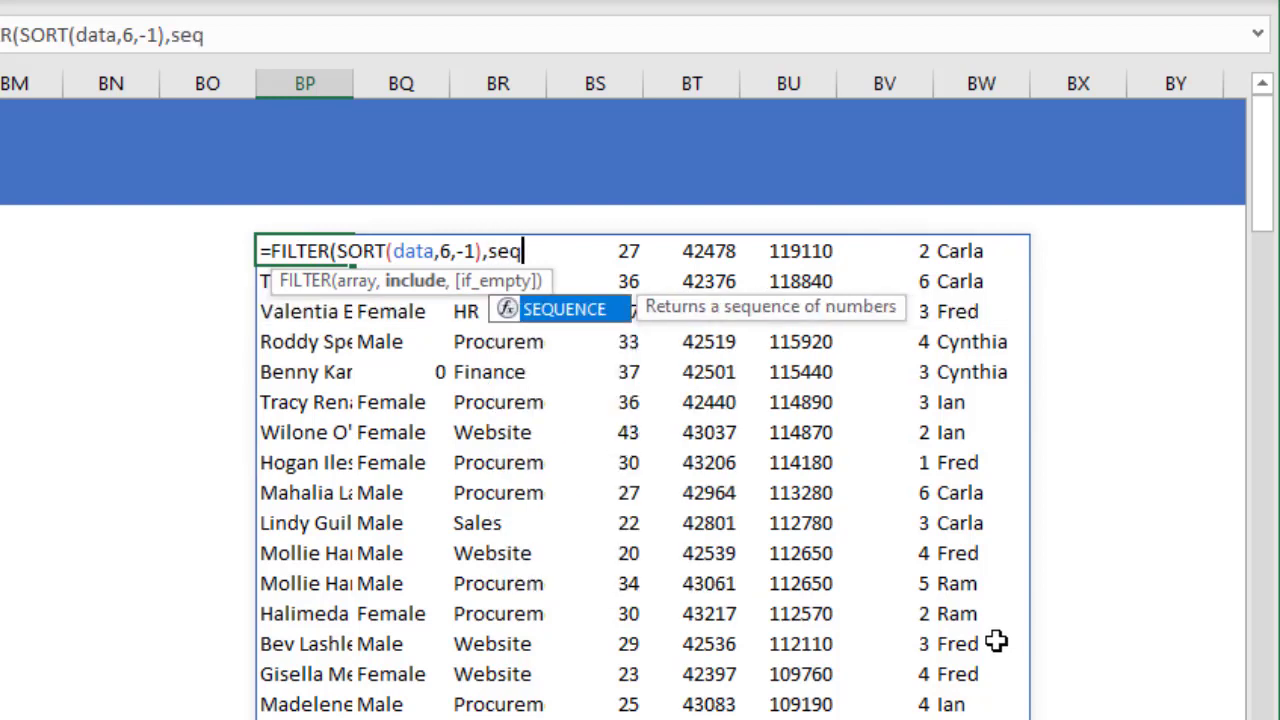
key("Tab")
type("100")
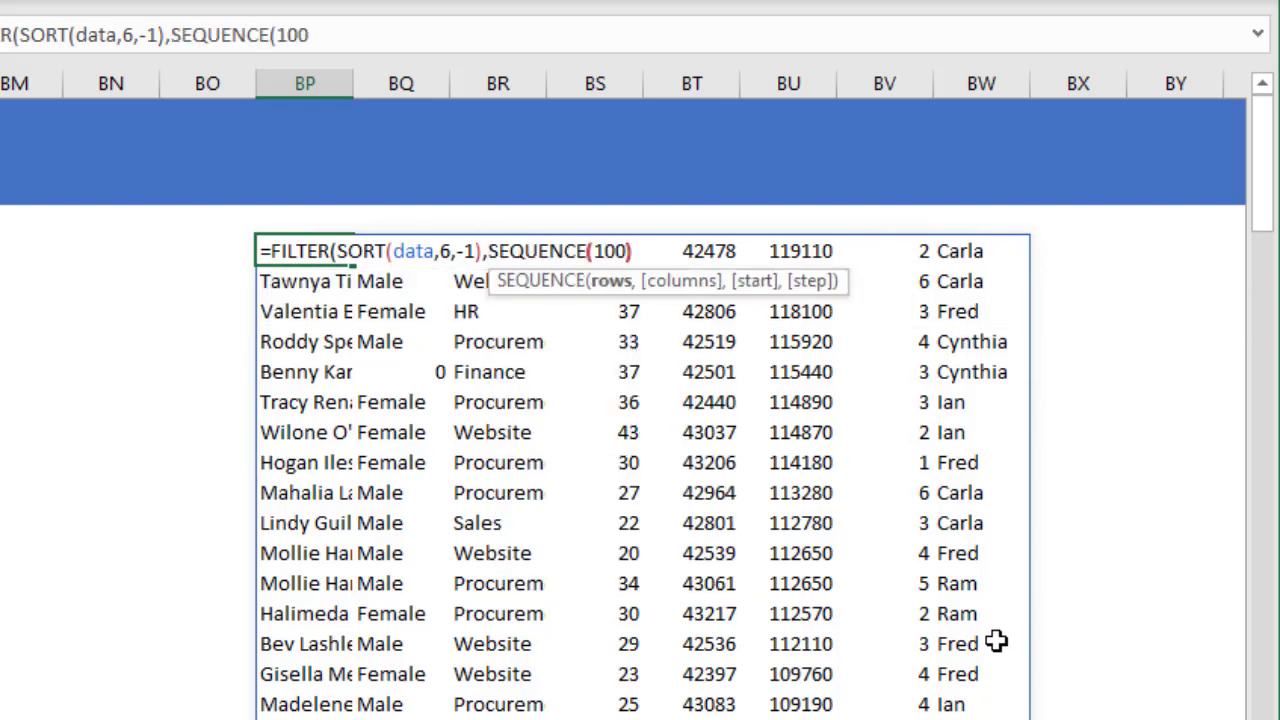
type(")")
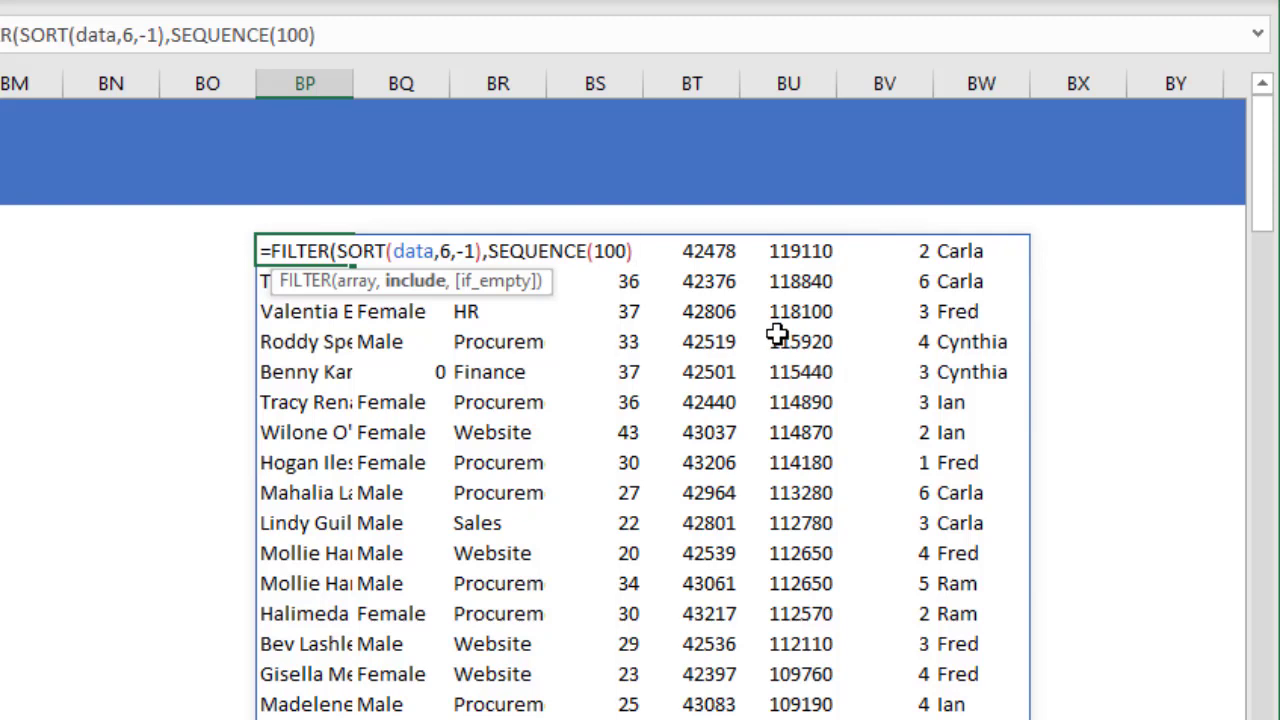
type("<=10)")
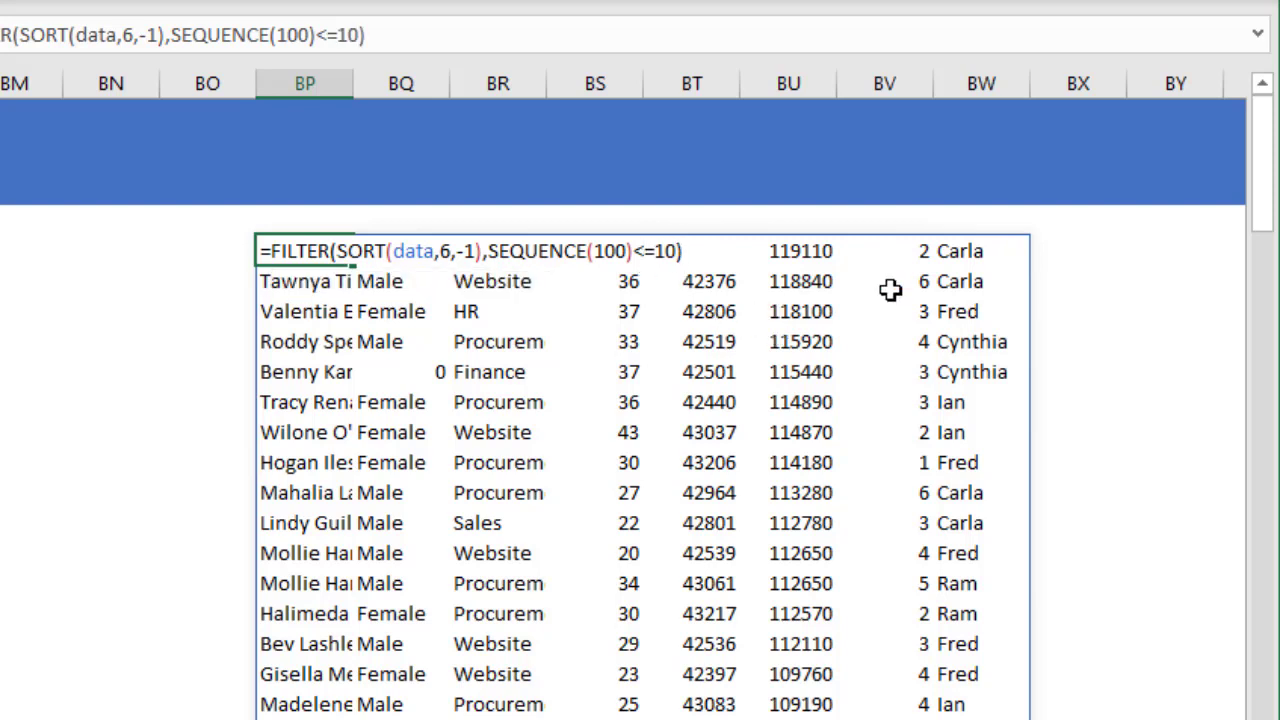
key("Return")
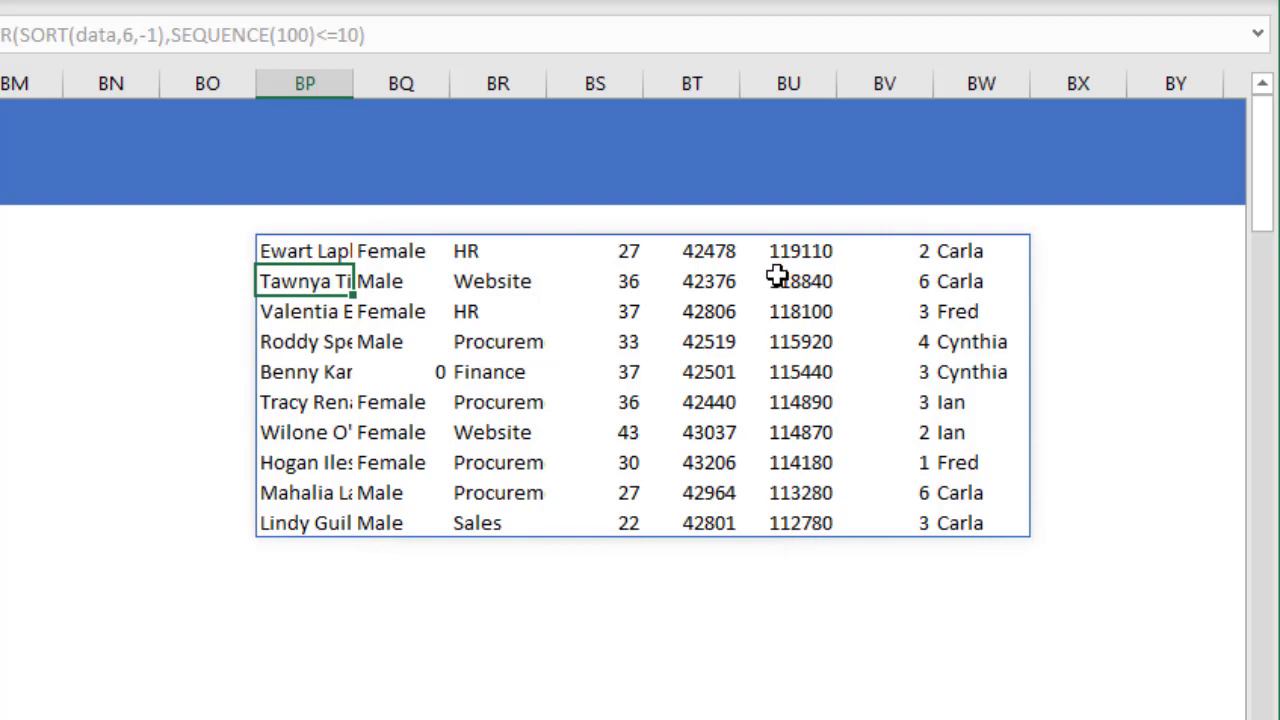
- Check the salaries in BU3:BU12 and review the FILTER formula in BP3 without changing it
left_click_drag(808, 257, 792, 538)
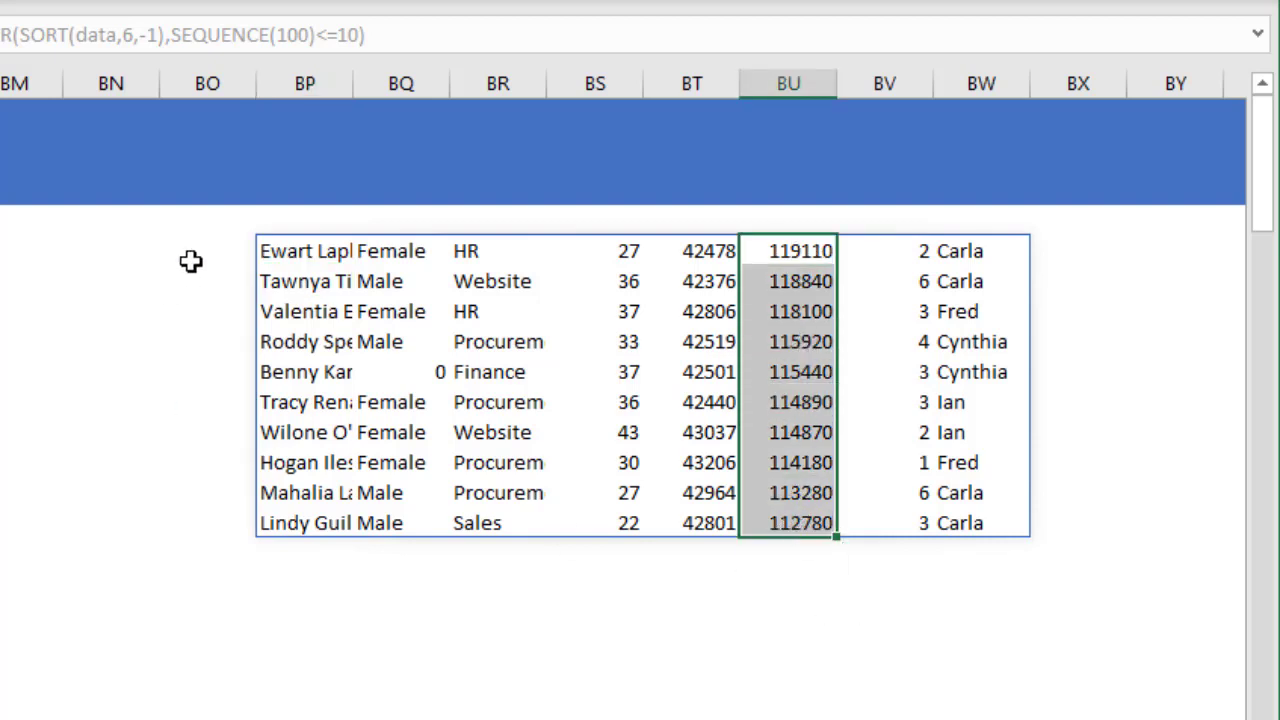
left_click(277, 251)
key("F2")
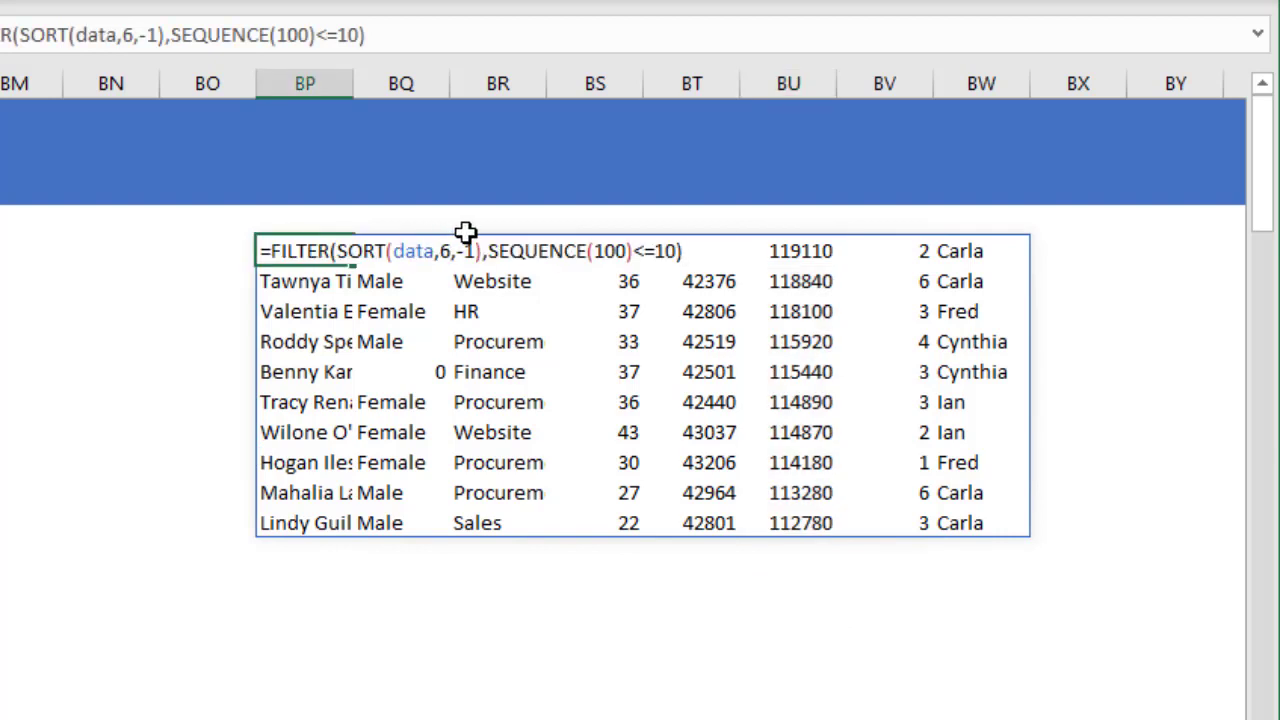
key("Escape")
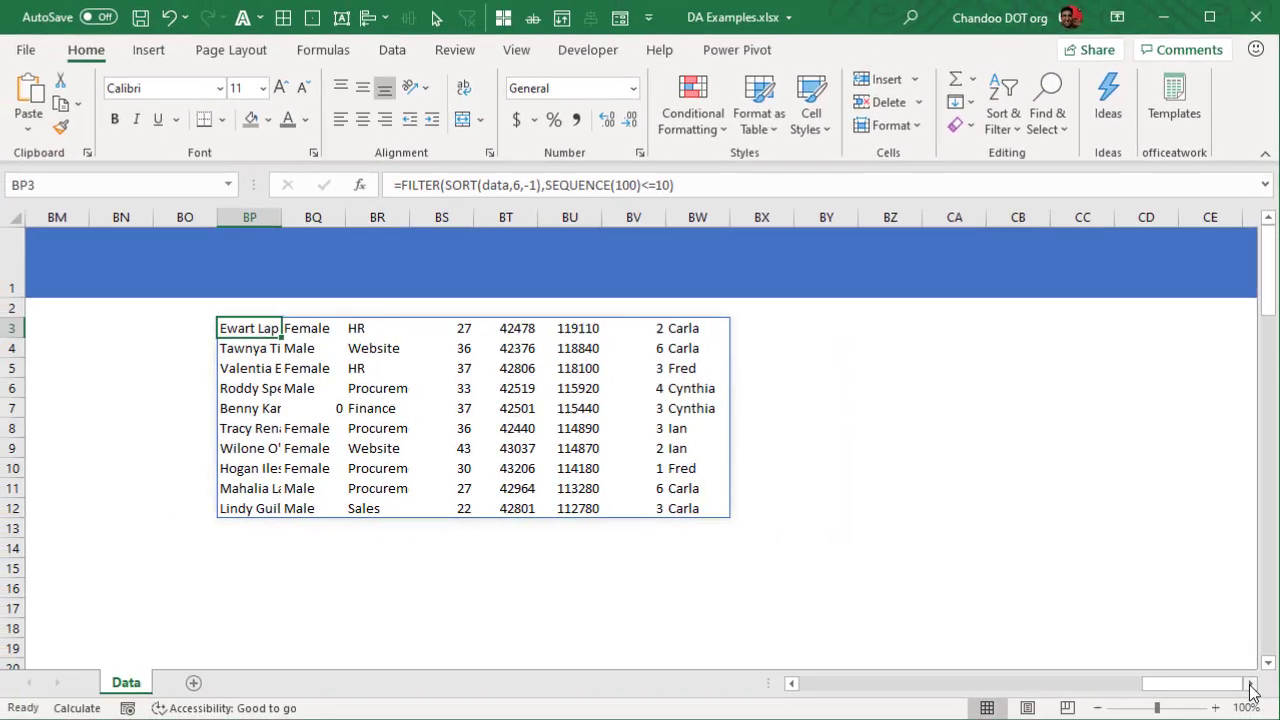
- Enter =RANDARRAY(10) in BZ3 to generate ten random decimals, and review the spilled range and its formula
left_click(1250, 683)
left_click(786, 330)
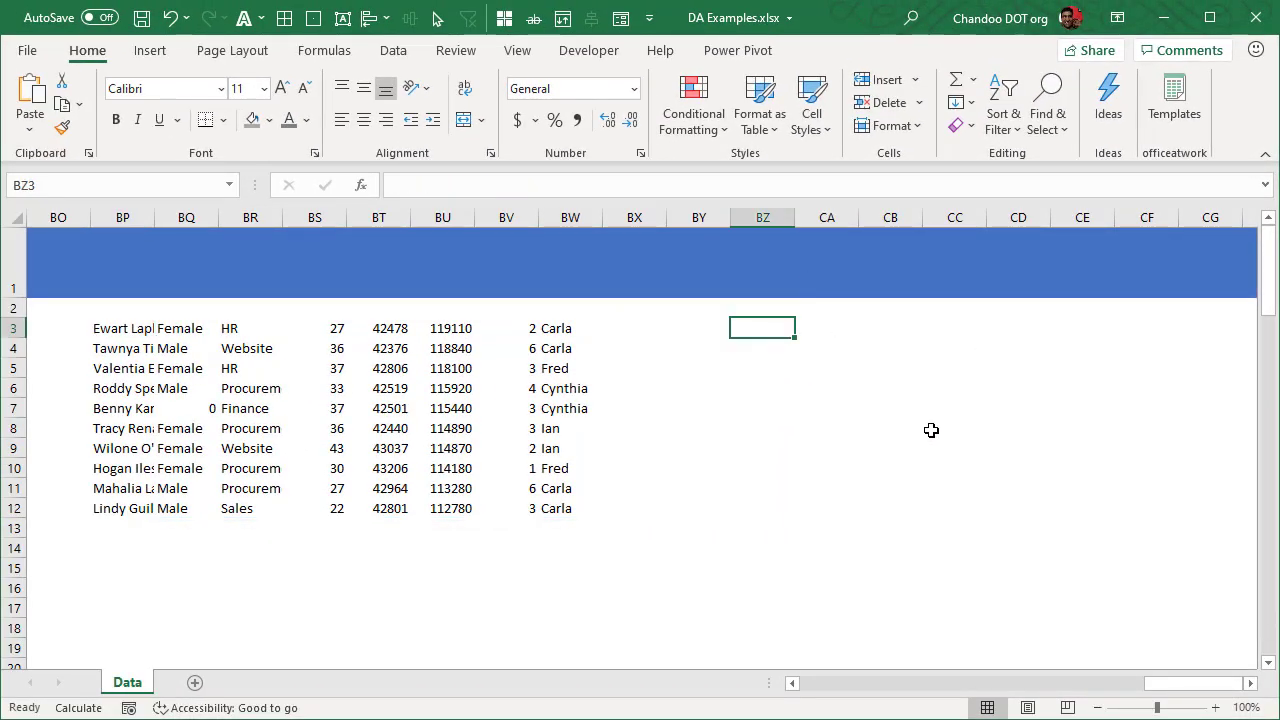
type("=rand")
key("Tab")
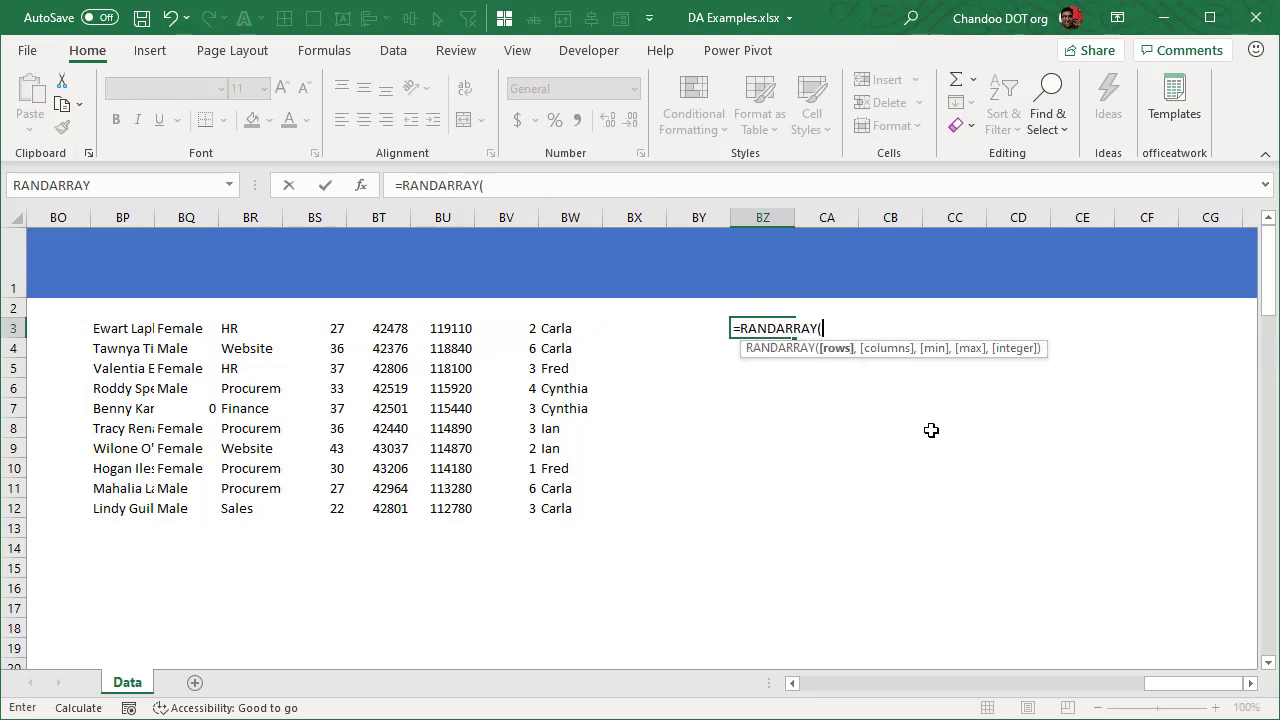
type("10")
key("Return")
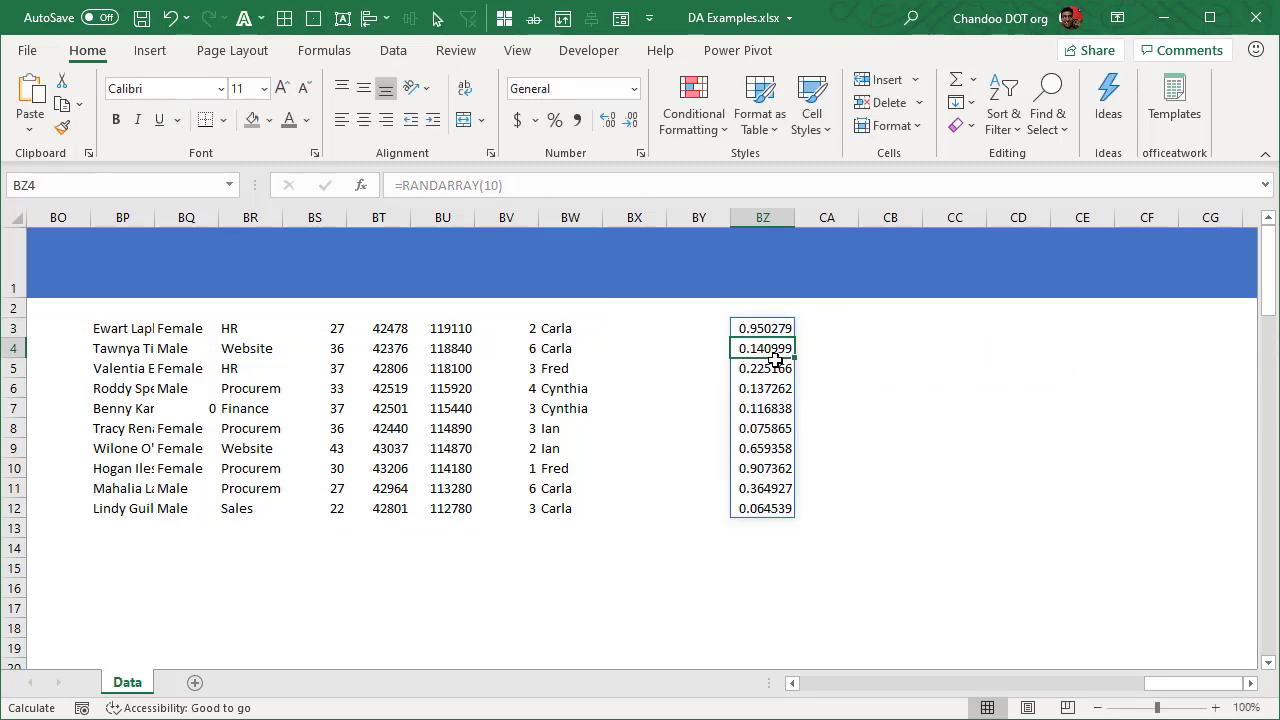
left_click_drag(774, 328, 775, 507)
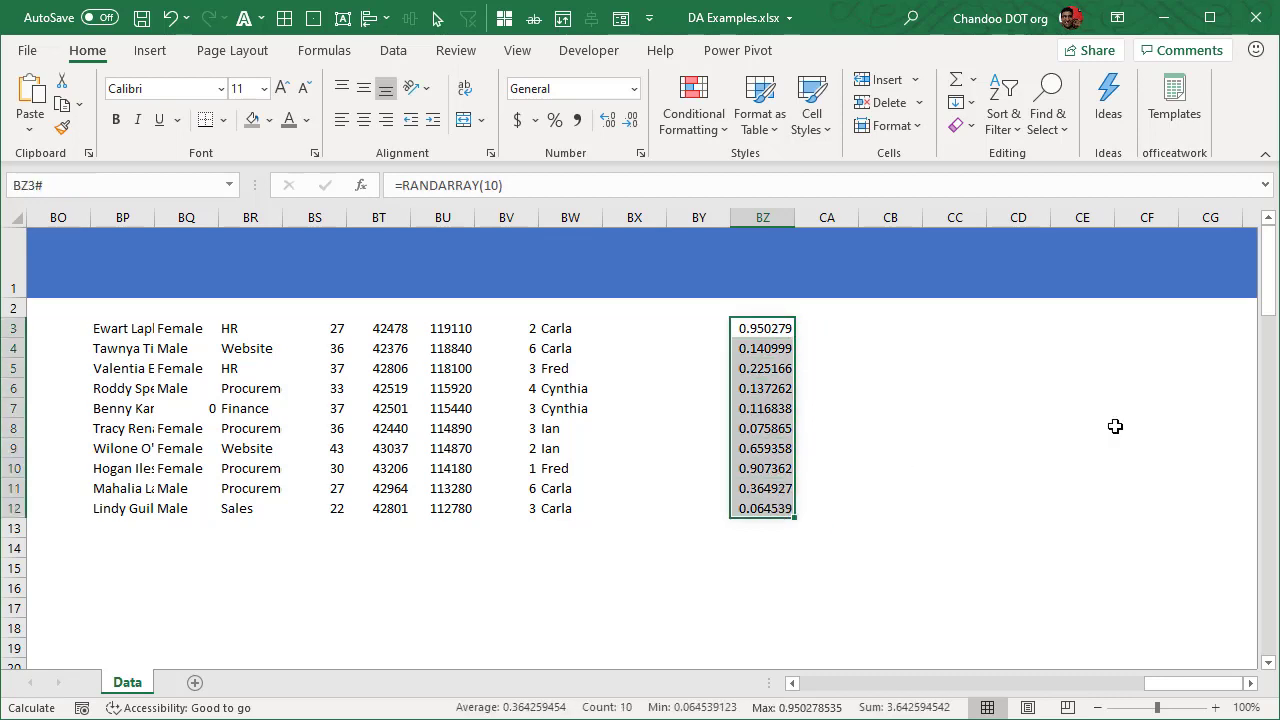
key("Up")
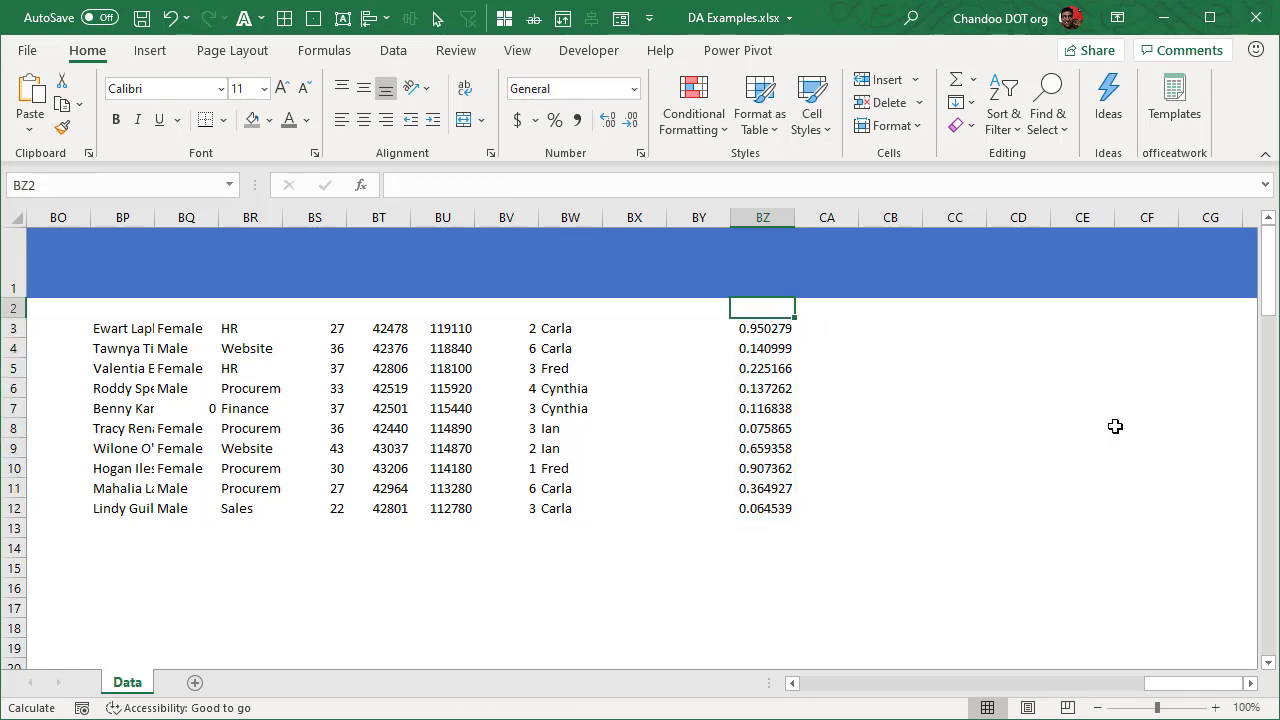
key("Down")
key("F2")
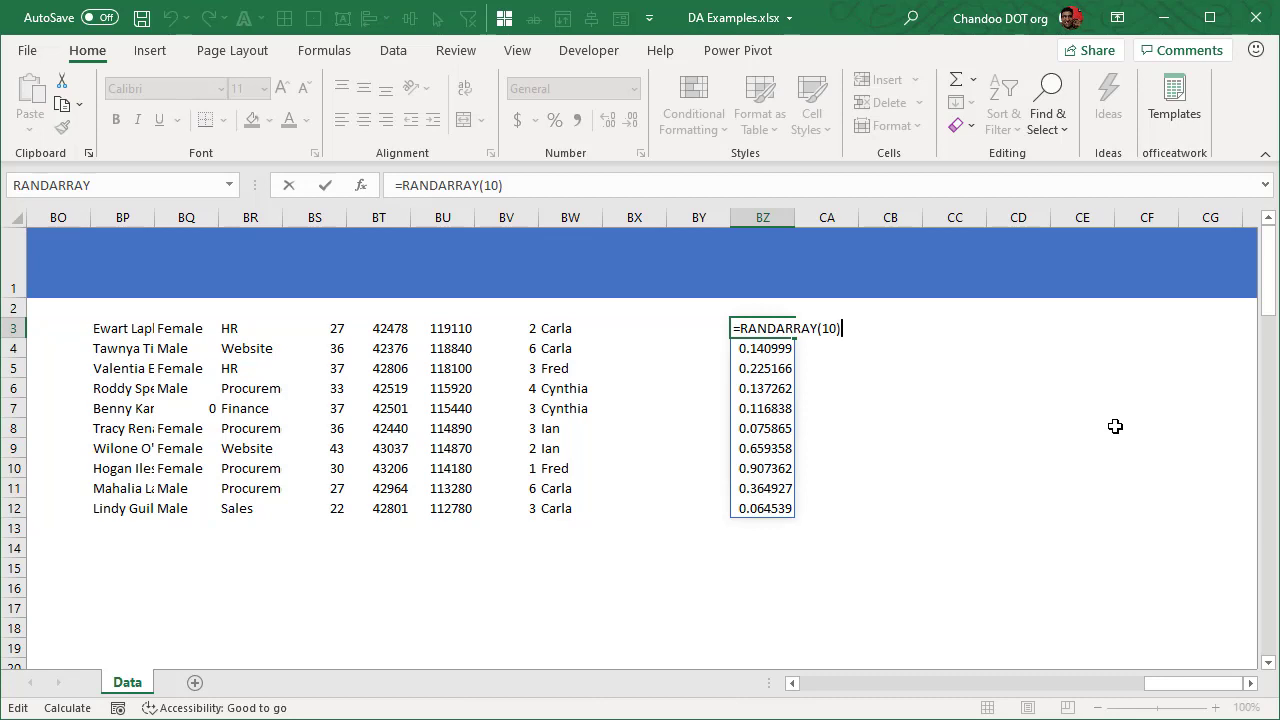
key("Escape")
- Enter =RANDARRAY(10,,1,100,TRUE) in CC3 to generate ten random integers between 1 and 100
key("Right")
key("Right")
key("Right")
type("=rand")
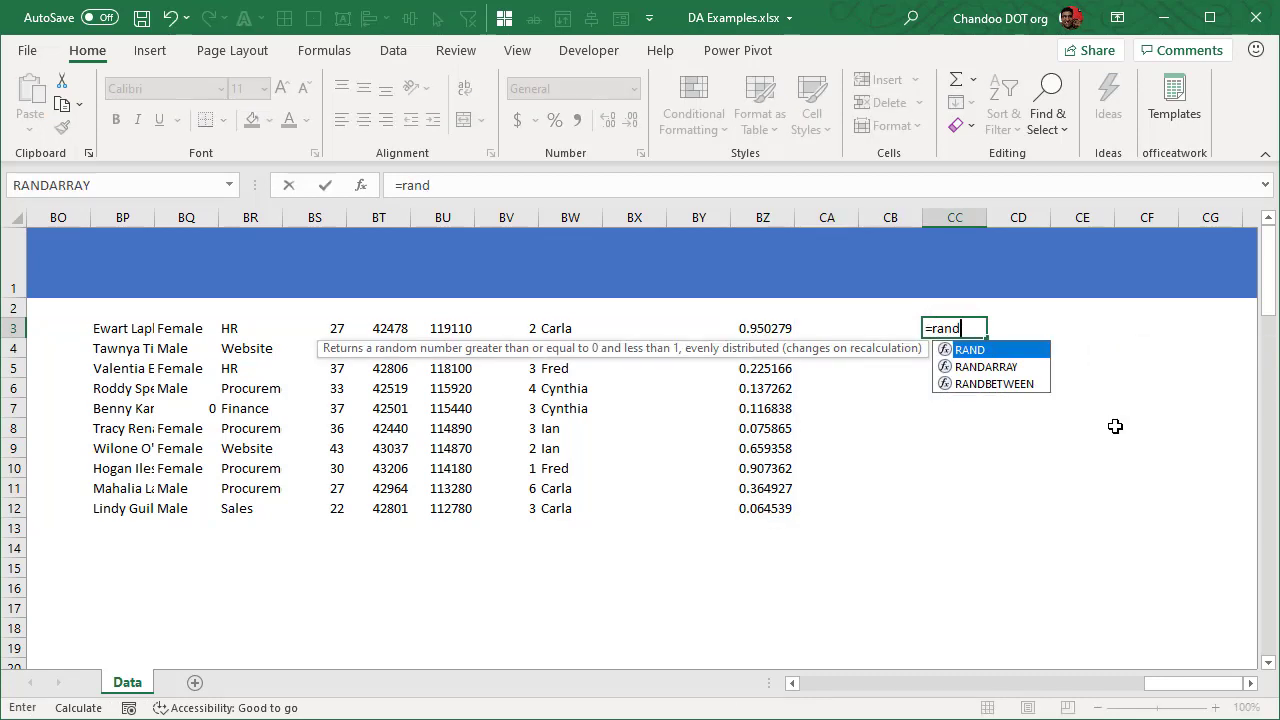
key("Down")
key("Tab")
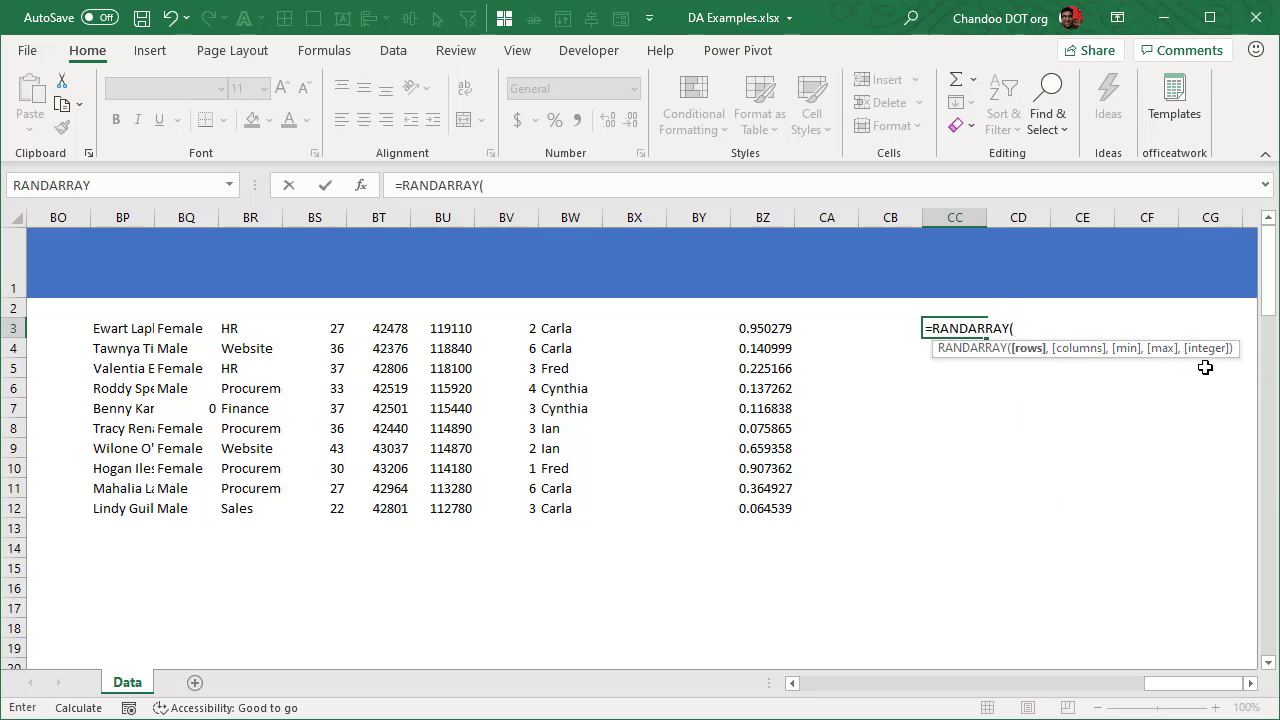
type("10,,")
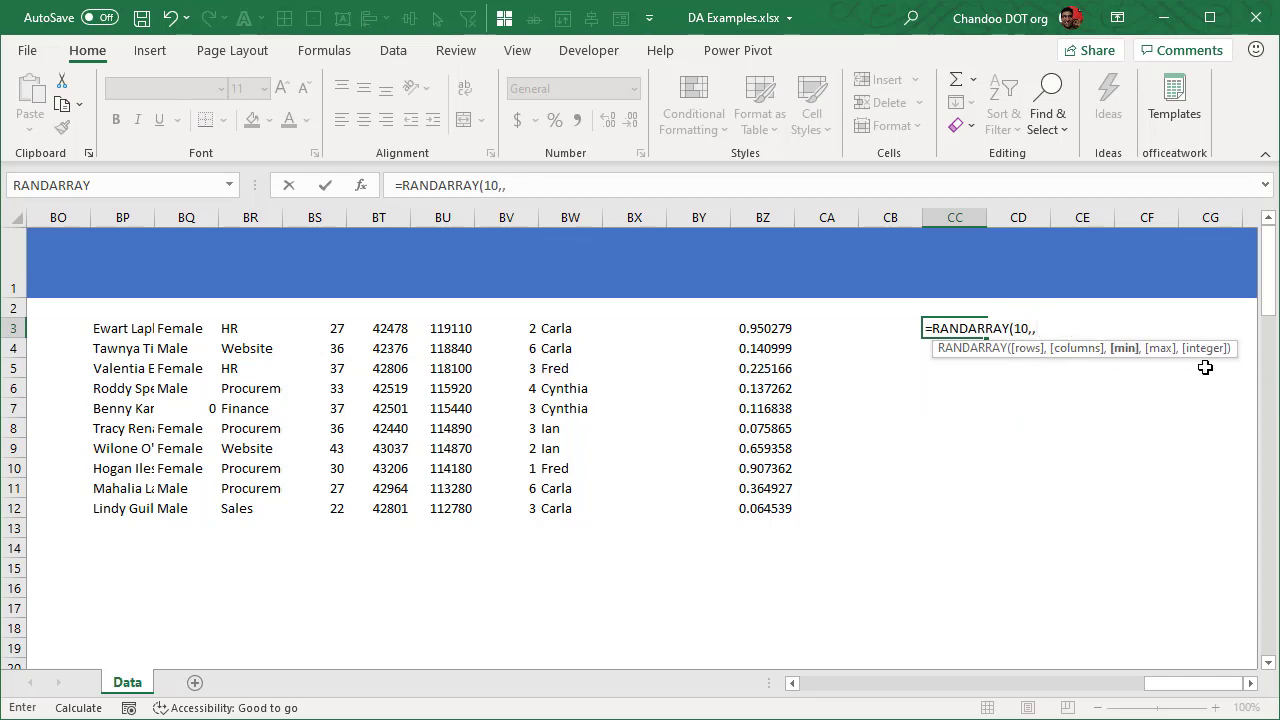
type("1,100,")
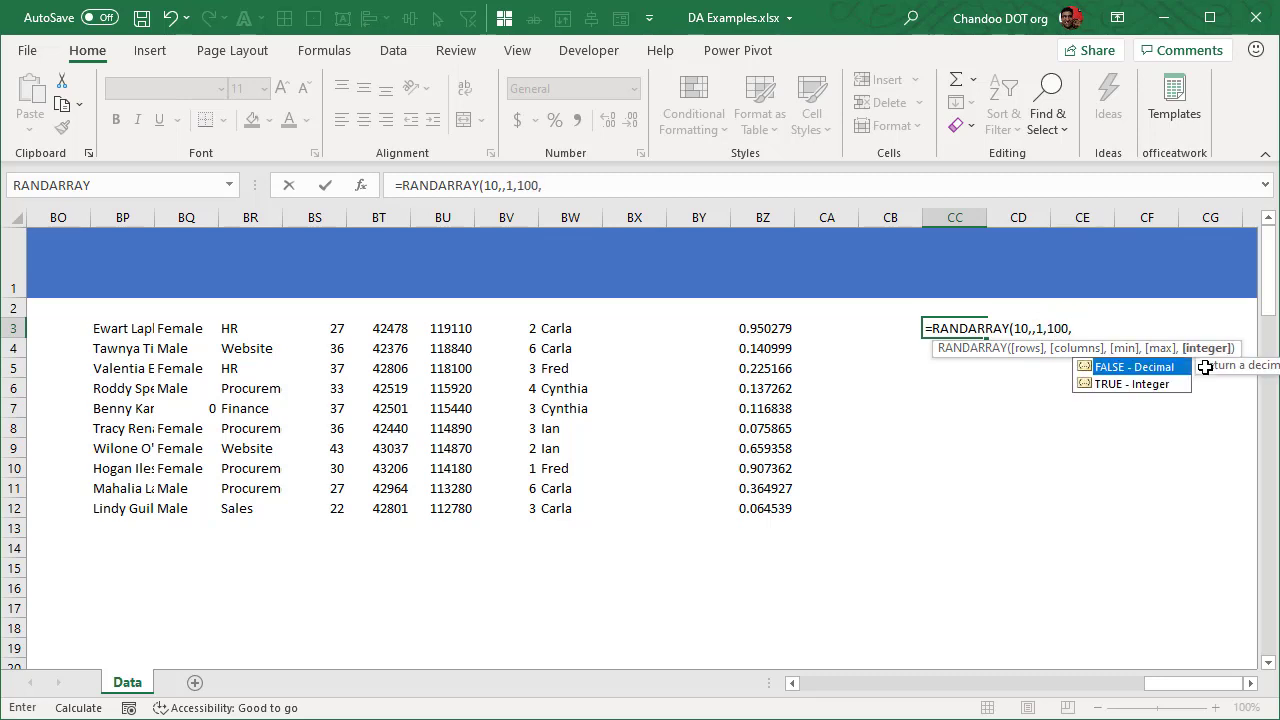
type("true)")
key("Return")
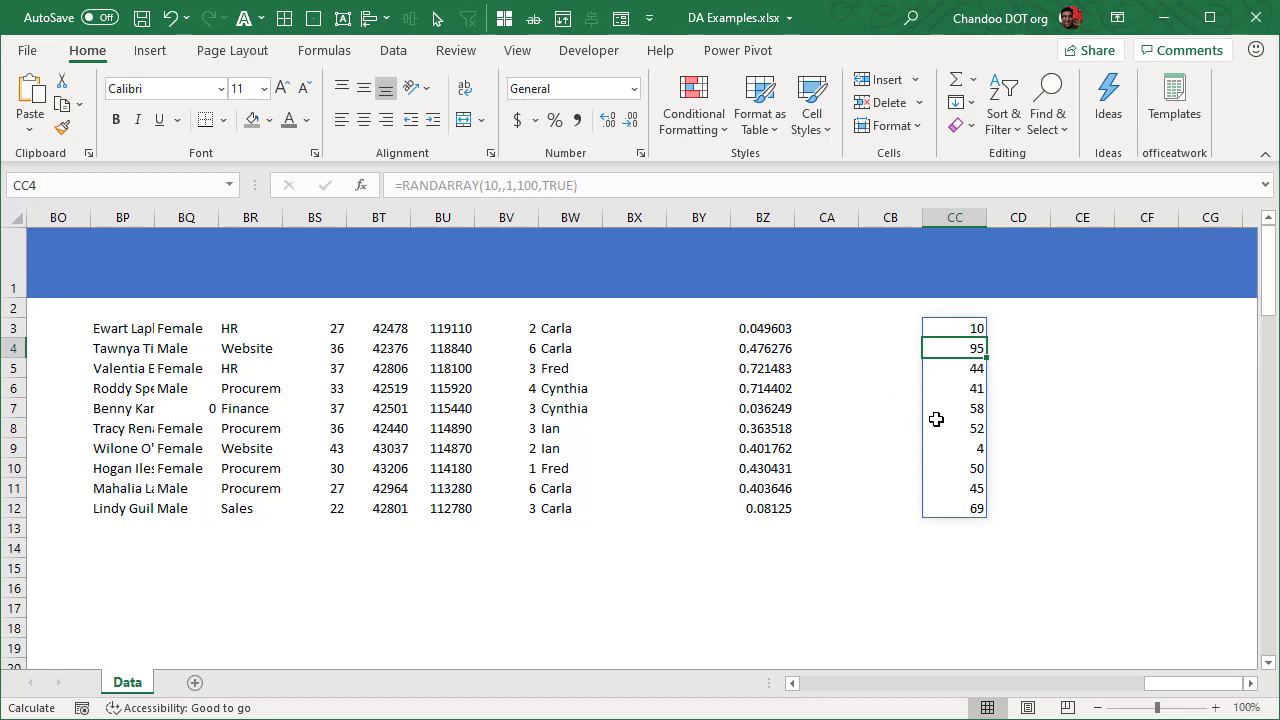
- Begin a SORTBY formula in CG3 with the data table as its array argument
left_click(1250, 684)
left_click(1250, 684)
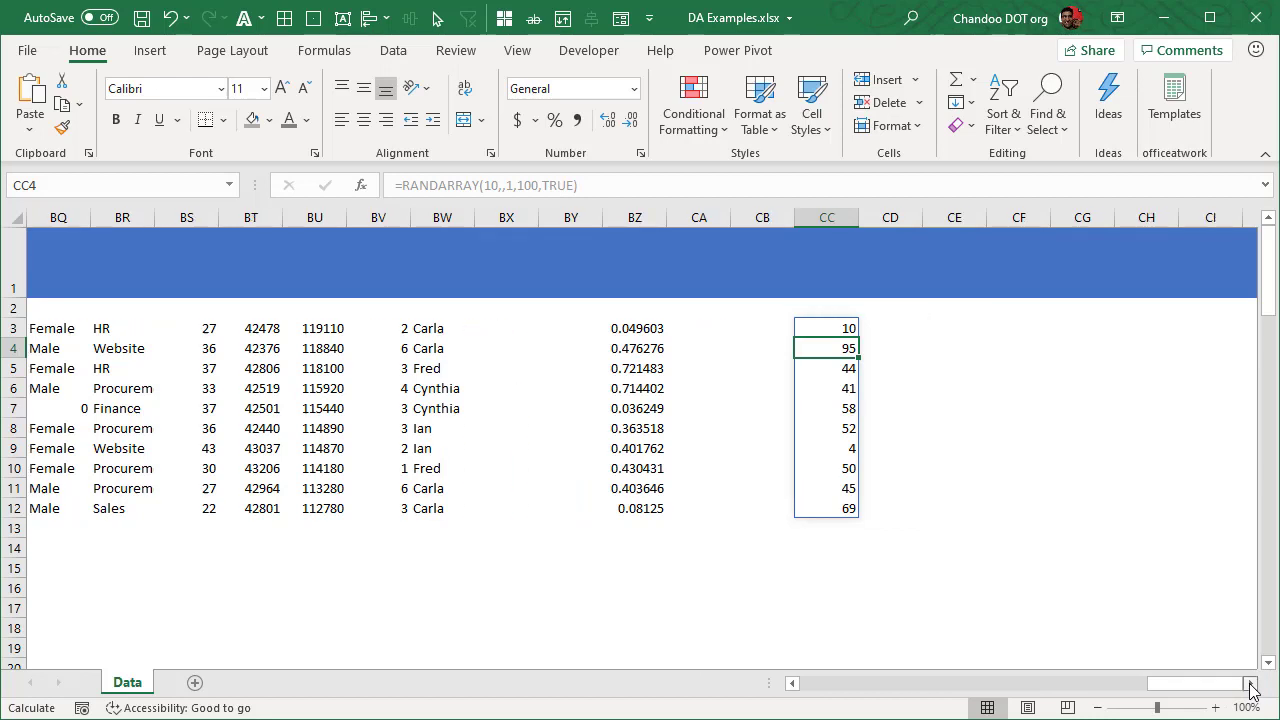
left_click(1250, 684)
left_click(1250, 684)
left_click(1250, 684)
left_click(1250, 684)
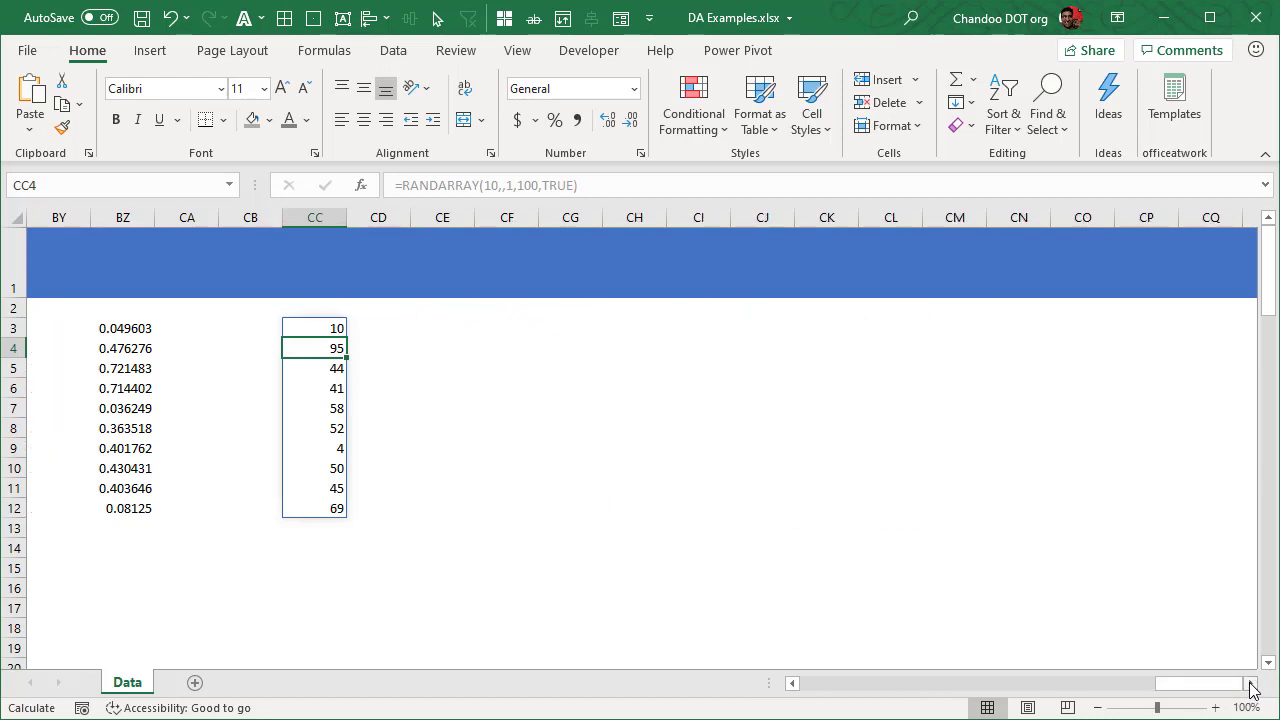
left_click(1250, 684)
left_click(1250, 684)
left_click(1250, 684)
left_click(376, 330)
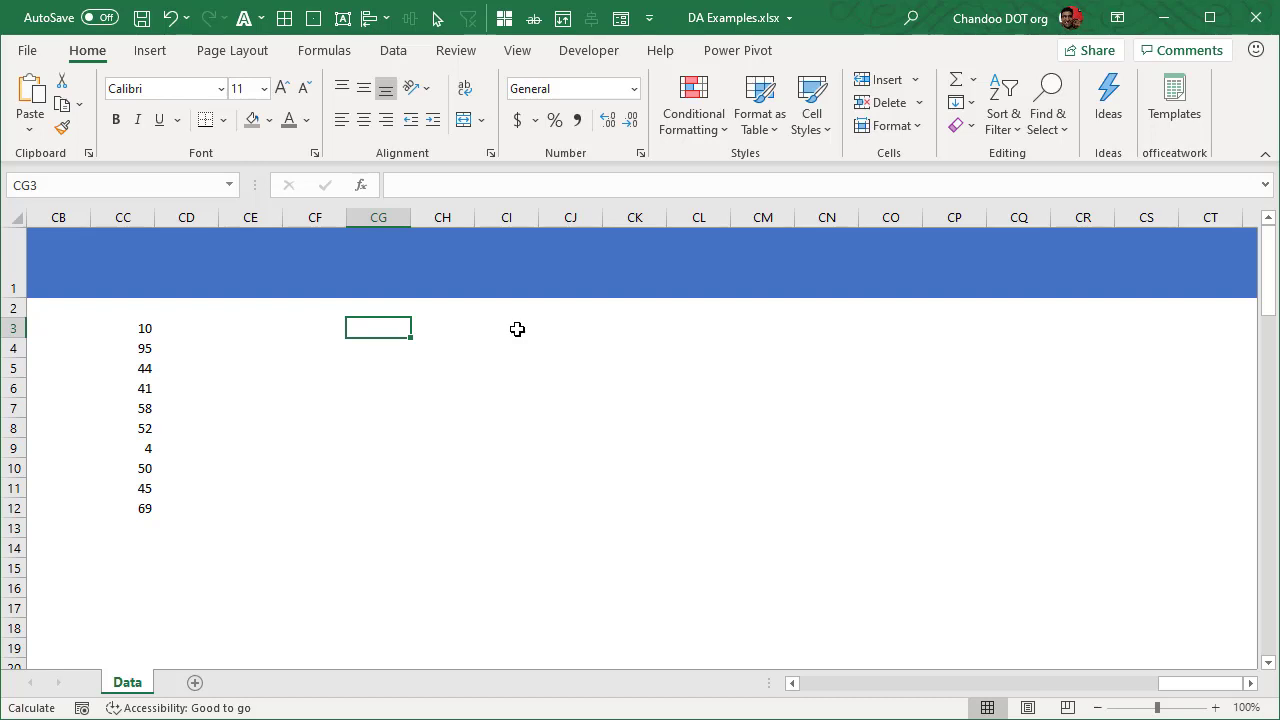
type("=")
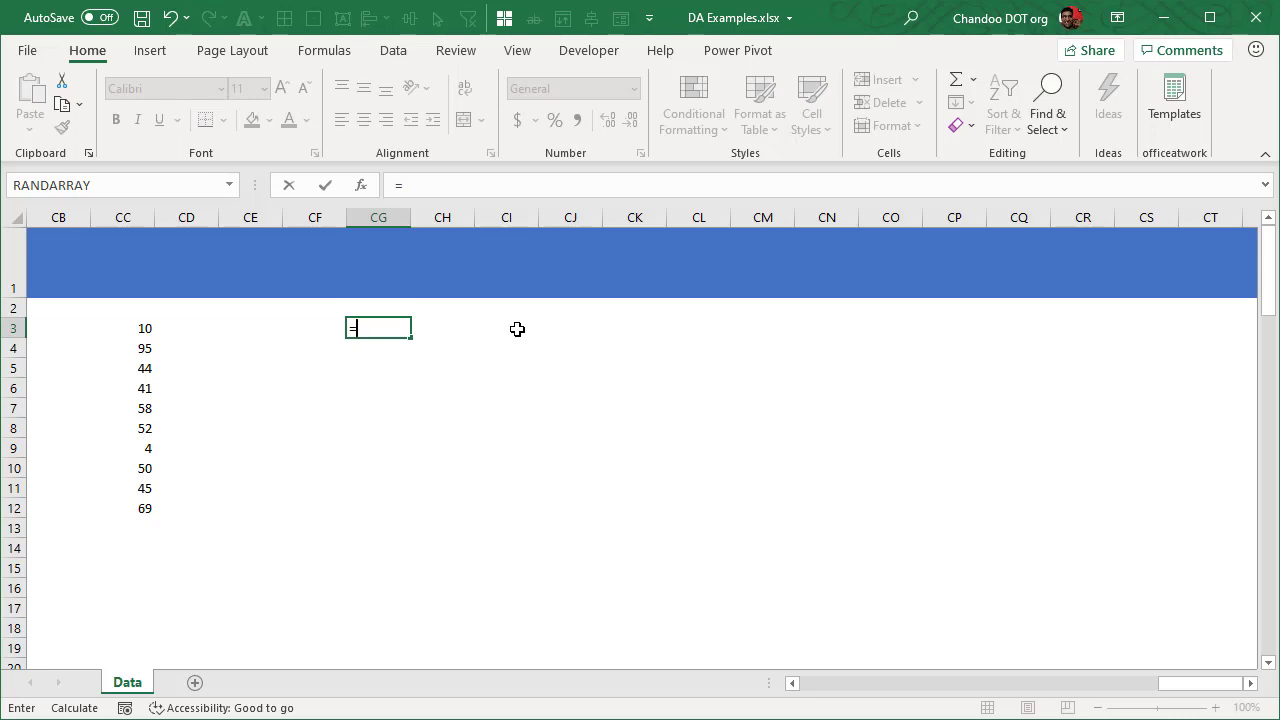
type("sort")
key("Tab")
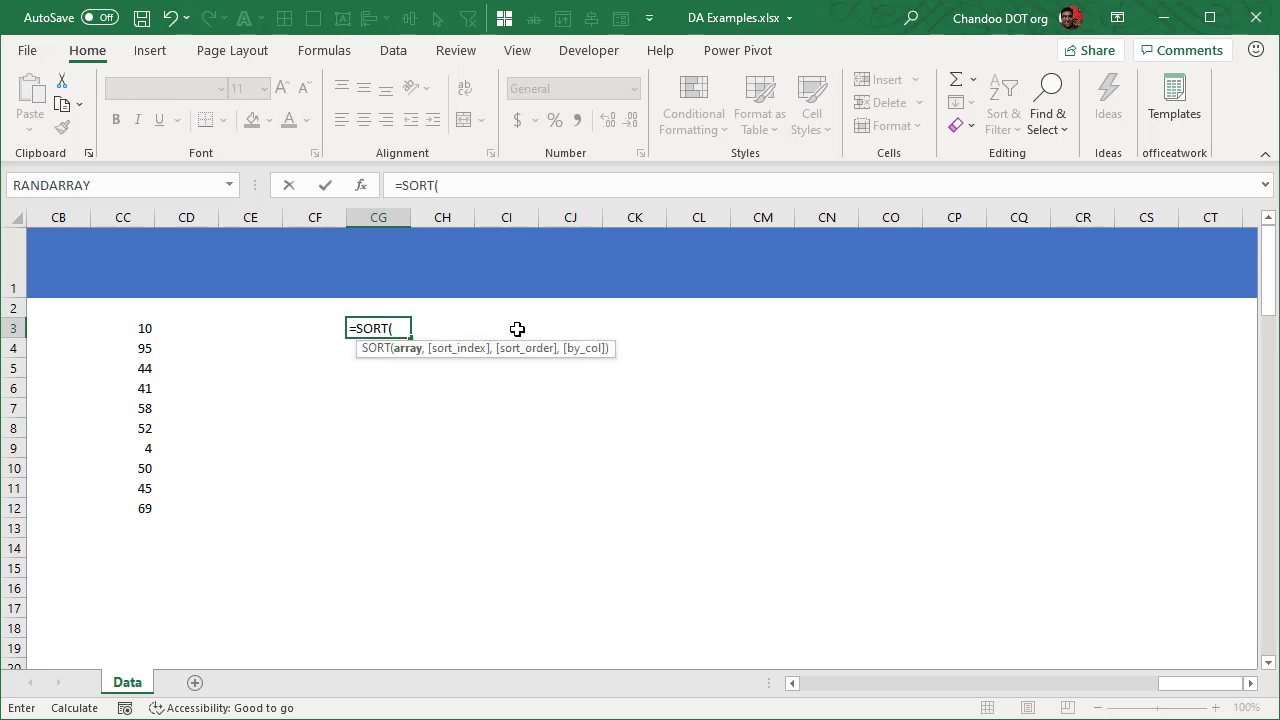
type("da")
key("BackSpace")
key("BackSpace")
key("BackSpace")
key("BackSpace")
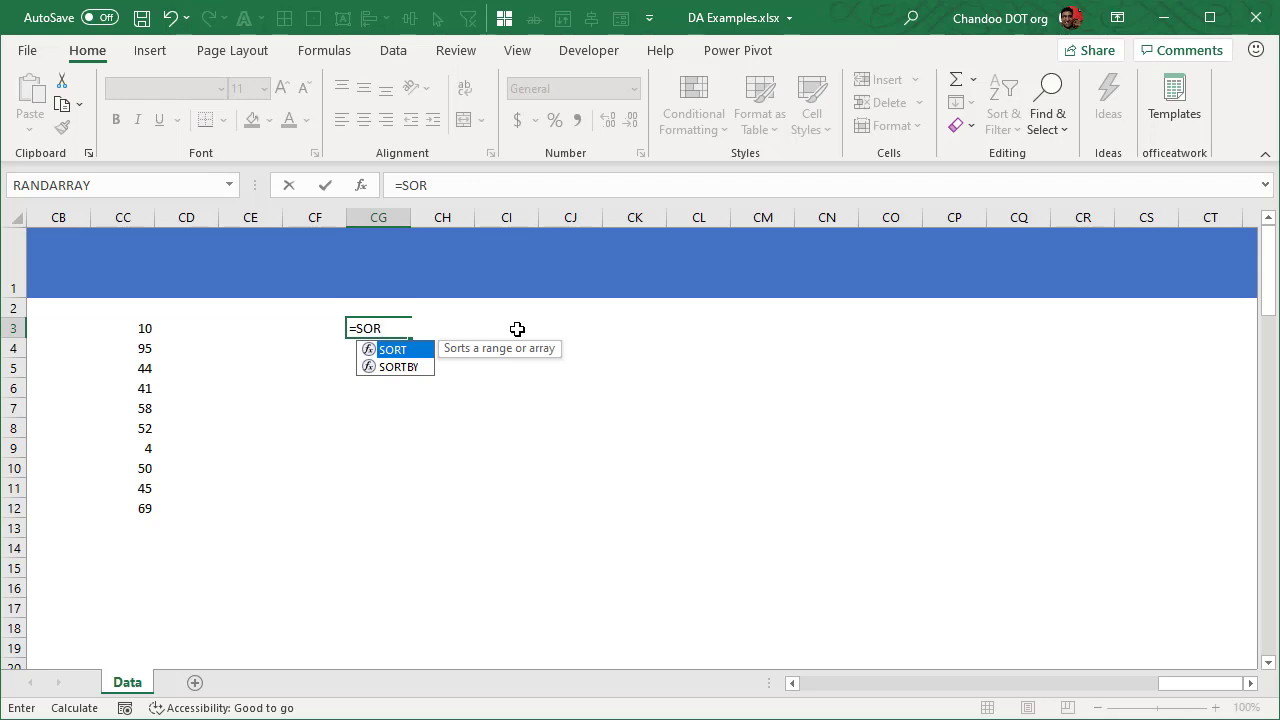
type("tby")
key("Tab")
type("da")
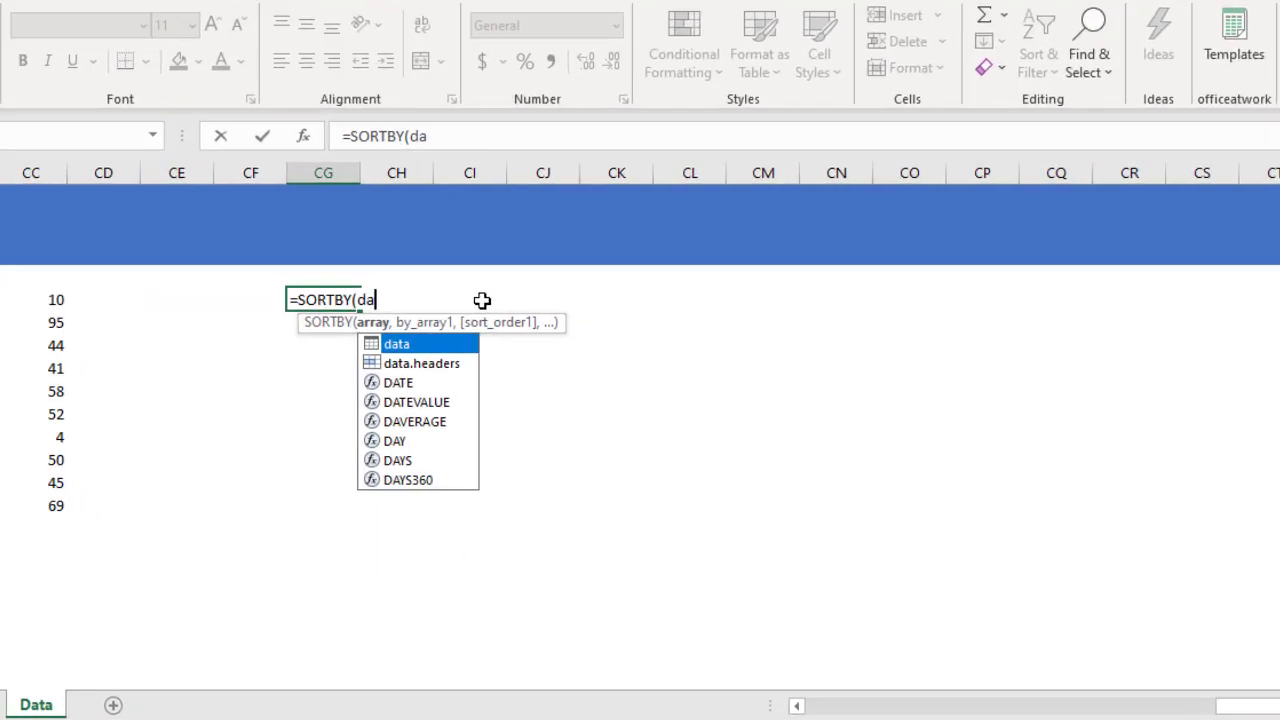
key("Tab")
type(", ")
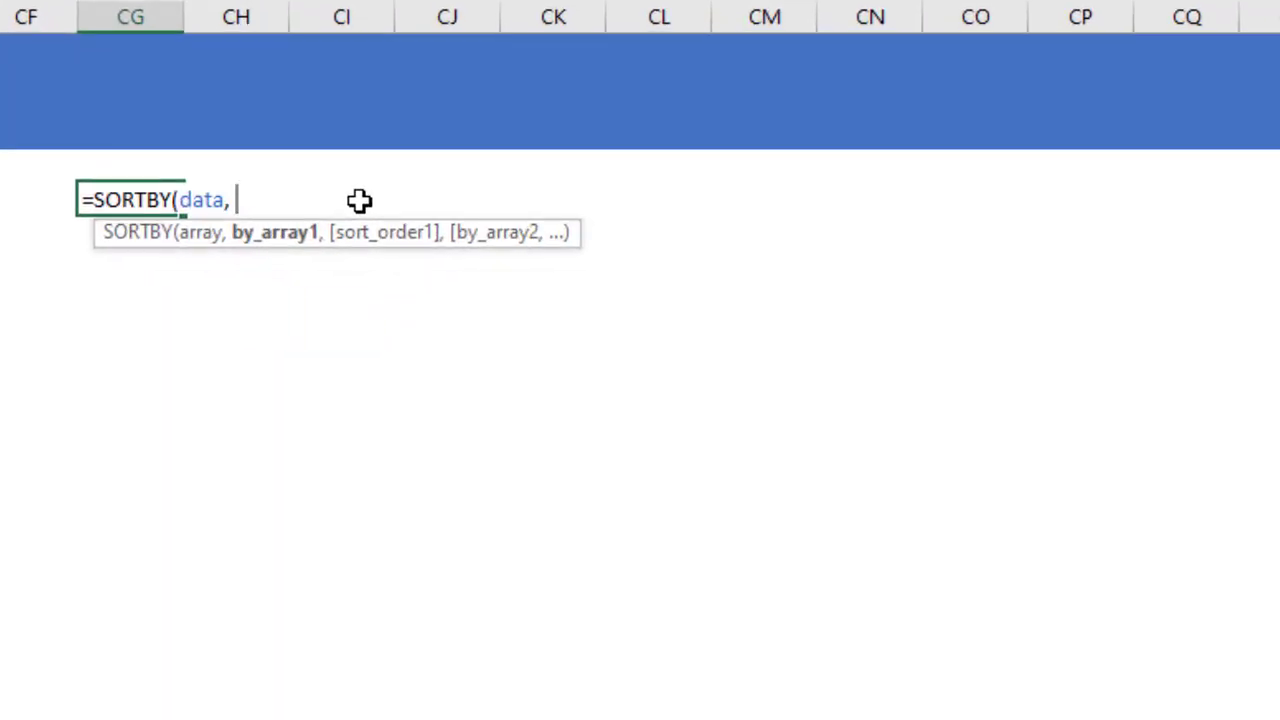
- Complete the SORTBY formula in CG3 with RANDARRAY(100) as the sort-by array, enter it, and check the shuffled employee list
type("rand")
key("Down")
key("Tab")
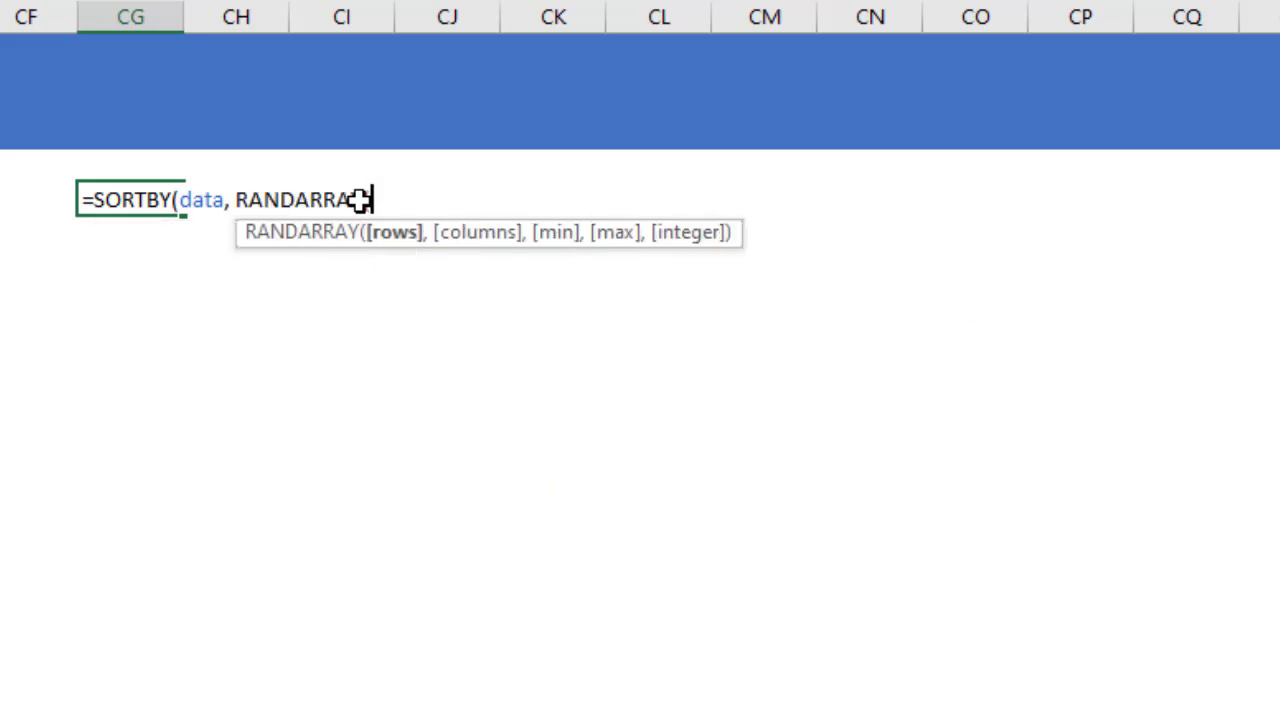
type("100)")
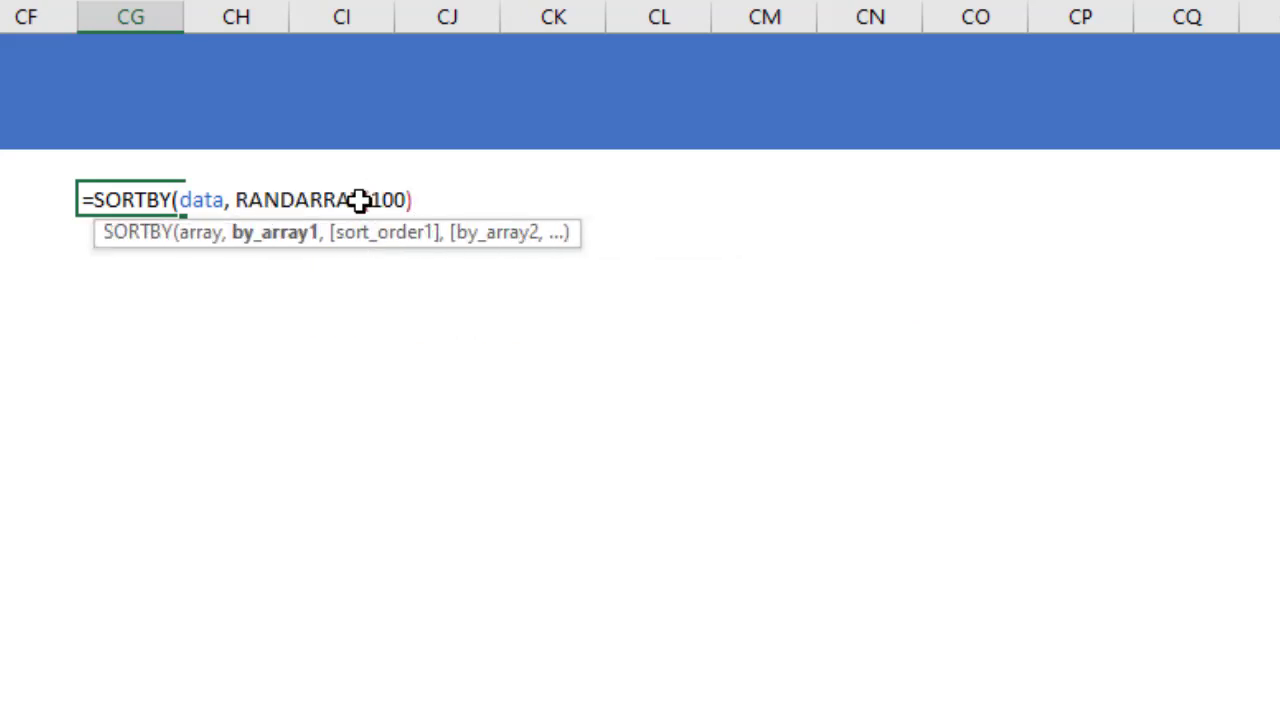
type(")")
key("Return")
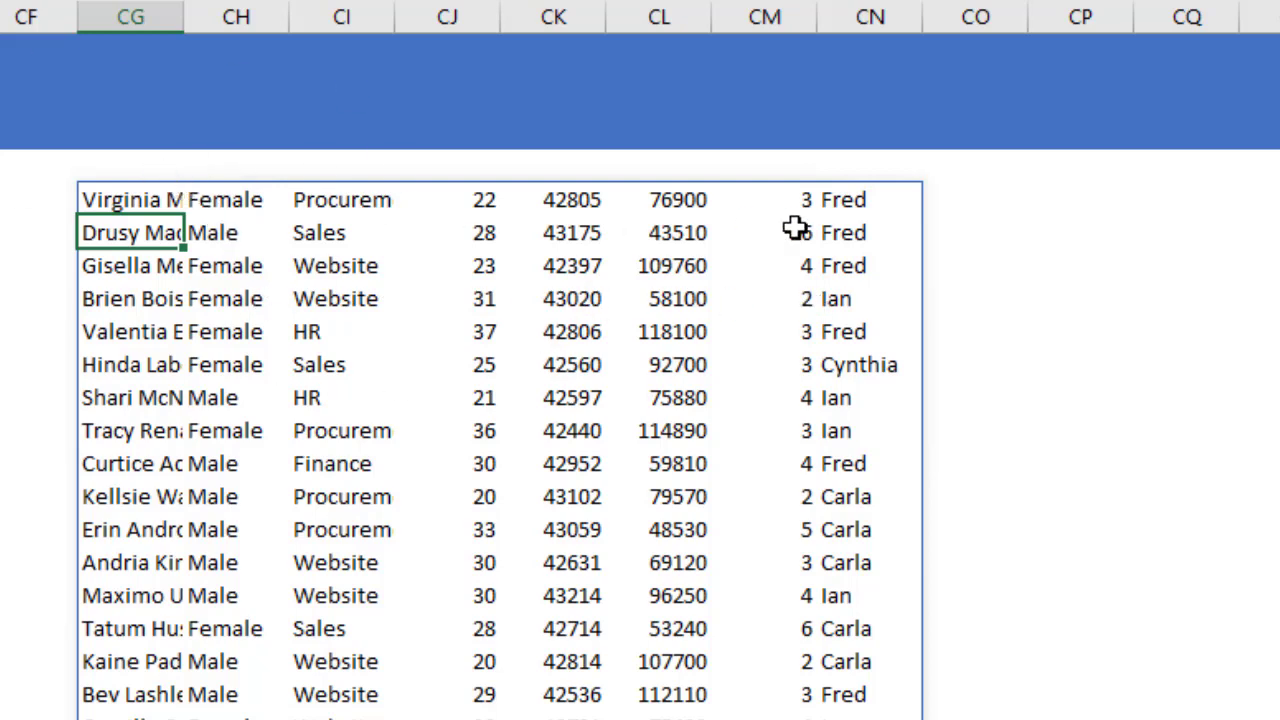
scroll(749, 300, "down", 6)
scroll(709, 377, "up", 6)
left_click(128, 203)
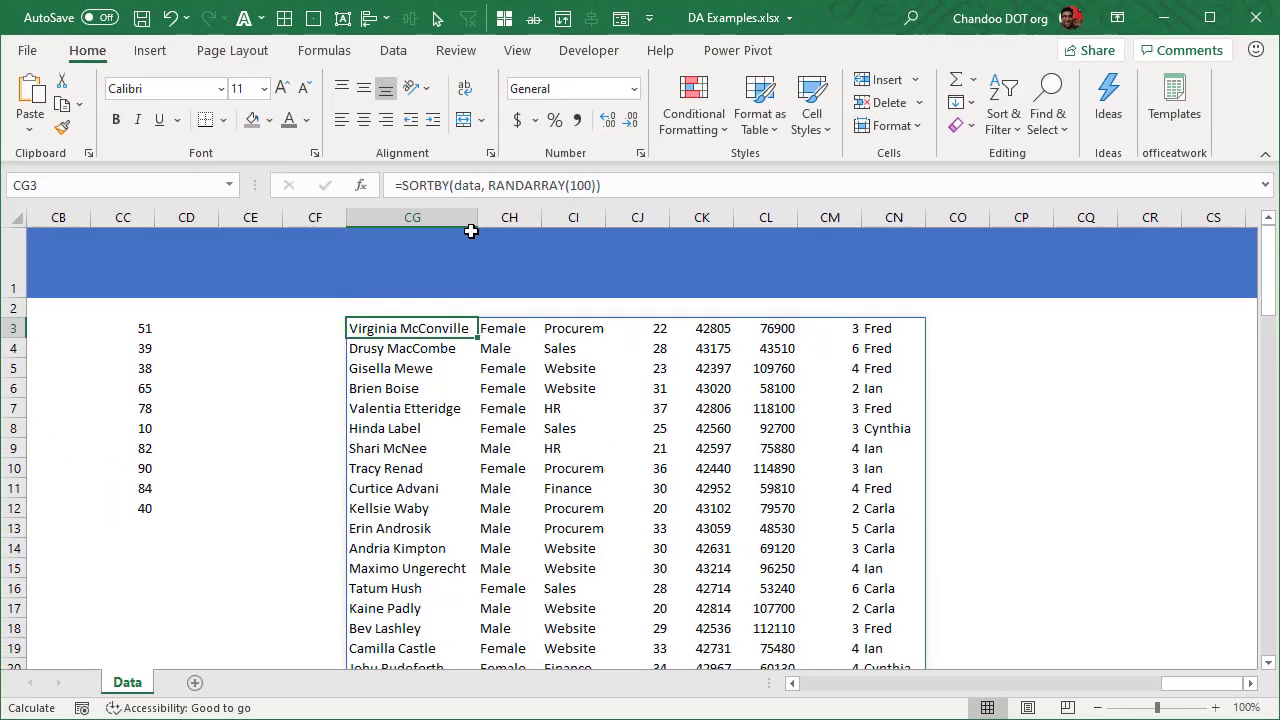
- Recalculate the workbook manually to reshuffle the randomly sorted employee list, and look through the new order
left_click(1000, 330)
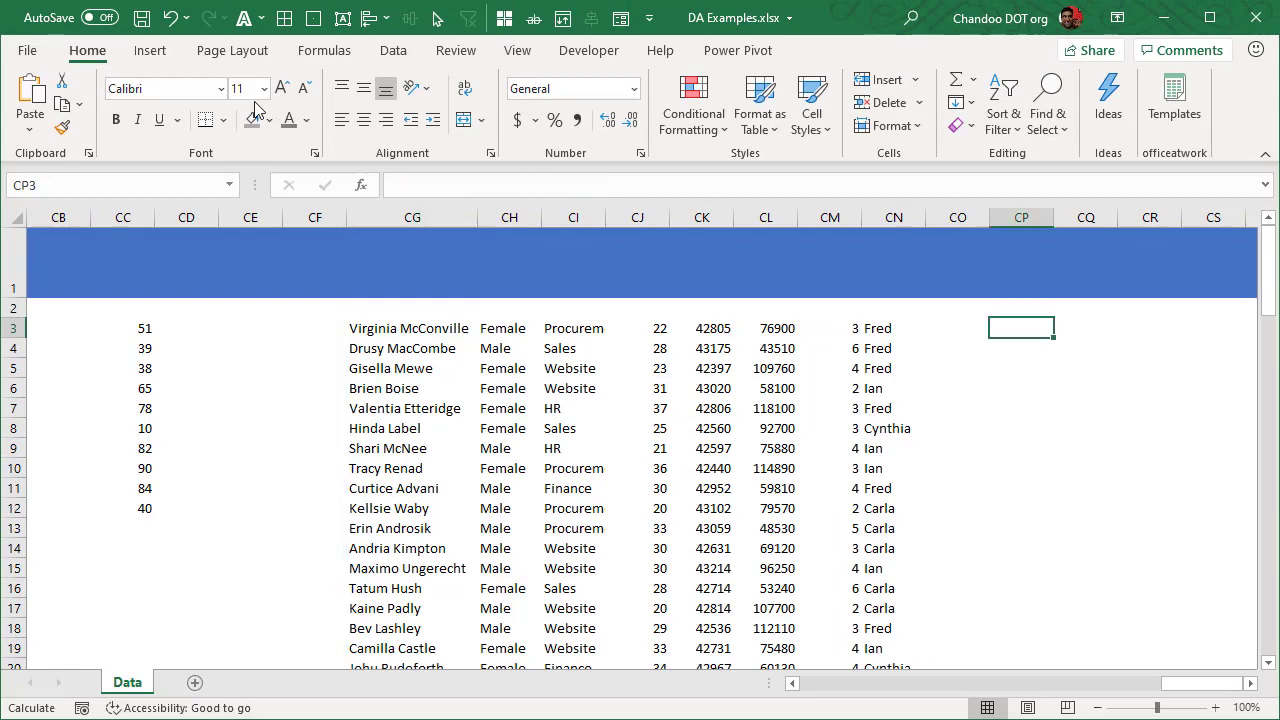
left_click(322, 50)
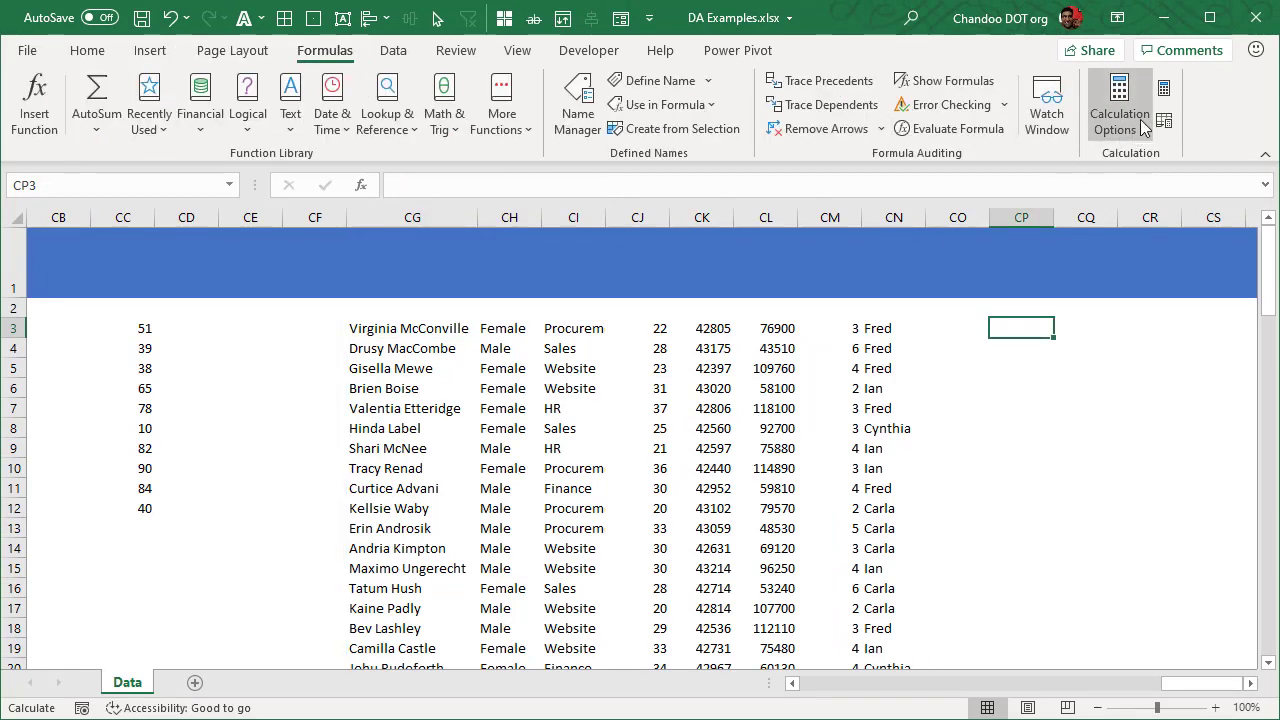
left_click(1160, 92)
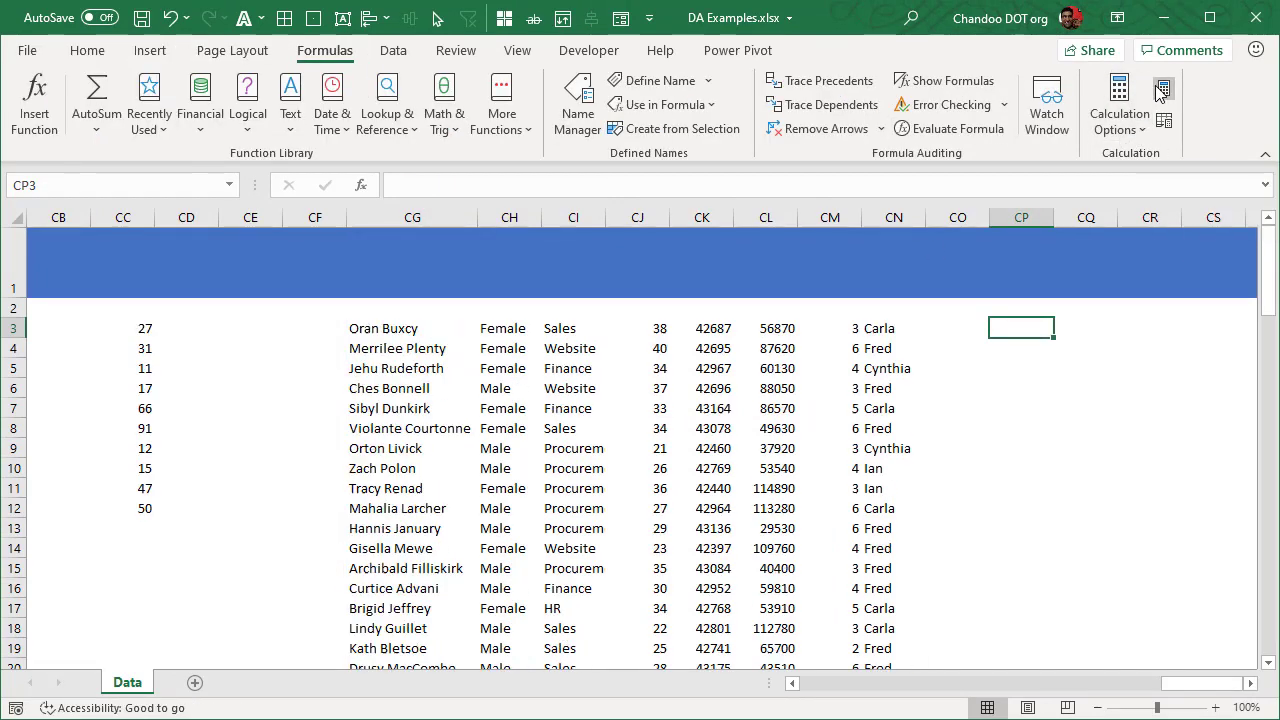
left_click(385, 348)
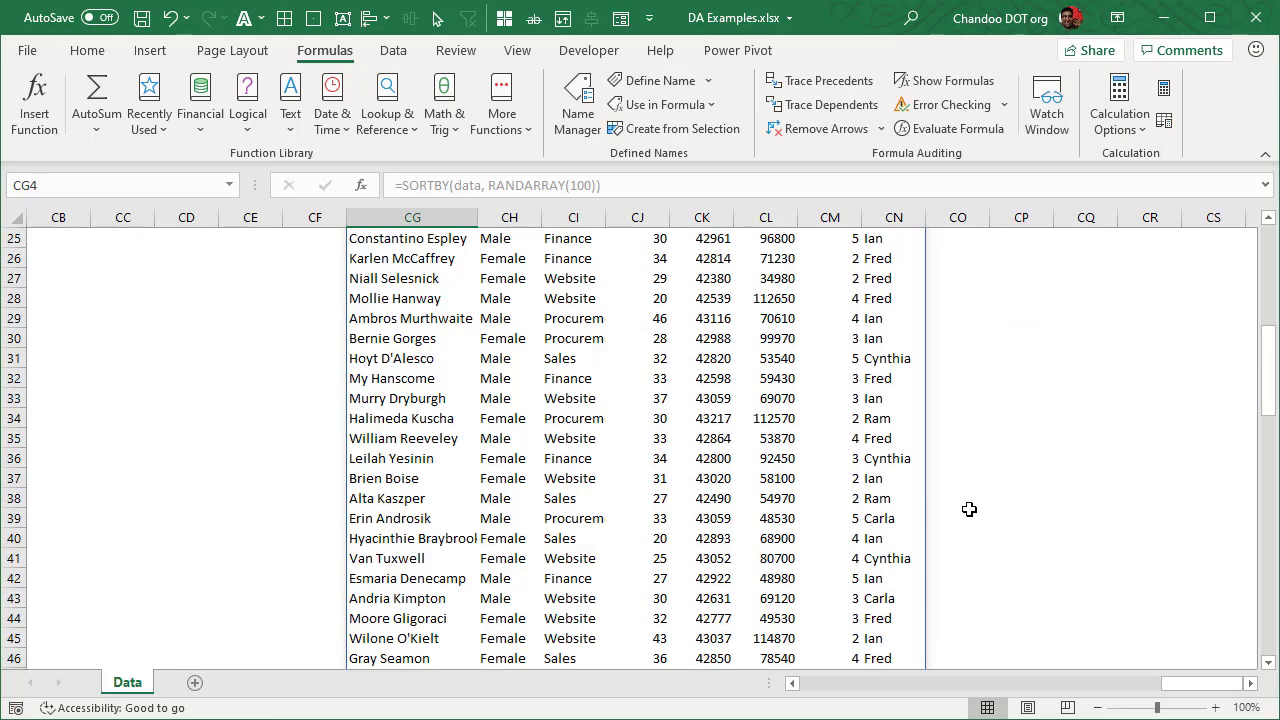
scroll(969, 509, "down", 8)
scroll(971, 506, "up", 8)
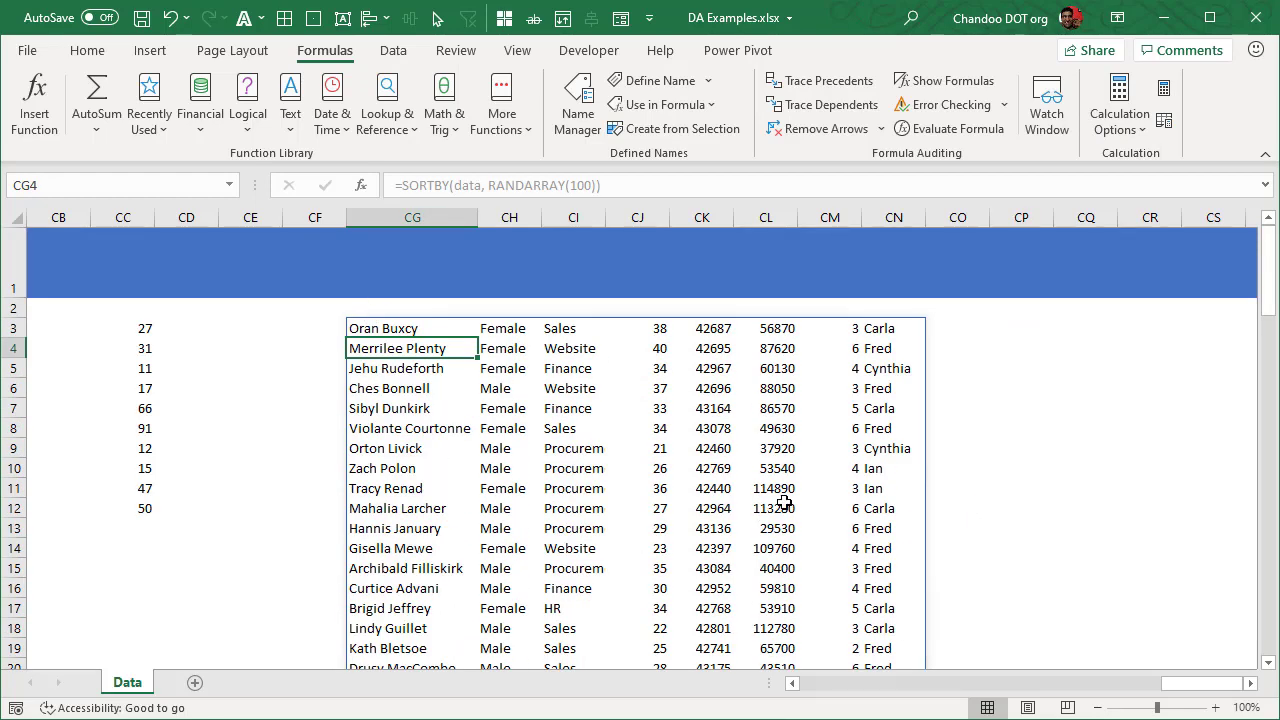
scroll(784, 503, "down", 7)
scroll(775, 553, "up", 7)
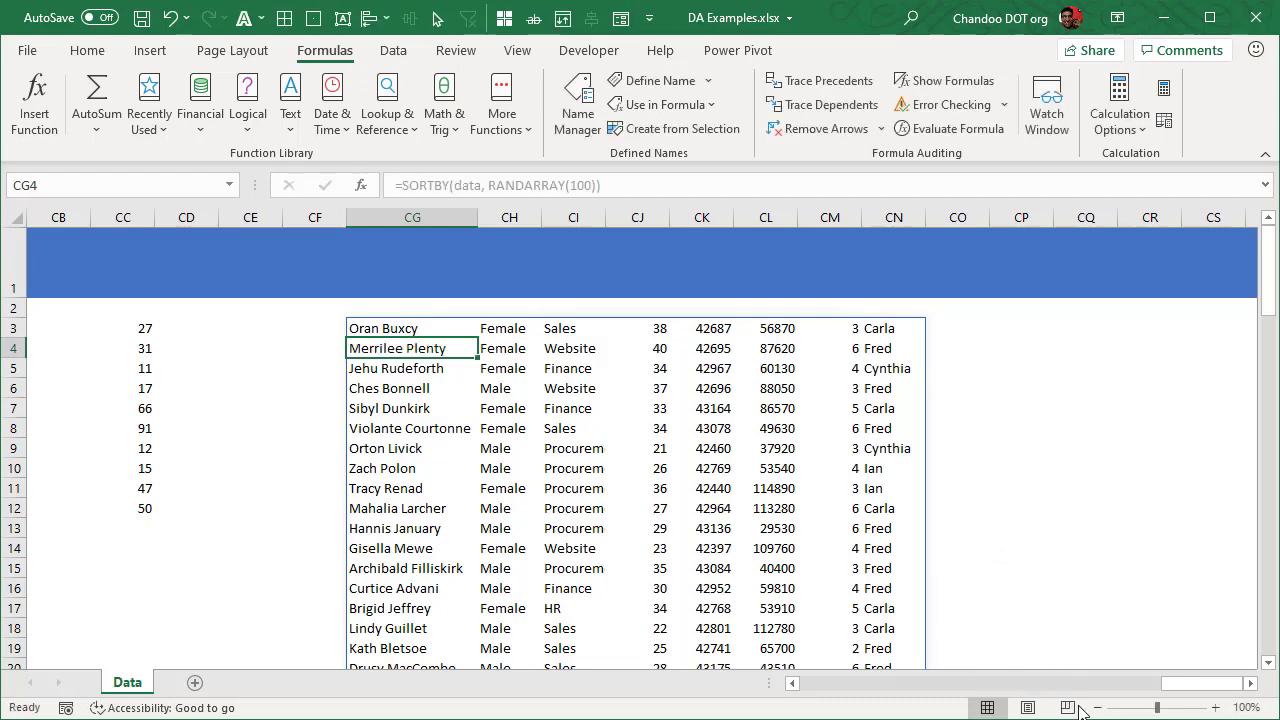
- Review the top-ten formula in BP3, the function list beside the employee table, and the sorted department list in AI3:AI7
left_click_drag(1158, 690, 1078, 703)
left_click(757, 308)
left_click(748, 327)
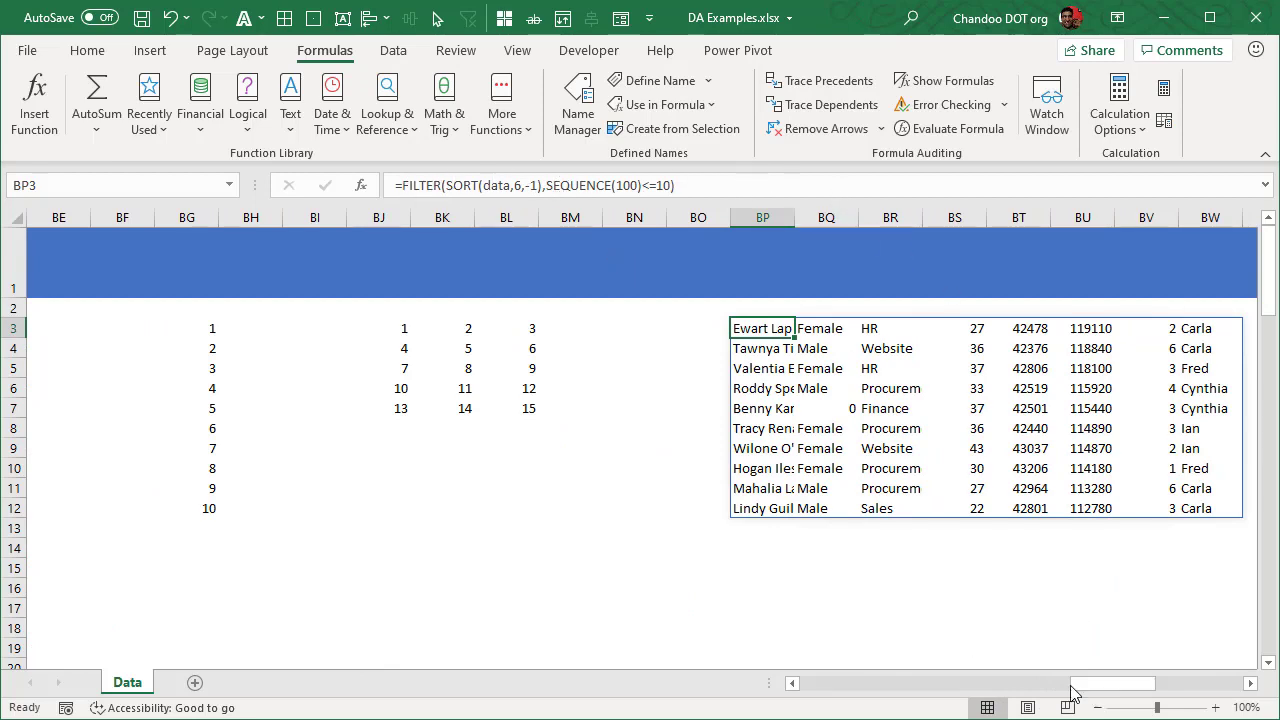
left_click_drag(1100, 692, 1188, 692)
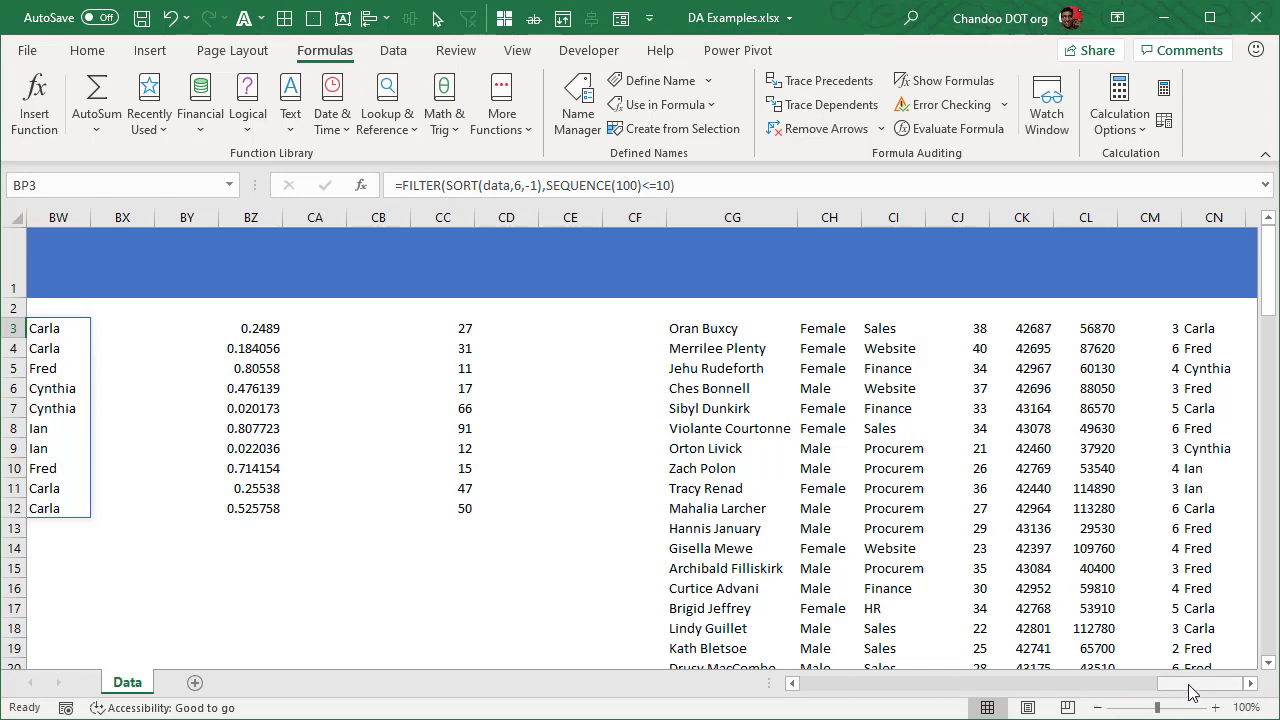
left_click_drag(1190, 686, 814, 670)
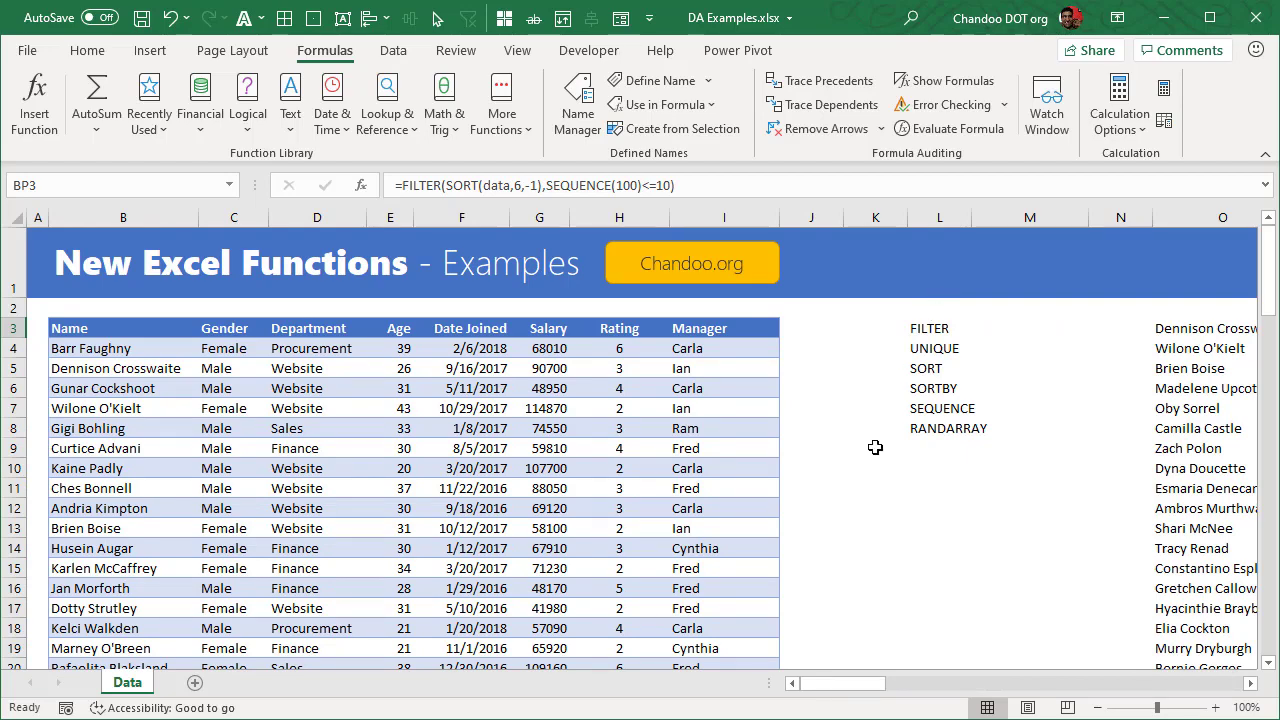
left_click_drag(870, 688, 970, 688)
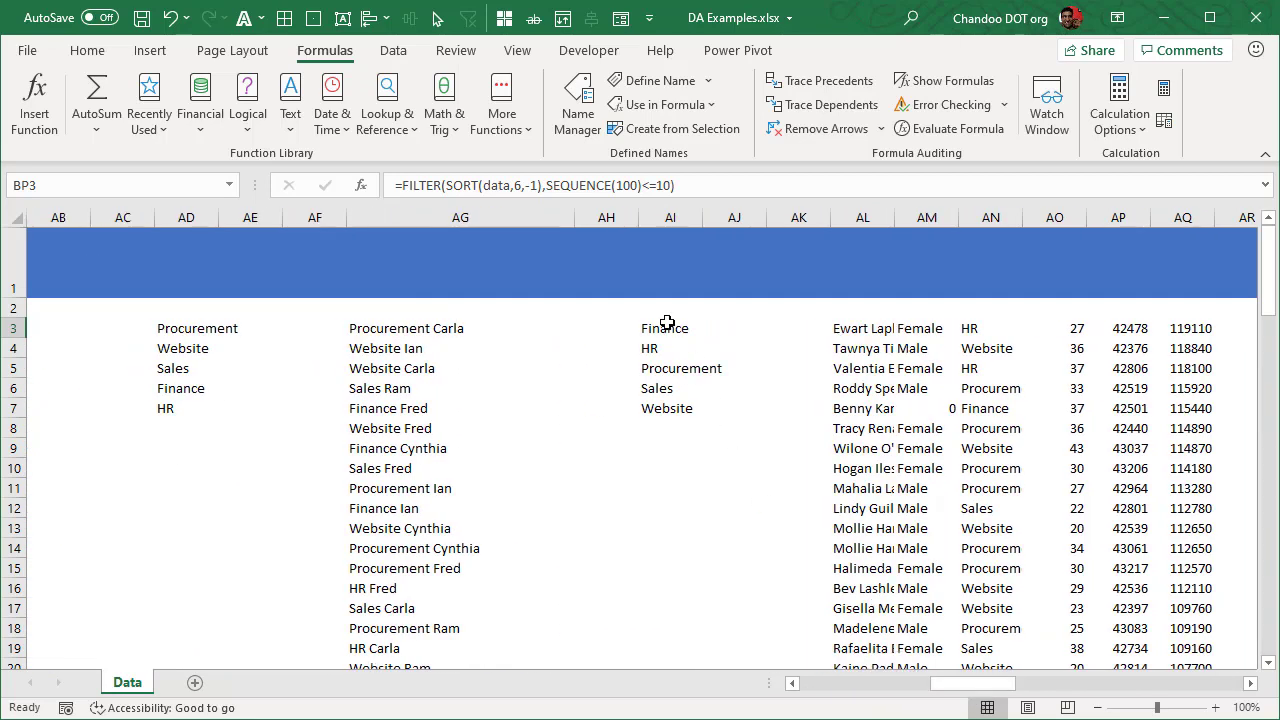
left_click_drag(666, 328, 672, 408)
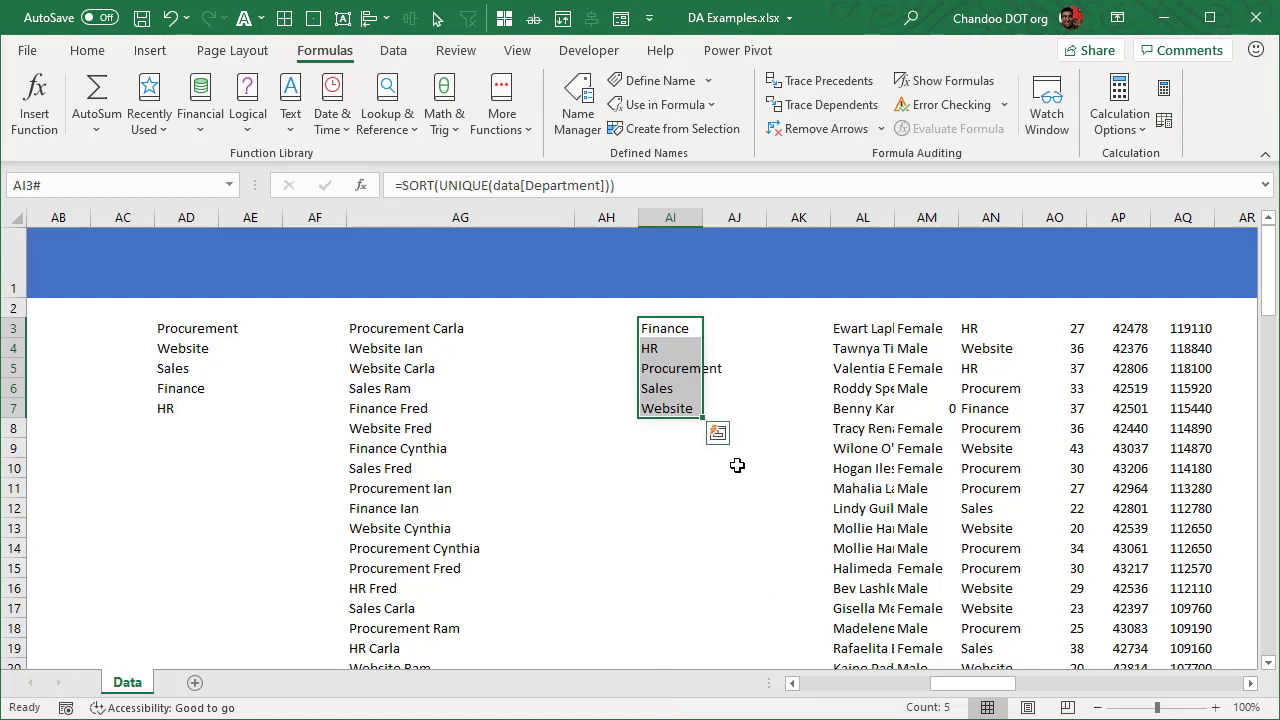
left_click(668, 526)
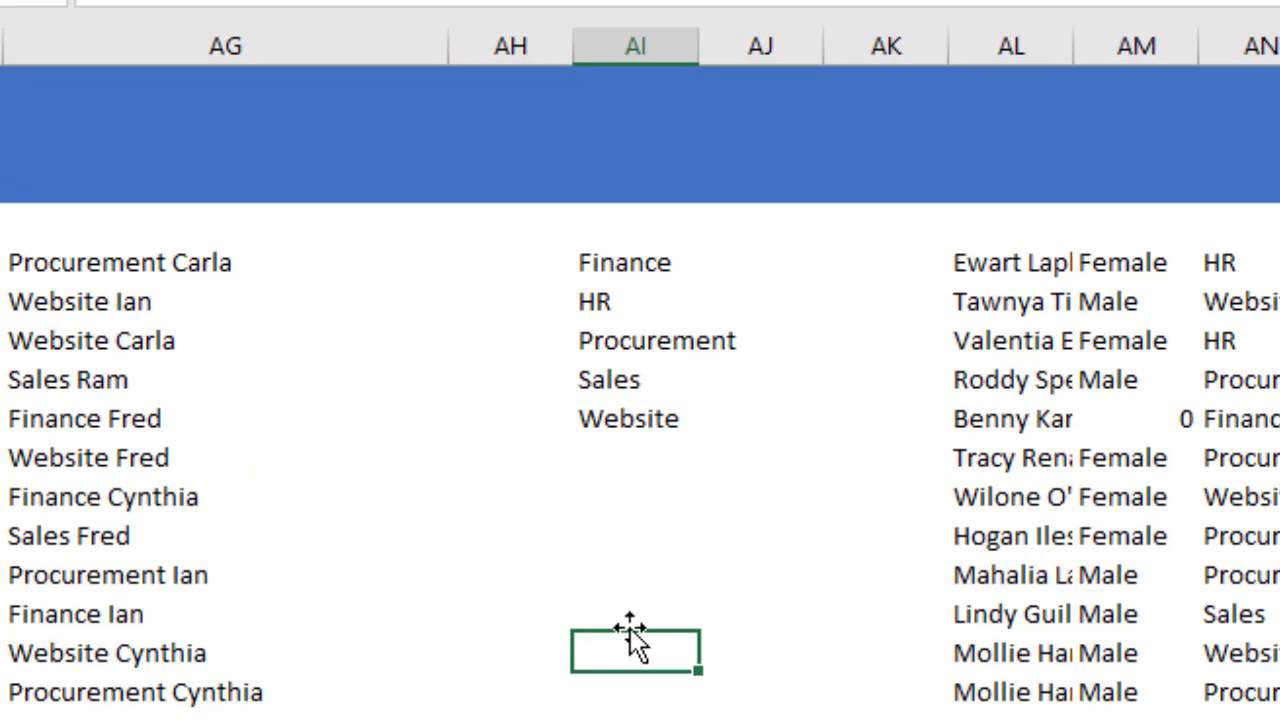
- Enter =COUNT(AI3#) in AI13, below the sorted department list, referring to the list's whole spill range
type("=count")
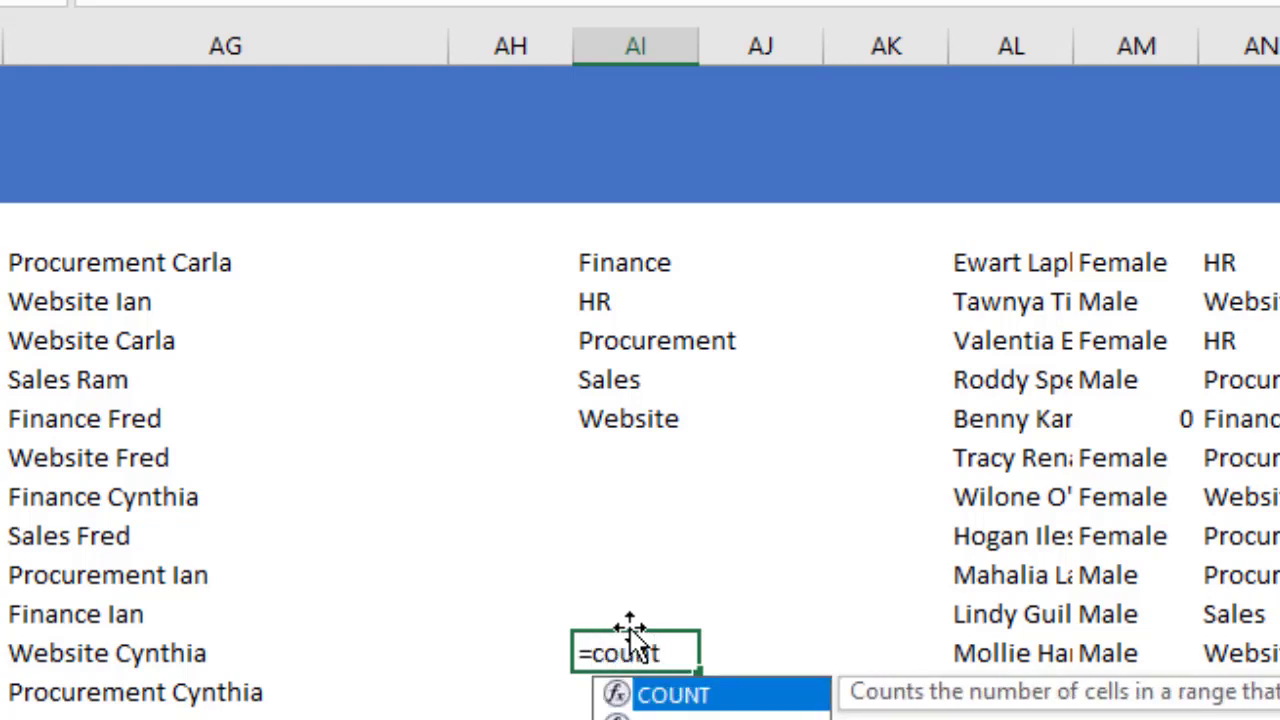
key("Tab")
left_click(622, 279)
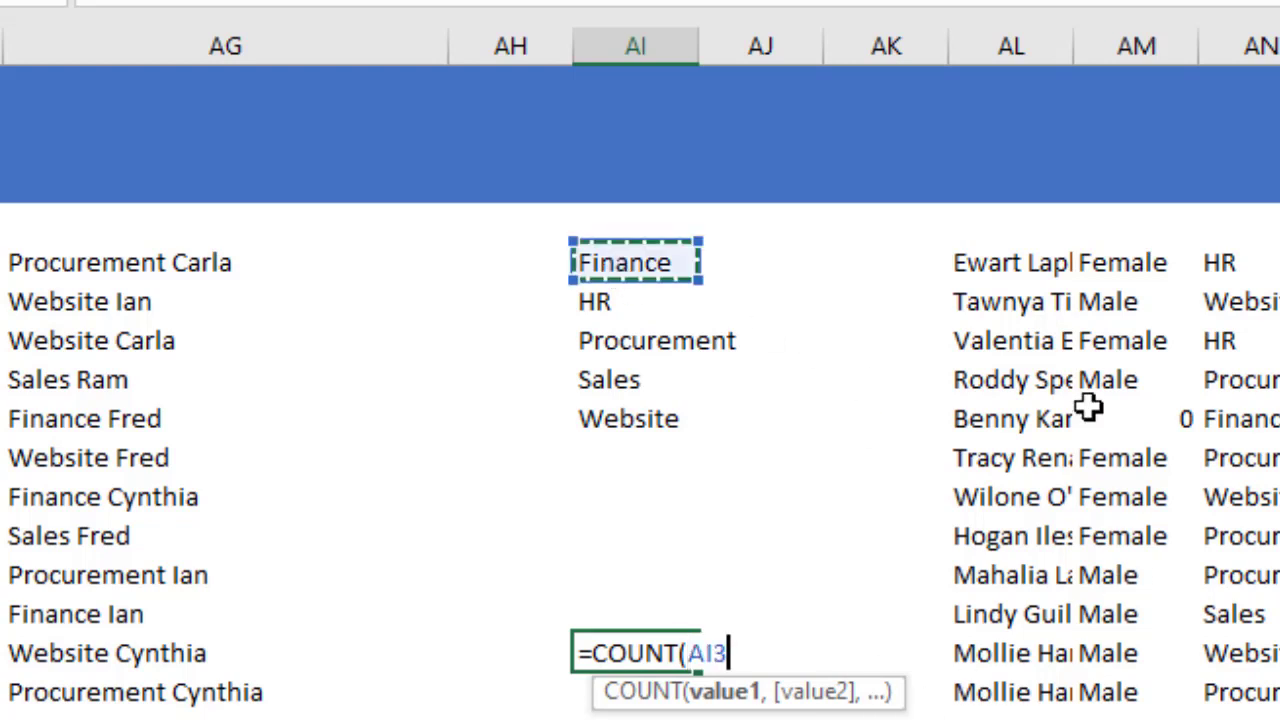
type("#)")
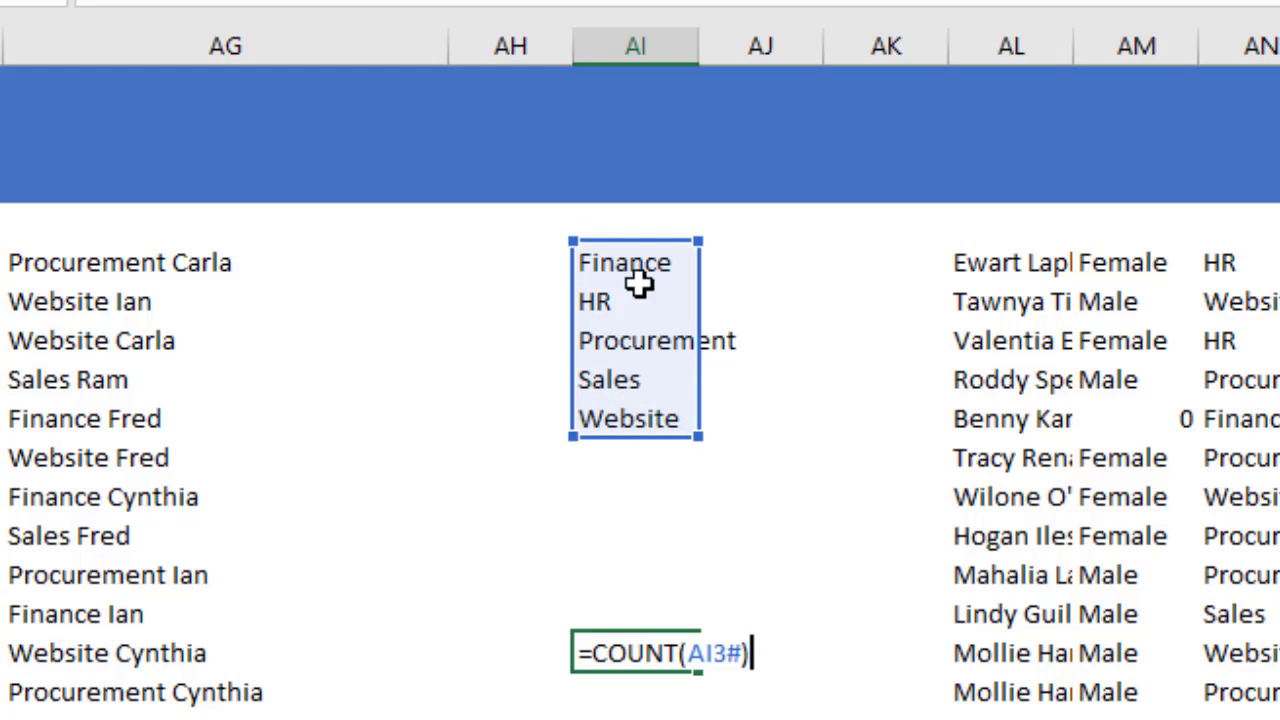
key("Return")
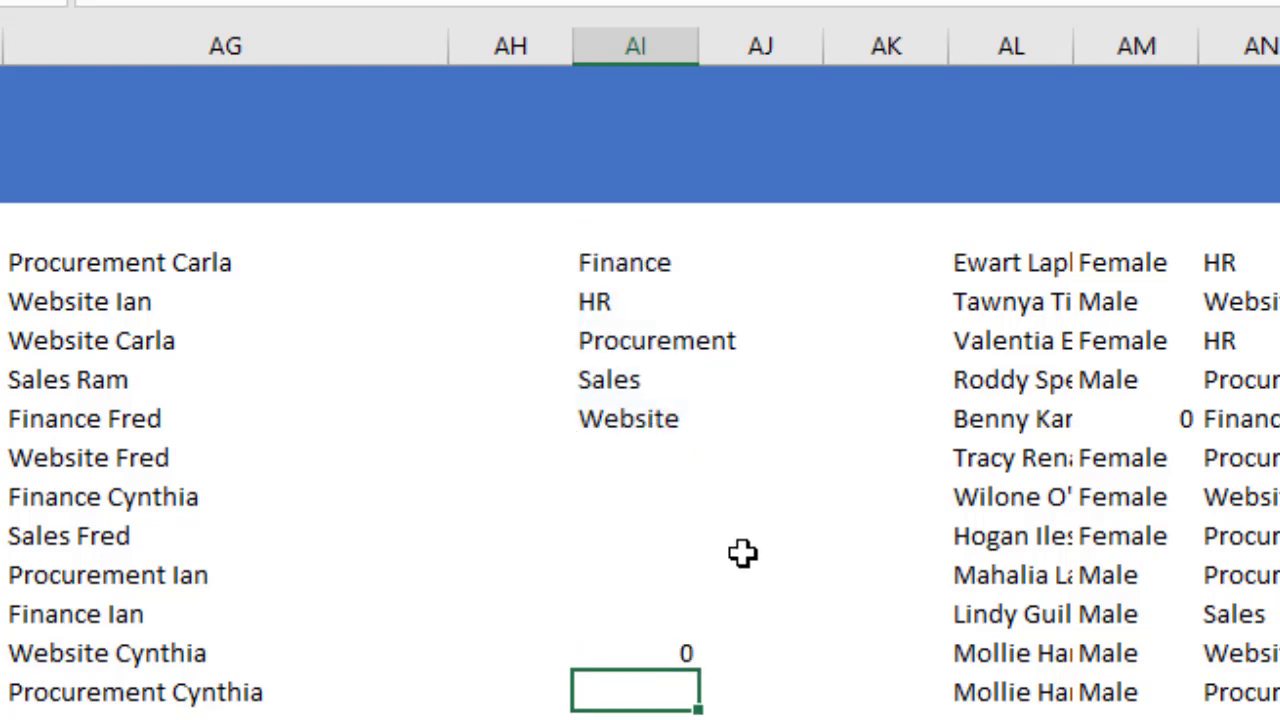
- Change the formula in AI13 to =COUNTA(AI3#) and shade the cell grey
left_click(664, 652)
double_click(664, 648)
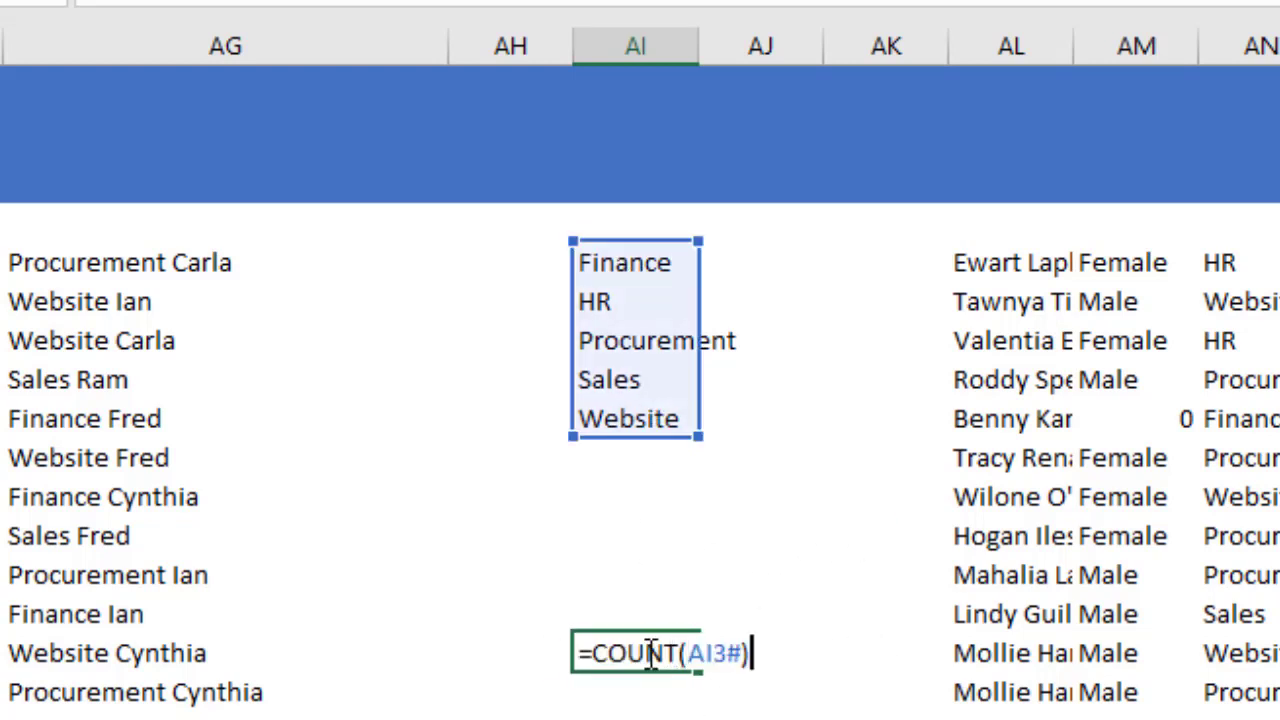
type("a")
key("Return")
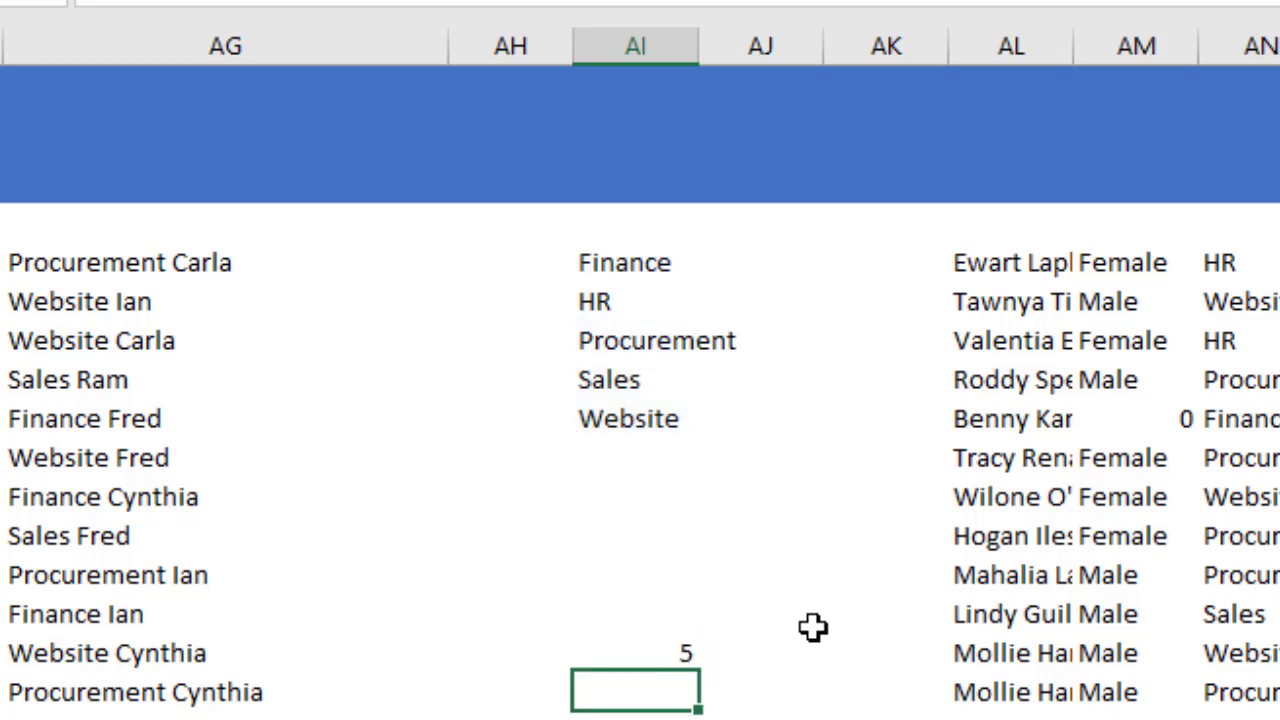
left_click(674, 658)
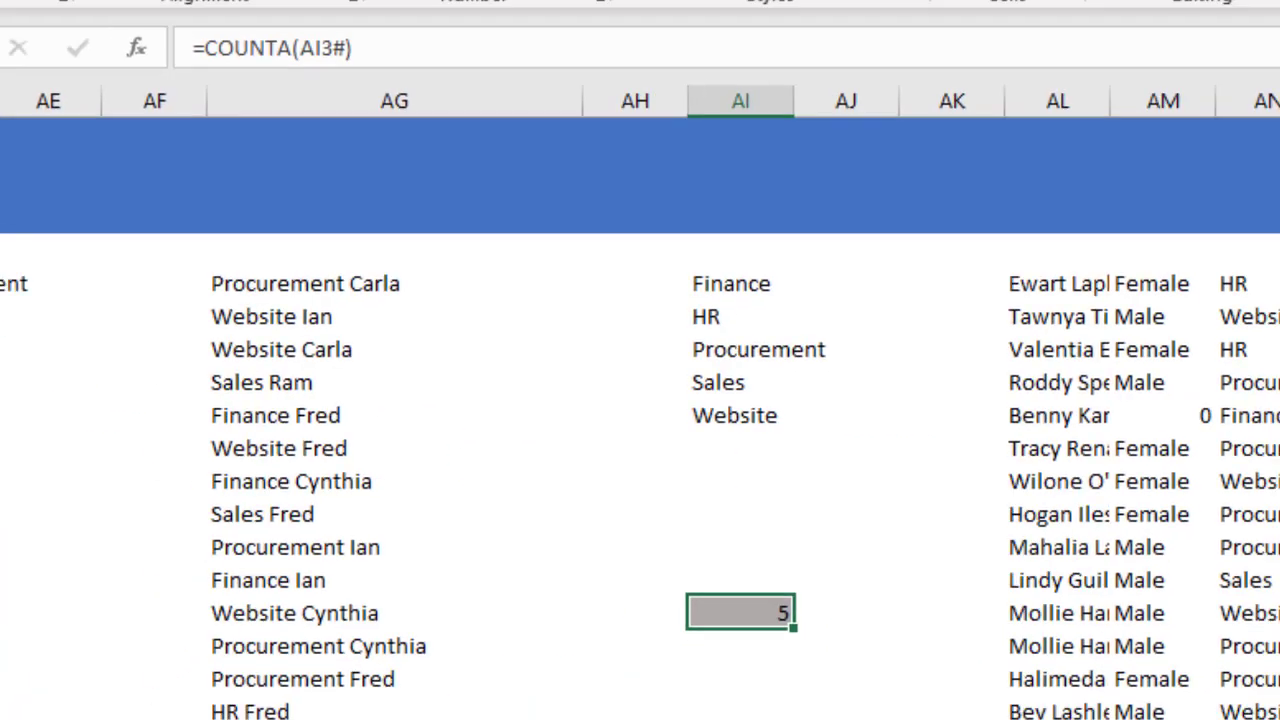
- Change the department in cell D9 of the employee table to Accounting
left_click_drag(980, 686, 878, 686)
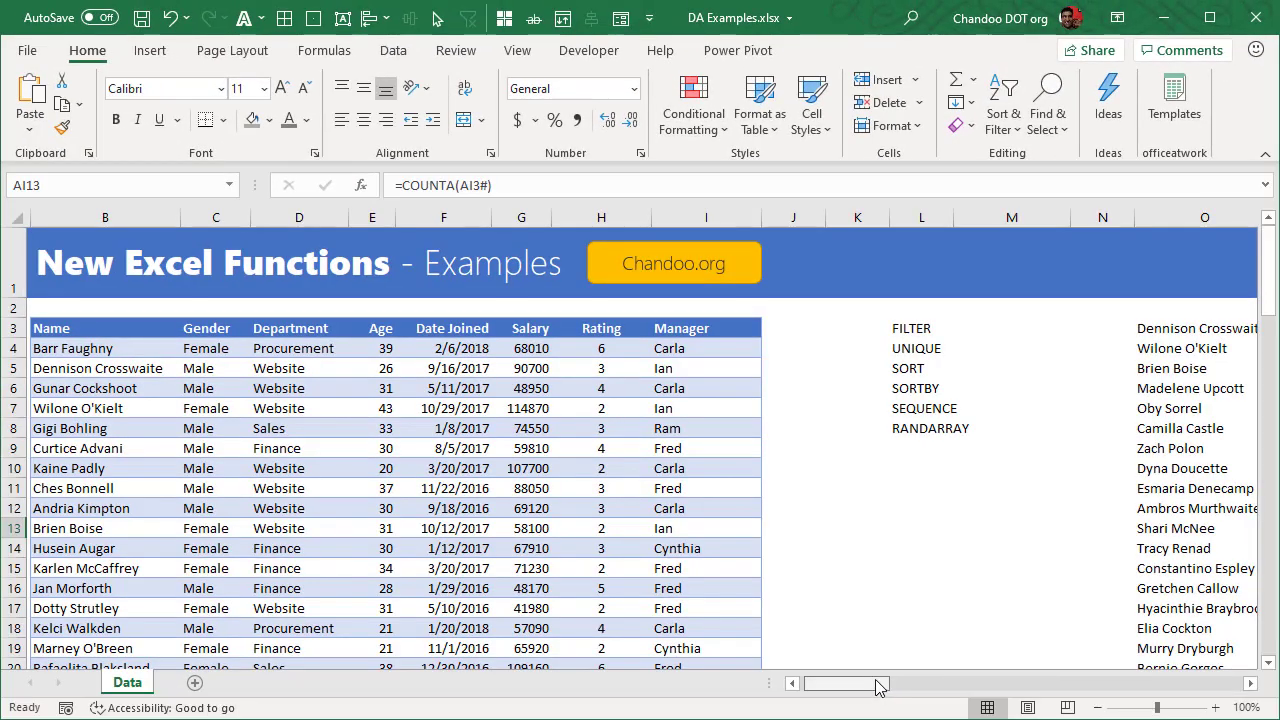
left_click(272, 448)
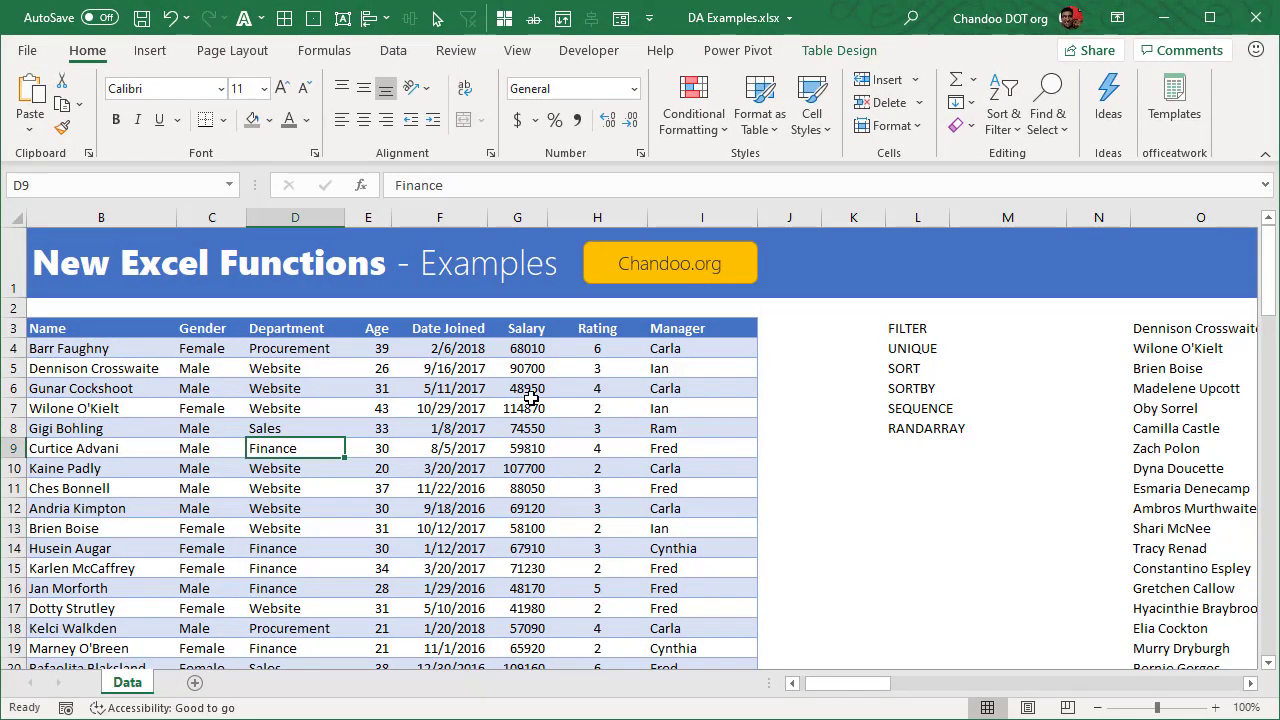
type("Accounting")
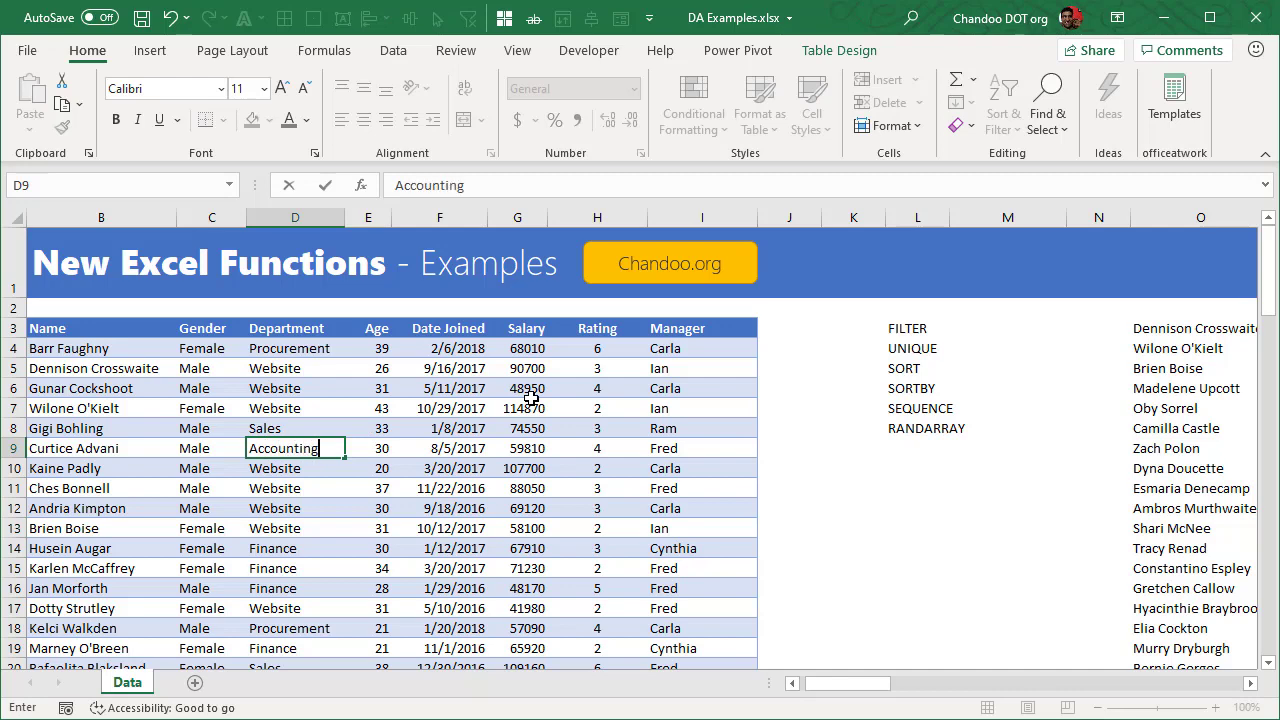
key("Return")
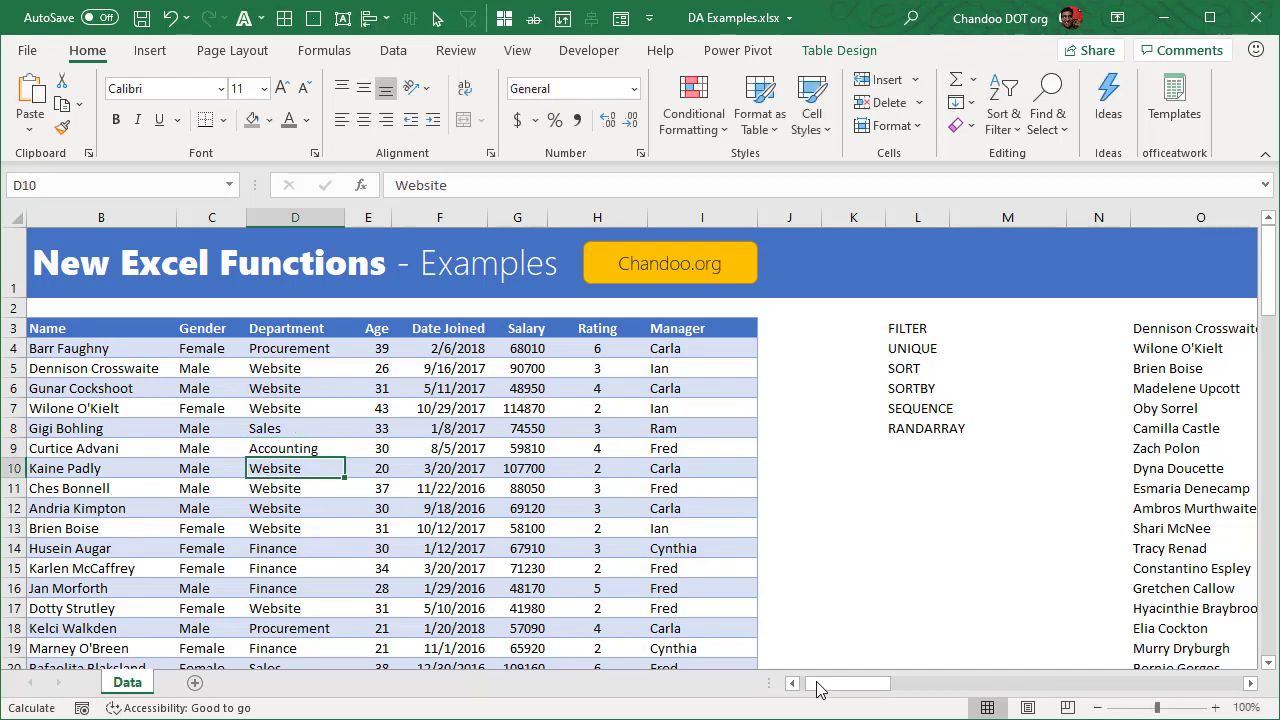
- Check the sorted unique department list starting in AI3 and the COUNTA formula in AI13 after the department change
left_click_drag(820, 686, 944, 686)
left_click(650, 326)
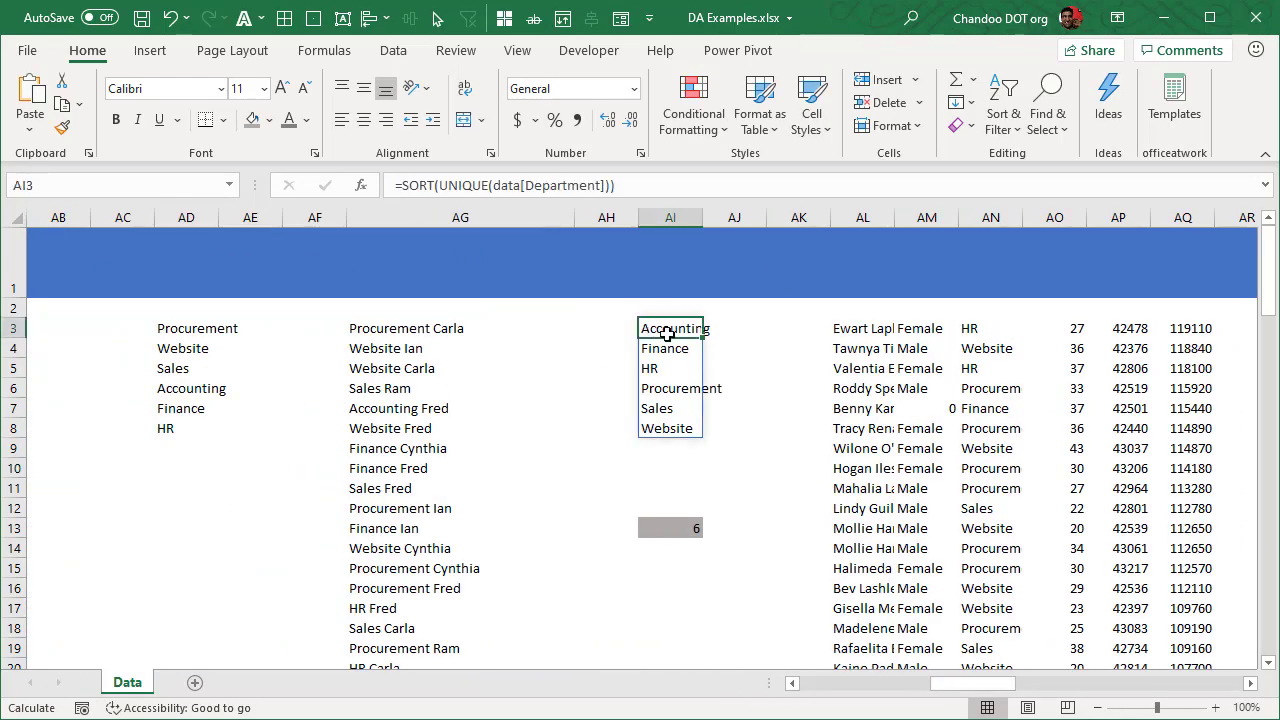
left_click(682, 530)
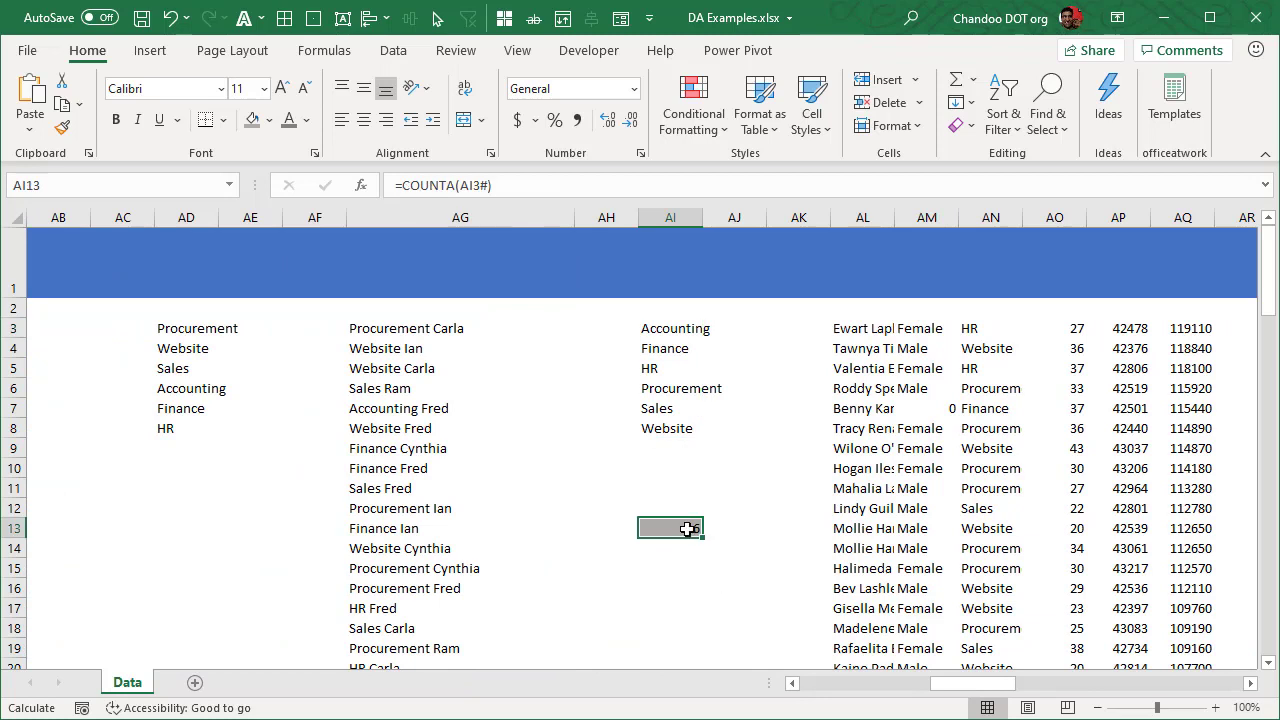